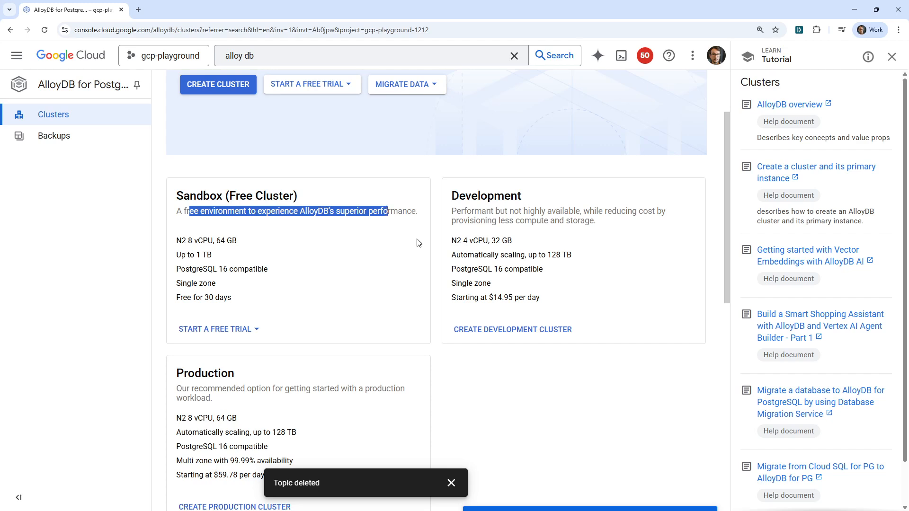
Start creating a new free trial cluster from the Sandbox (Free Cluster) option.
{"action": "left_click_drag", "start_coordinate": [466, 298], "coordinate": [555, 309]}
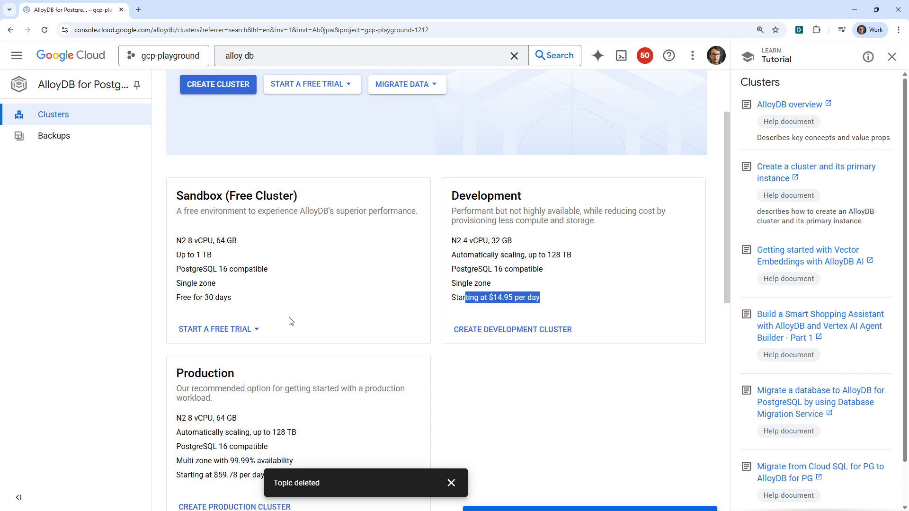
{"action": "left_click", "coordinate": [256, 333]}
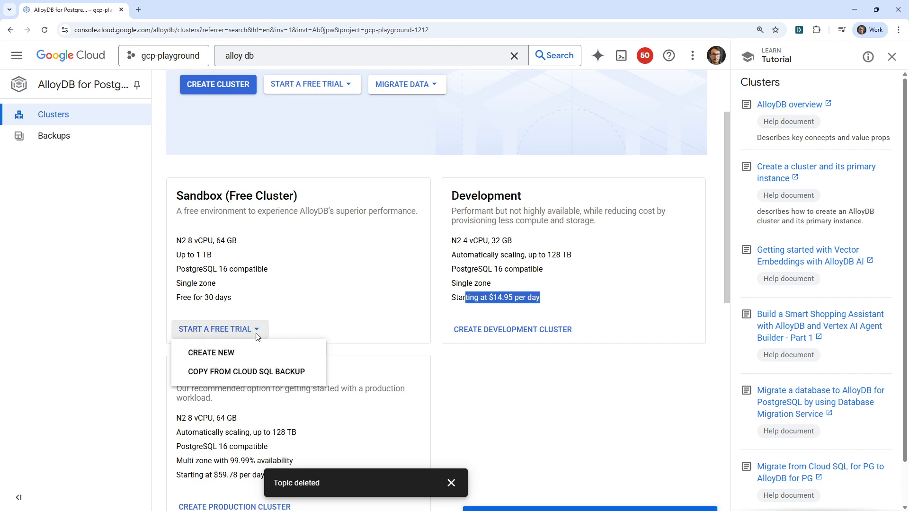
{"action": "left_click", "coordinate": [271, 349]}
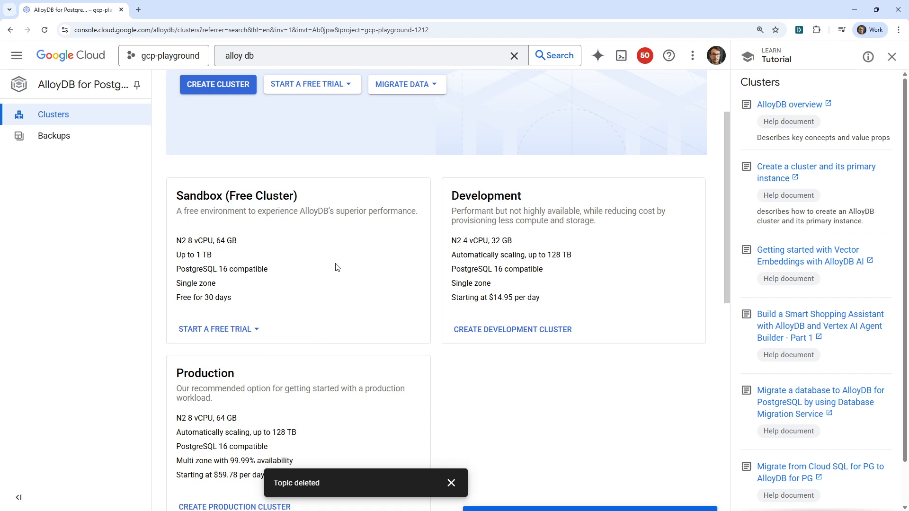
{"action": "left_click", "coordinate": [218, 329]}
{"action": "left_click", "coordinate": [213, 351]}
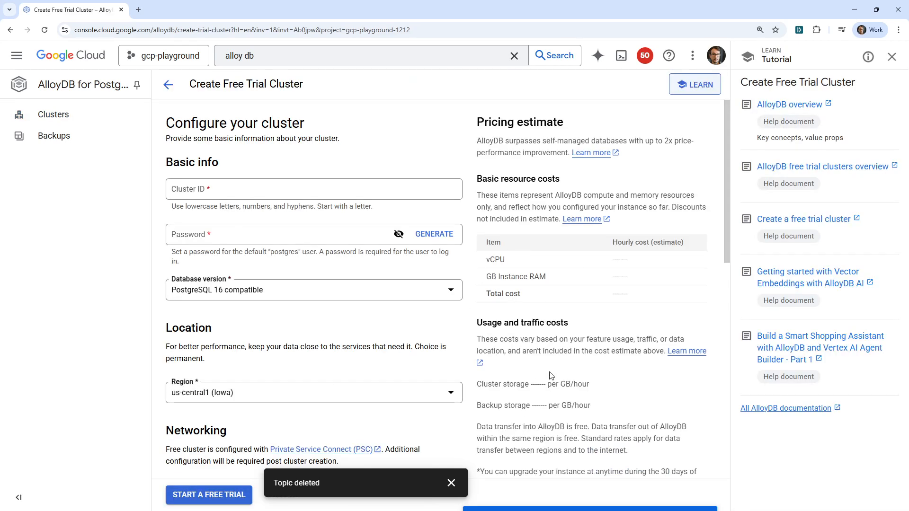
Set the Cluster ID to my-cluster.
{"action": "left_click", "coordinate": [197, 196]}
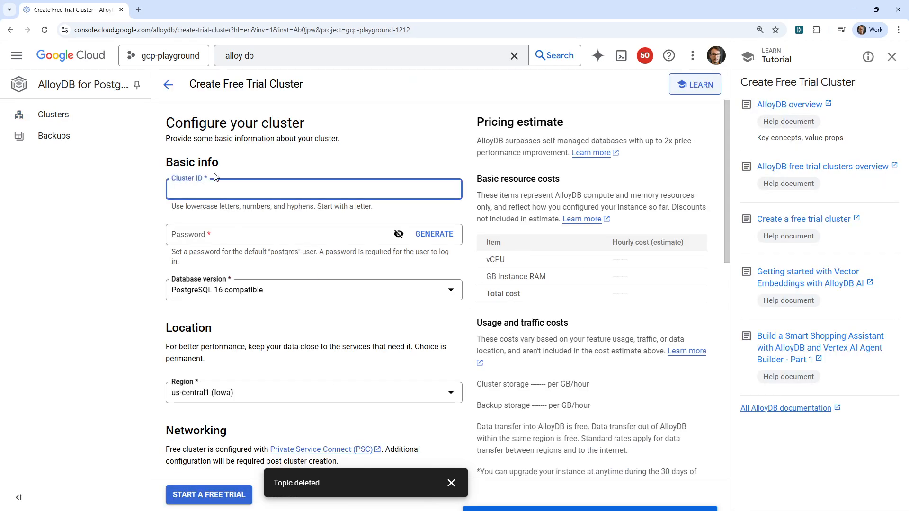
{"action": "type", "text": "mt-"}
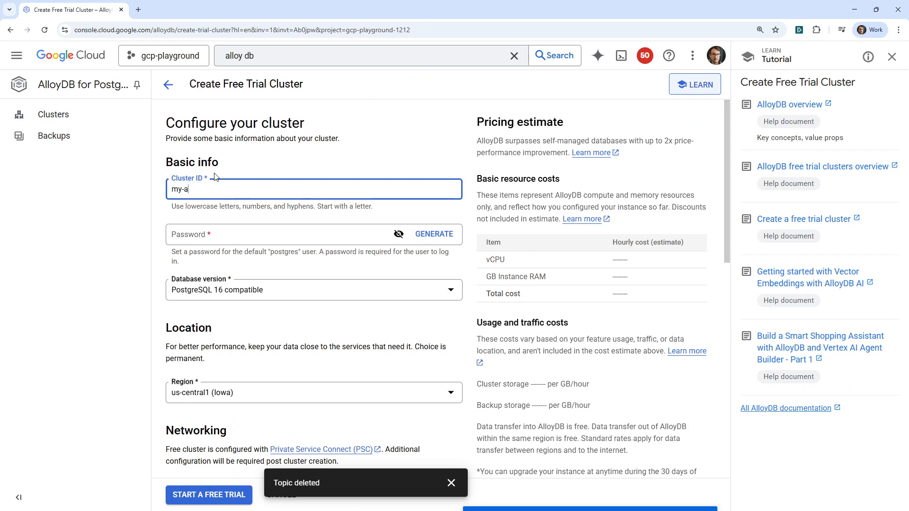
{"action": "left_click_drag", "start_coordinate": [206, 187], "coordinate": [165, 190]}
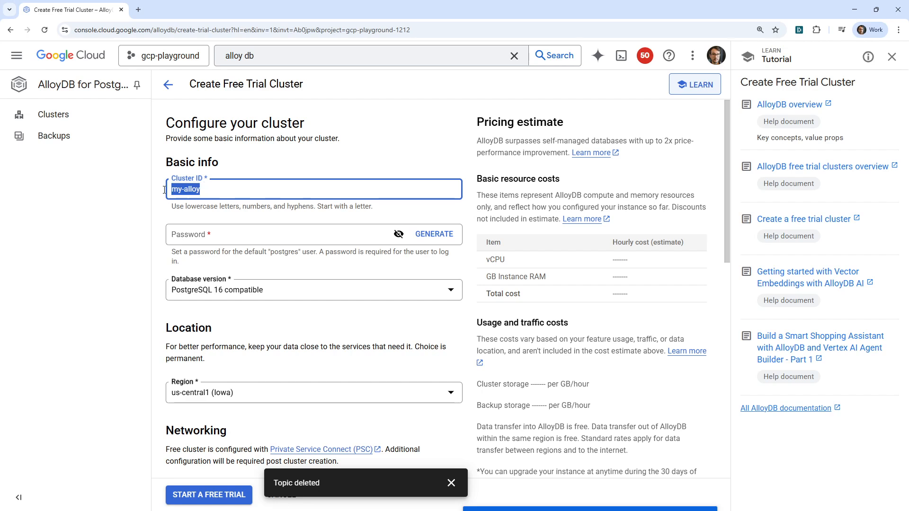
{"action": "type", "text": "my-"}
Generate a password for the default postgres user, reveal it, and keep a copy in a new browser tab.
{"action": "left_click", "coordinate": [434, 234]}
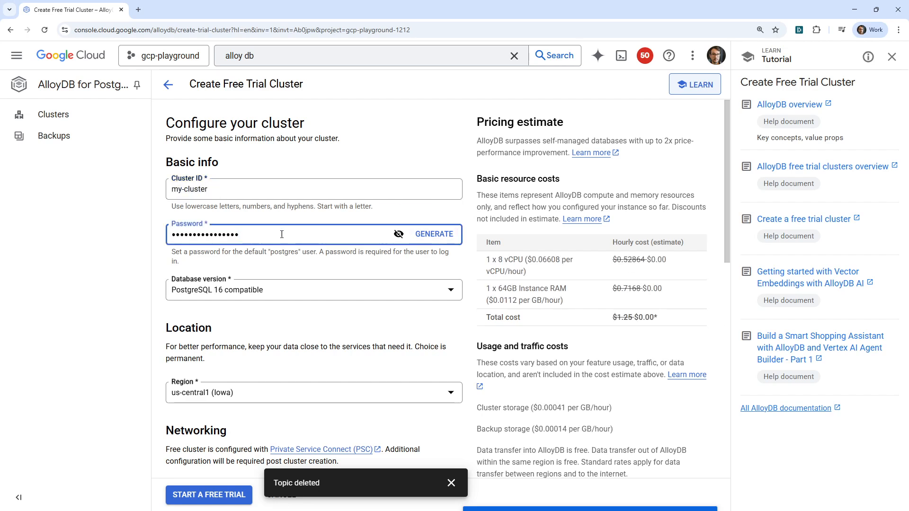
{"action": "left_click", "coordinate": [399, 234]}
{"action": "left_click_drag", "start_coordinate": [285, 234], "coordinate": [127, 247]}
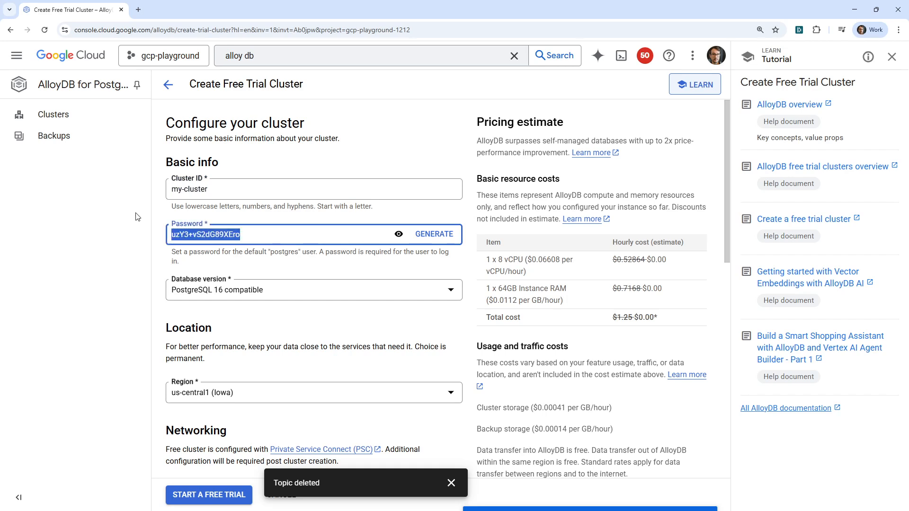
{"action": "key", "text": "ctrl+c"}
{"action": "left_click", "coordinate": [138, 10]}
{"action": "key", "text": "ctrl+v"}
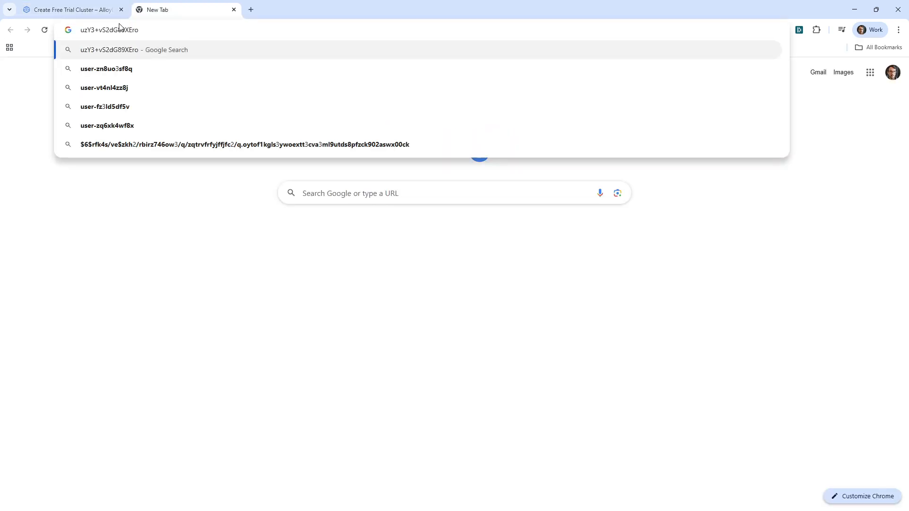
Return to the cluster form and choose PostgreSQL 16 compatible as the database version.
{"action": "left_click", "coordinate": [80, 14]}
{"action": "left_click", "coordinate": [248, 294]}
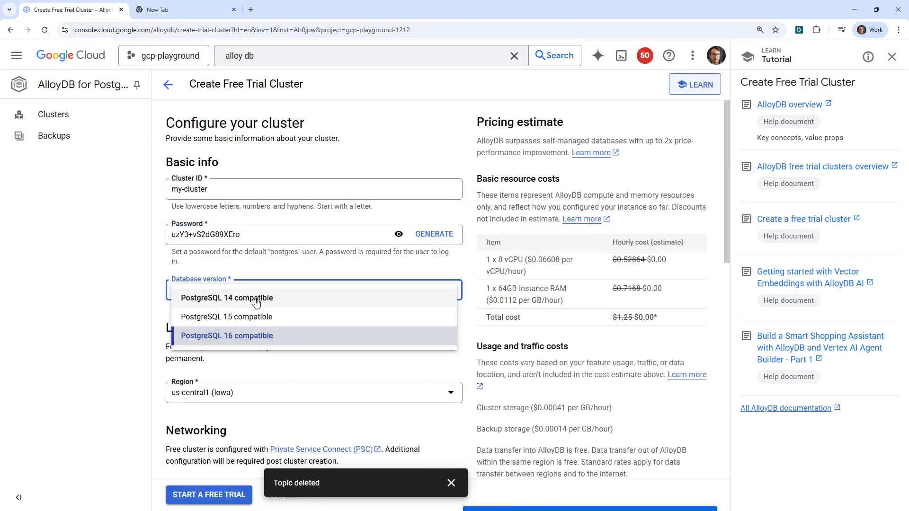
{"action": "left_click", "coordinate": [256, 337]}
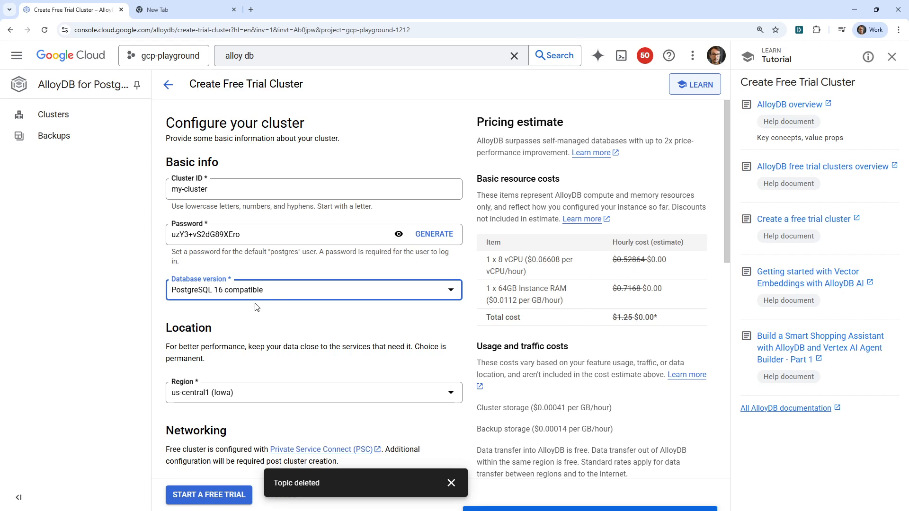
Set the cluster region to northamerica-northeast2 (Toronto) and dismiss the leftover notification.
{"action": "scroll", "coordinate": [256, 307], "scroll_direction": "down", "scroll_amount": 3}
{"action": "left_click", "coordinate": [284, 251]}
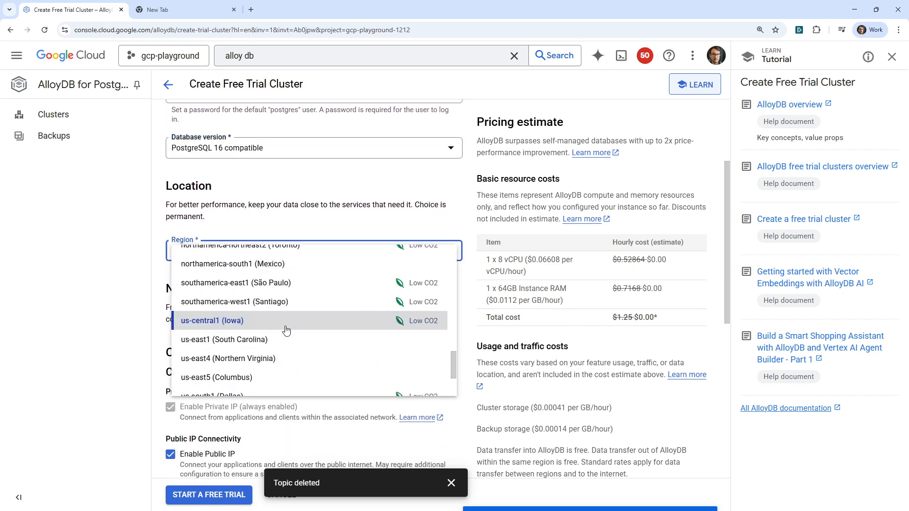
{"action": "scroll", "coordinate": [286, 330], "scroll_direction": "up", "scroll_amount": 5}
{"action": "scroll", "coordinate": [285, 332], "scroll_direction": "down", "scroll_amount": 5}
{"action": "scroll", "coordinate": [293, 315], "scroll_direction": "up", "scroll_amount": 12}
{"action": "scroll", "coordinate": [296, 310], "scroll_direction": "down", "scroll_amount": 7}
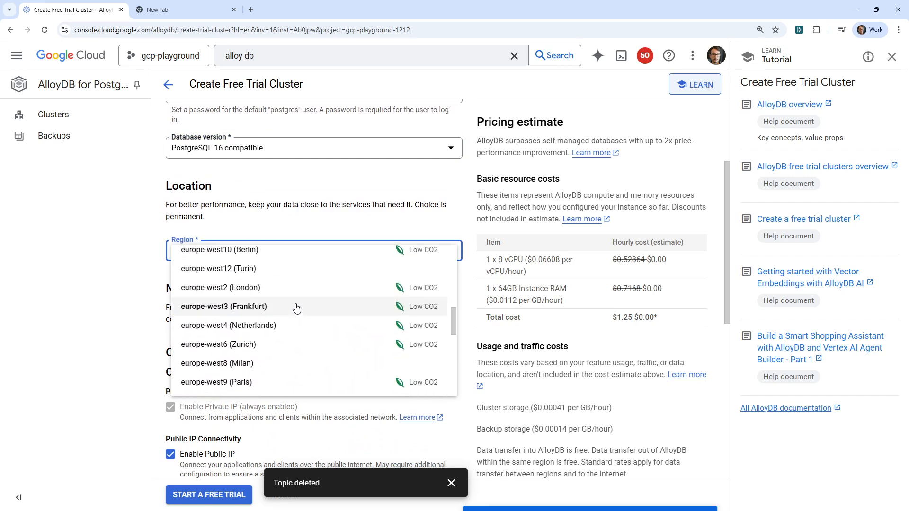
{"action": "scroll", "coordinate": [296, 308], "scroll_direction": "down", "scroll_amount": 7}
{"action": "scroll", "coordinate": [299, 314], "scroll_direction": "up", "scroll_amount": 4}
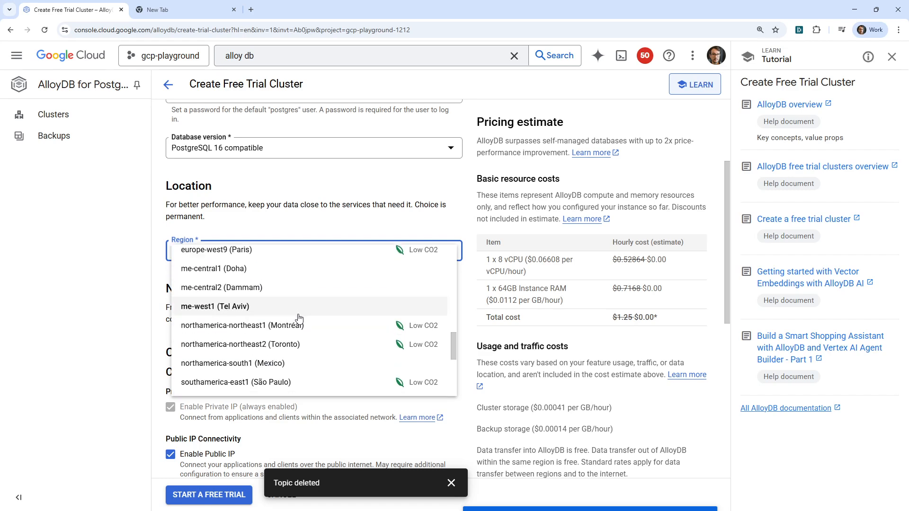
{"action": "left_click", "coordinate": [298, 344]}
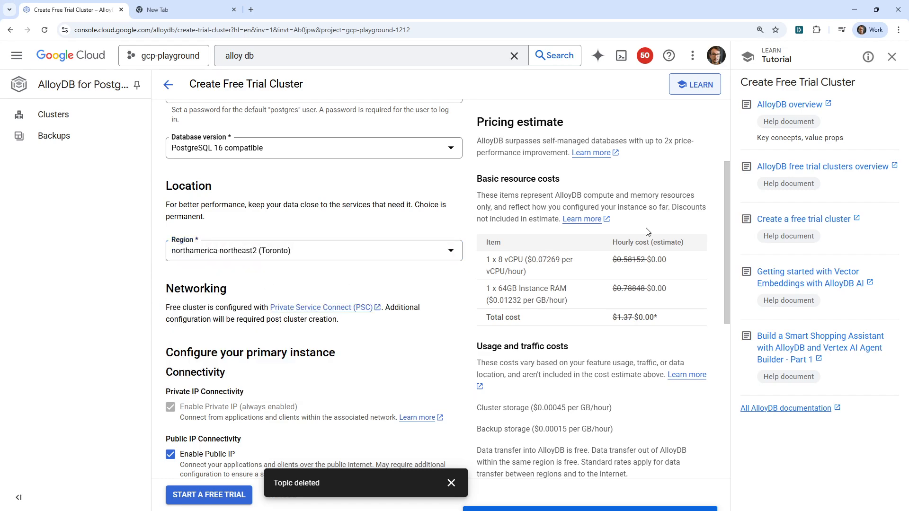
{"action": "left_click", "coordinate": [451, 483]}
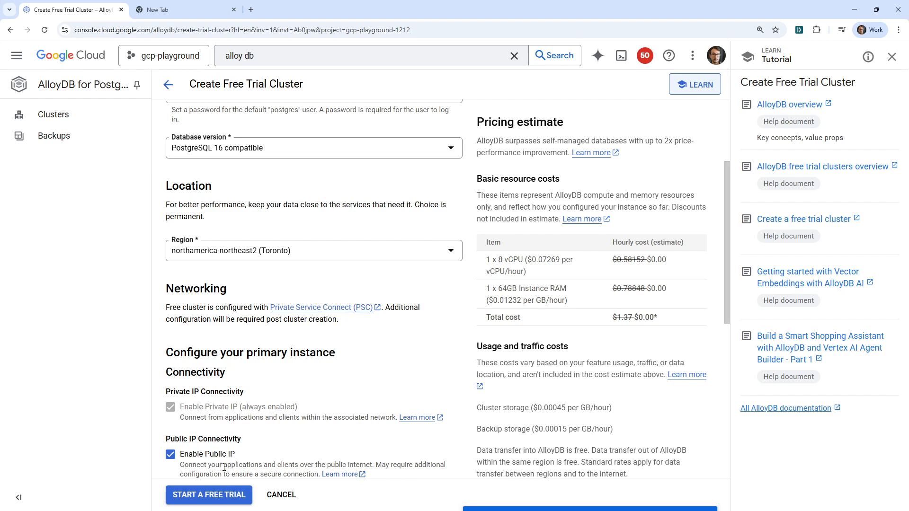
Search the web for "whatsmy ip" in a new browser tab and copy the public IPv4 address from whatismyipaddress.com.
{"action": "scroll", "coordinate": [242, 464], "scroll_direction": "down", "scroll_amount": 5}
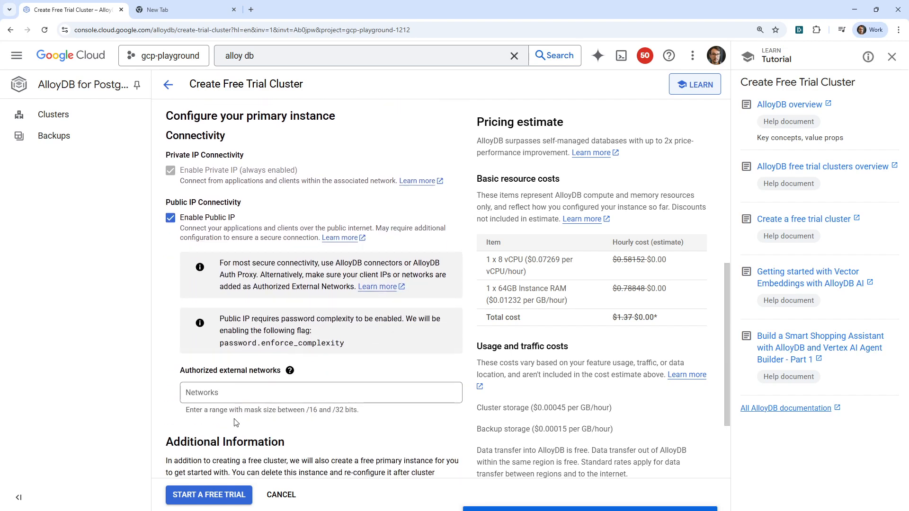
{"action": "left_click", "coordinate": [264, 395]}
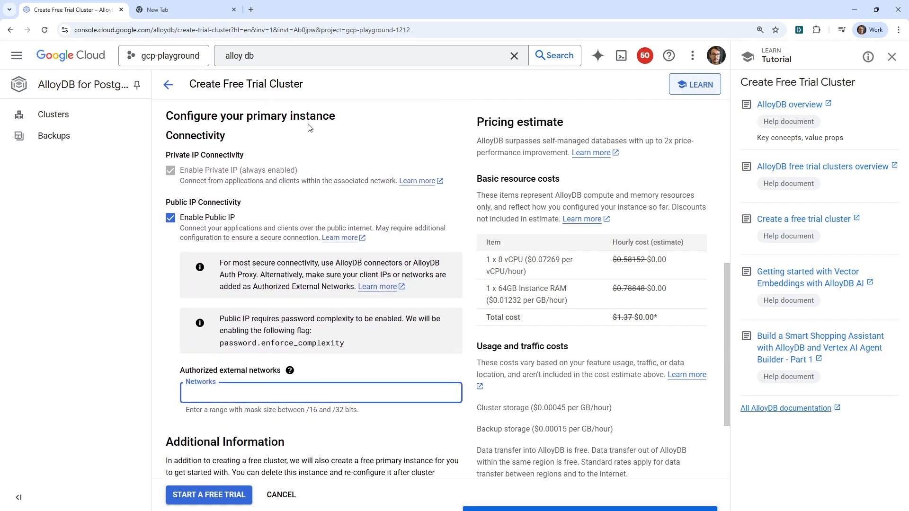
{"action": "left_click", "coordinate": [251, 12]}
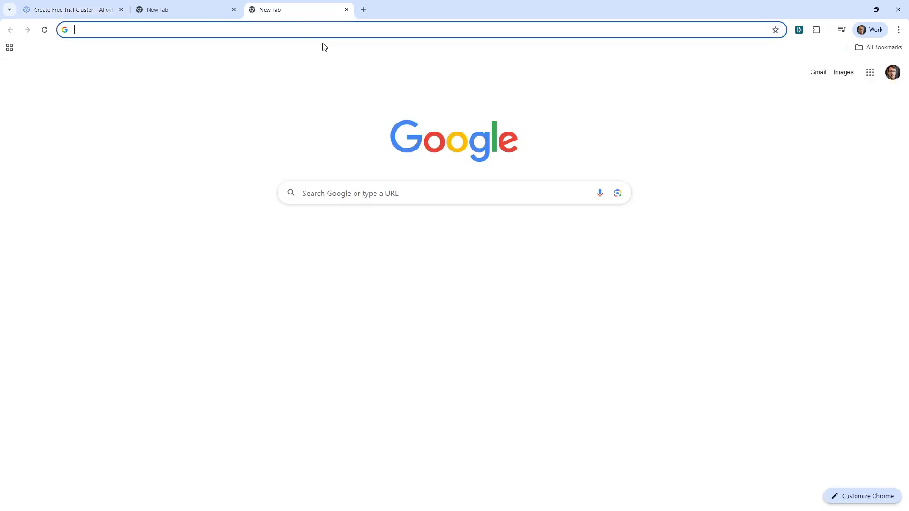
{"action": "type", "text": "whatsmy ip"}
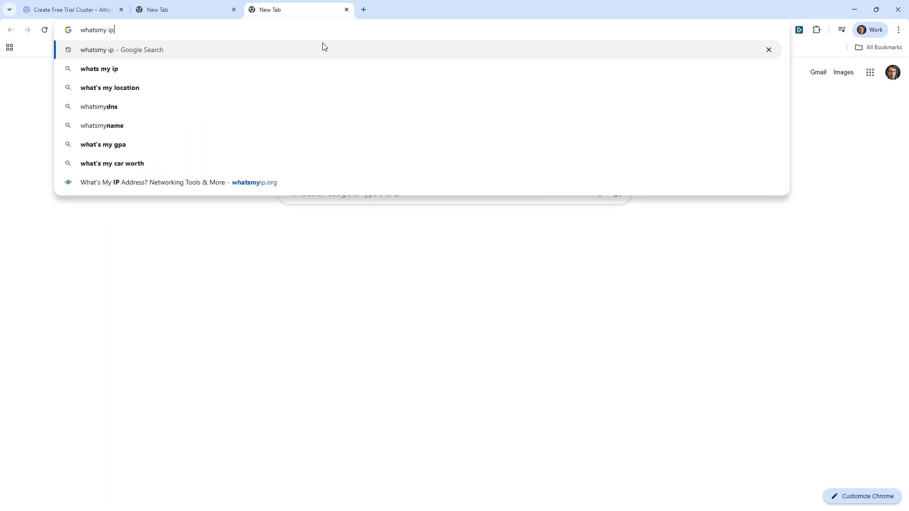
{"action": "key", "text": "Return"}
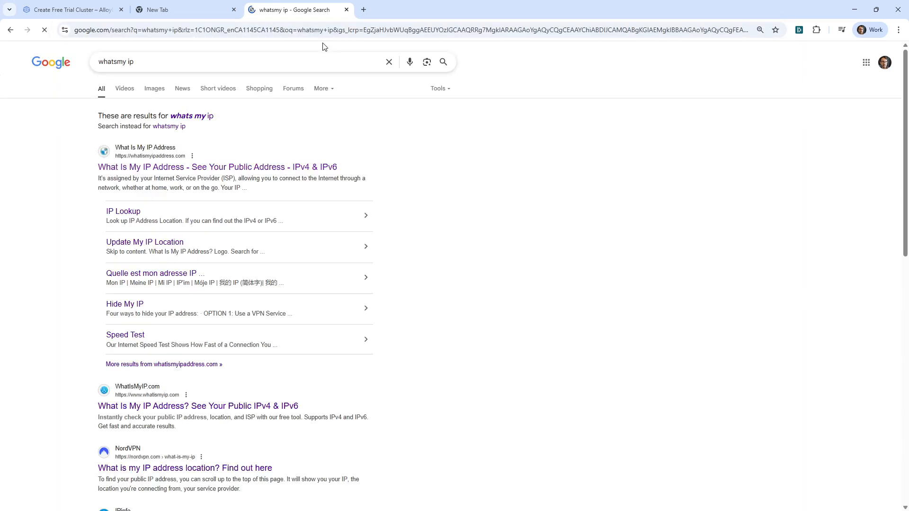
{"action": "left_click", "coordinate": [214, 167]}
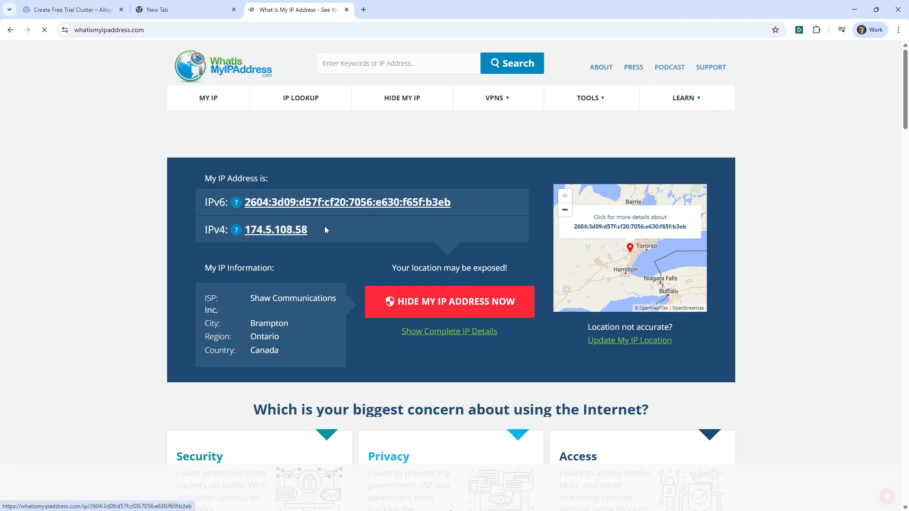
{"action": "left_click_drag", "start_coordinate": [325, 226], "coordinate": [244, 229]}
Add the copied public IPv4 address with a /32 mask as an authorized external network of the cluster's primary instance.
{"action": "left_click", "coordinate": [95, 10]}
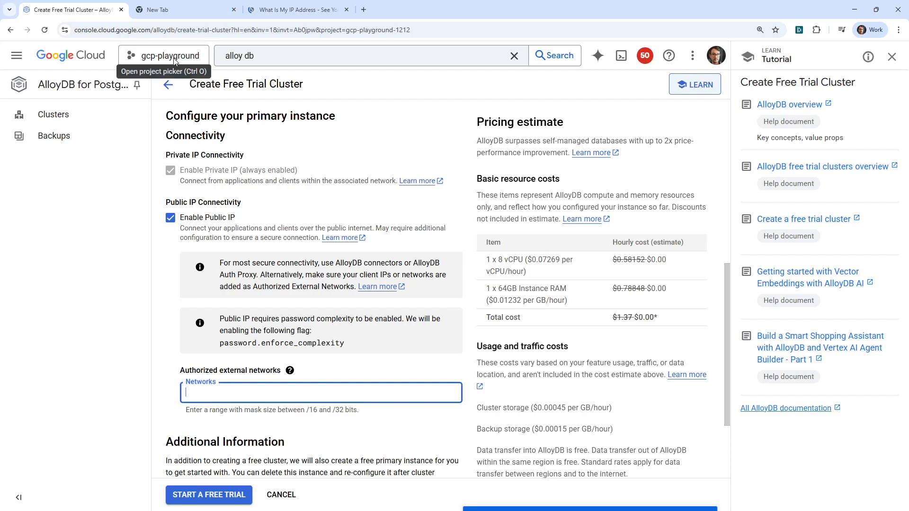
{"action": "key", "text": "ctrl+v"}
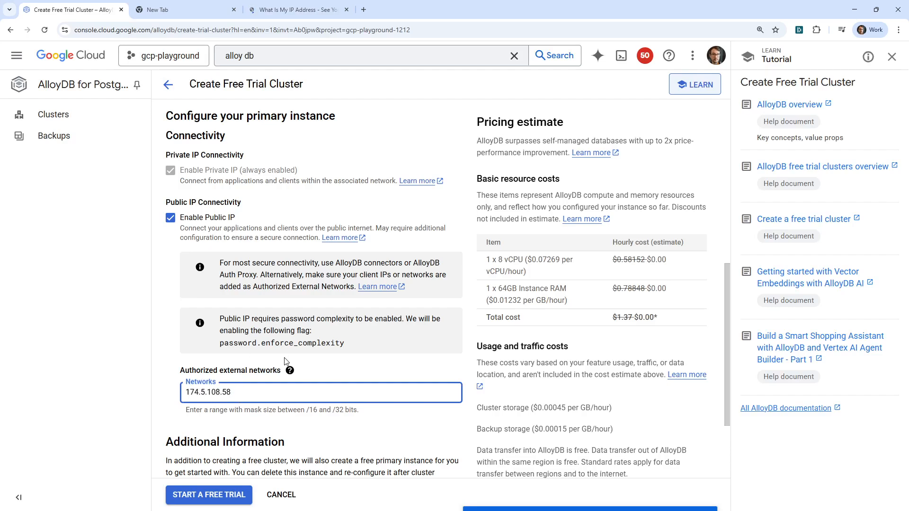
{"action": "type", "text": "/32"}
Review the cluster configuration from top to bottom and start the free trial to create the cluster.
{"action": "scroll", "coordinate": [239, 277], "scroll_direction": "down", "scroll_amount": 3}
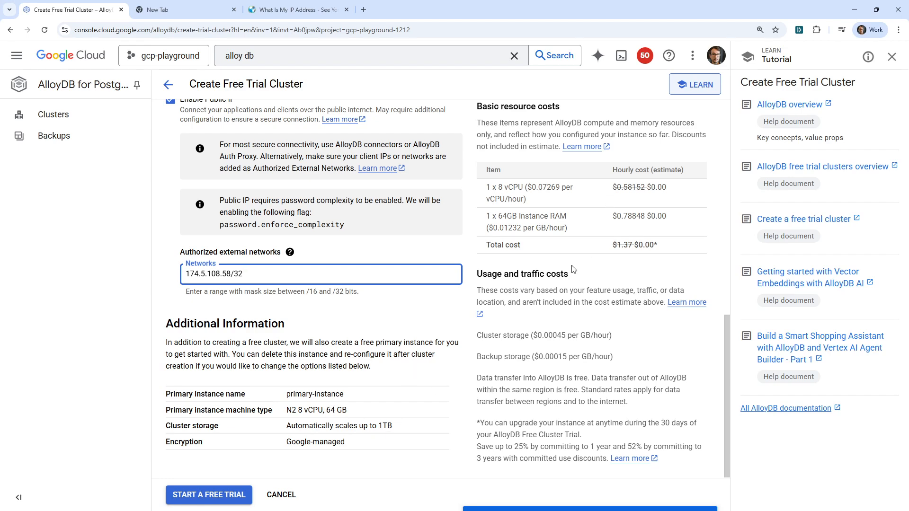
{"action": "scroll", "coordinate": [565, 224], "scroll_direction": "up", "scroll_amount": 10}
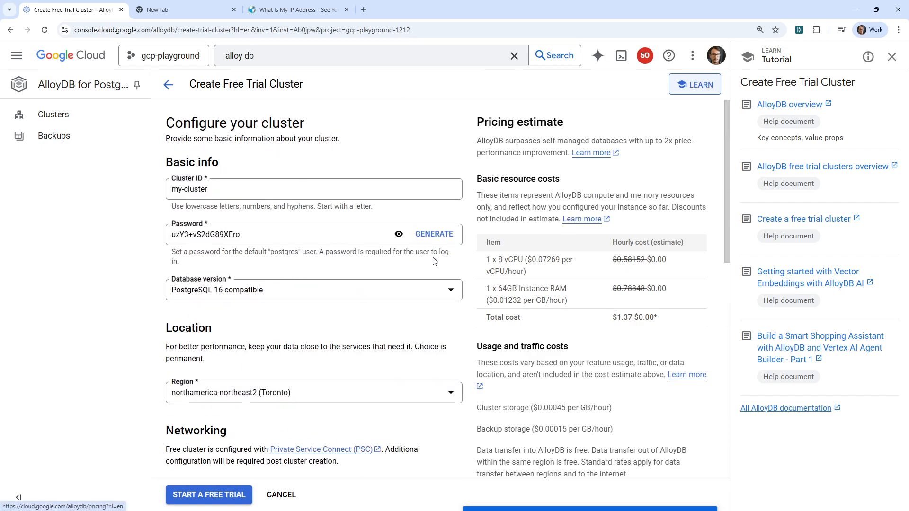
{"action": "scroll", "coordinate": [558, 258], "scroll_direction": "down", "scroll_amount": 10}
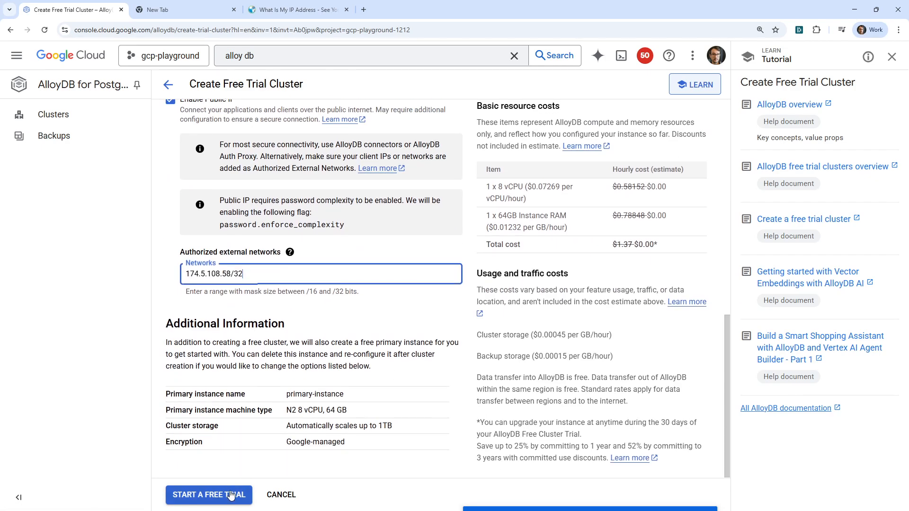
{"action": "left_click", "coordinate": [239, 495]}
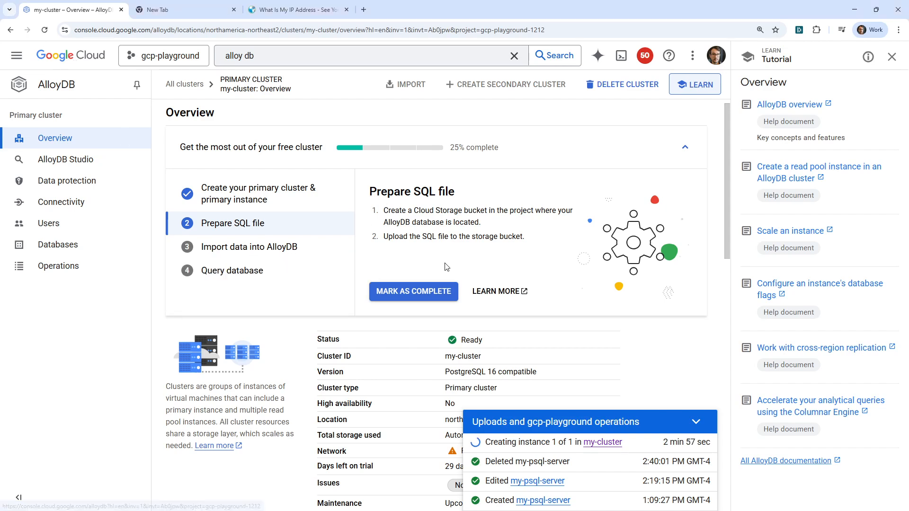
Mark the Prepare SQL file task as complete and review the data import and file preparation instructions.
{"action": "left_click", "coordinate": [431, 294]}
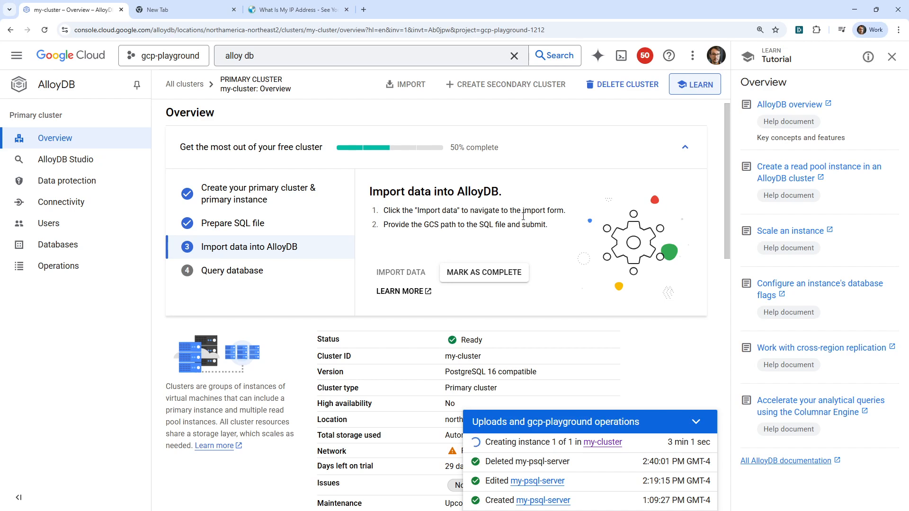
{"action": "left_click_drag", "start_coordinate": [396, 225], "coordinate": [550, 229]}
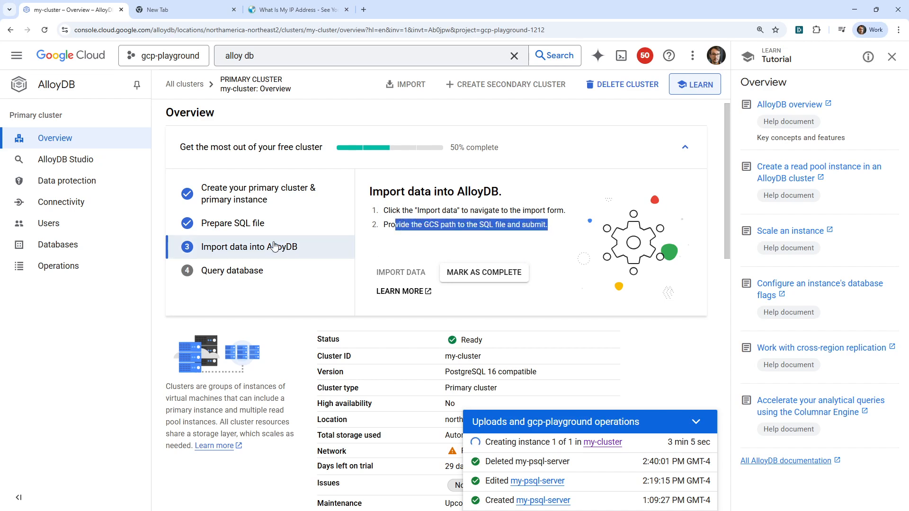
{"action": "left_click", "coordinate": [250, 221]}
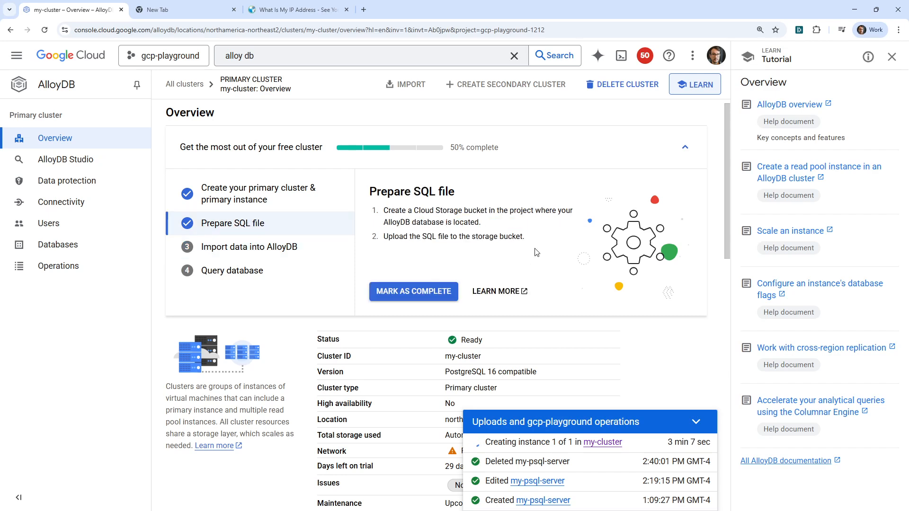
Open the Google Cloud console home page in a new browser tab, keeping the my-cluster overview open.
{"action": "left_click", "coordinate": [206, 10]}
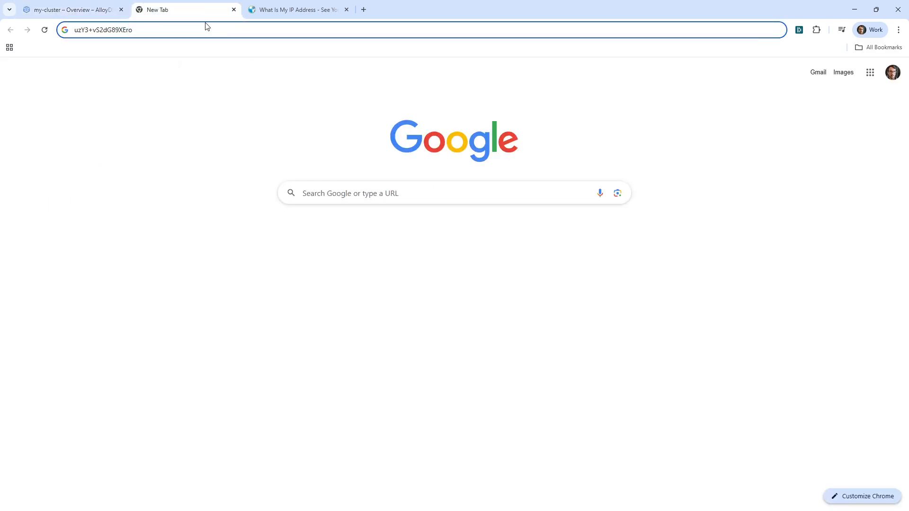
{"action": "left_click", "coordinate": [113, 10]}
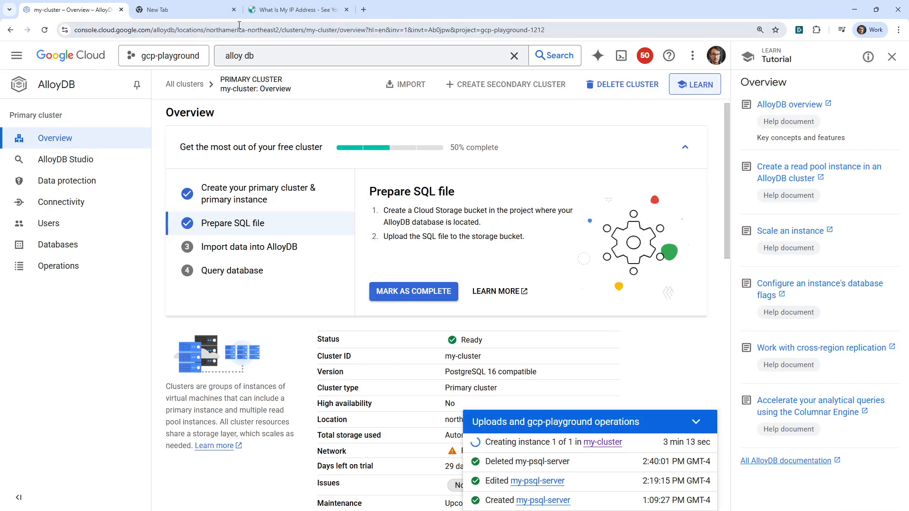
{"action": "right_click", "coordinate": [81, 52]}
{"action": "left_click", "coordinate": [108, 59]}
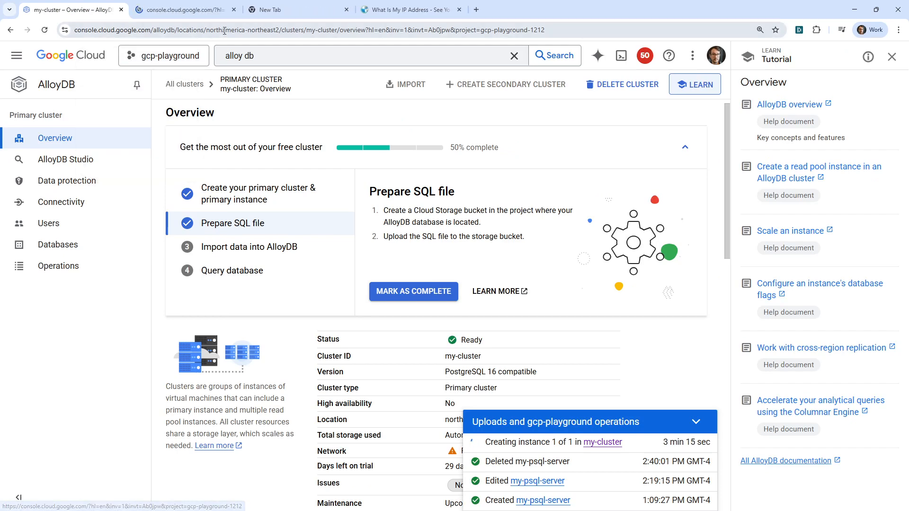
Search the Google Cloud console for Cloud Storage buckets and open the existing bucket my-great-bucket-22.
{"action": "left_click_drag", "start_coordinate": [194, 11], "coordinate": [264, 16]}
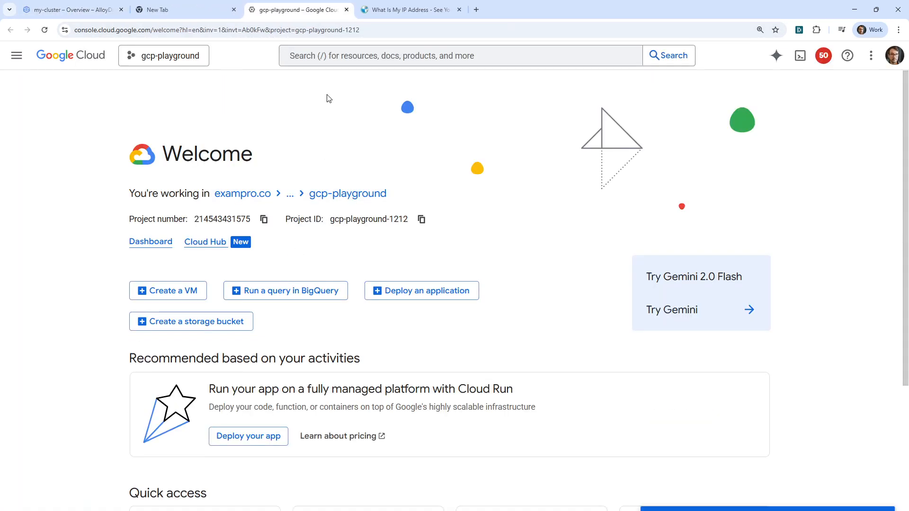
{"action": "left_click", "coordinate": [327, 58]}
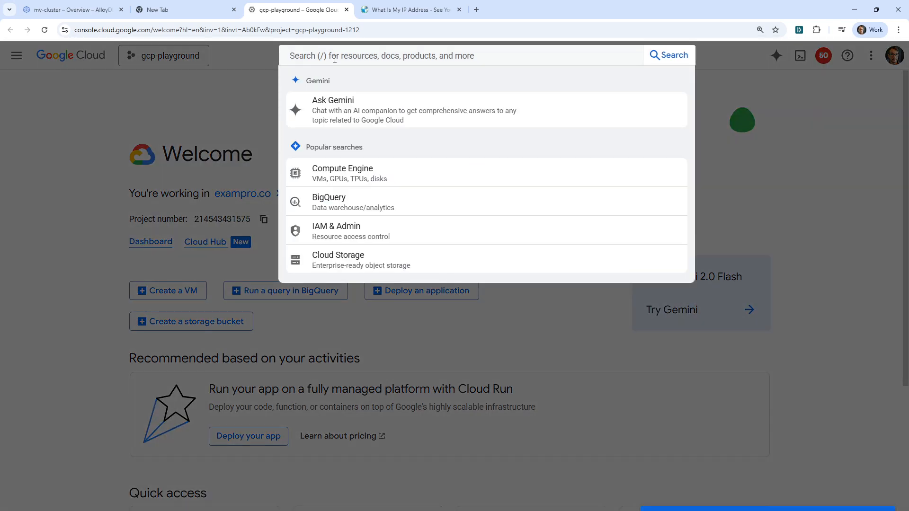
{"action": "type", "text": "buckets"}
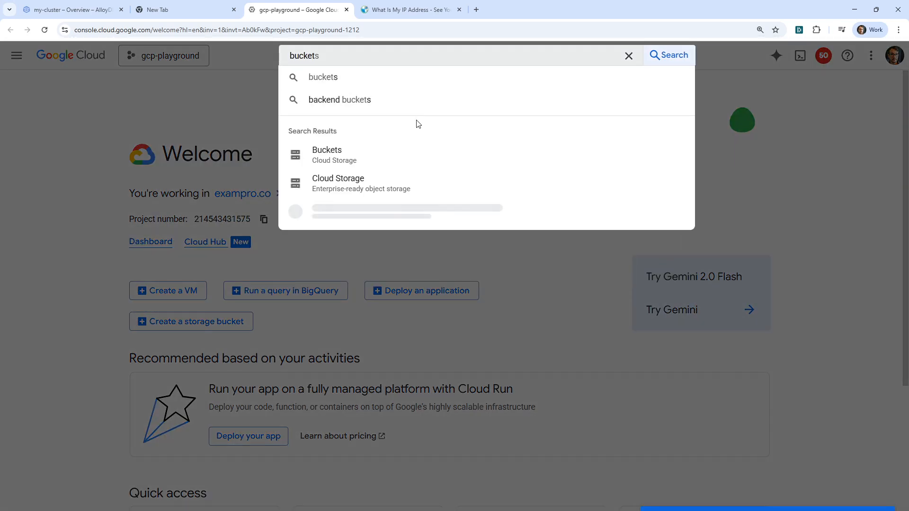
{"action": "left_click", "coordinate": [419, 154]}
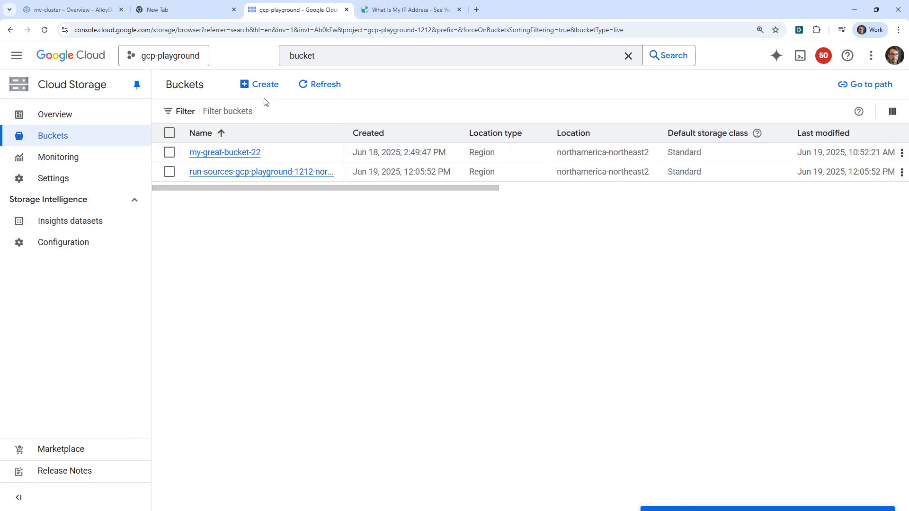
{"action": "left_click", "coordinate": [262, 86]}
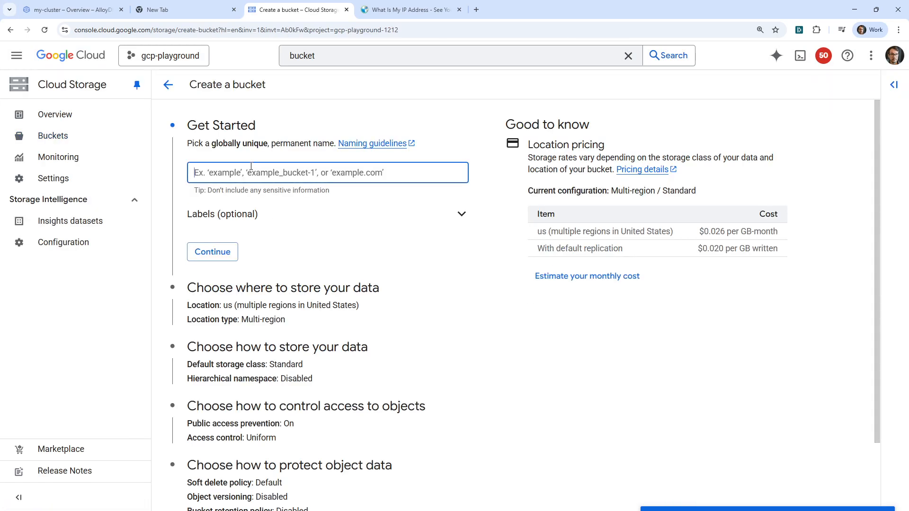
{"action": "left_click", "coordinate": [11, 31]}
{"action": "left_click", "coordinate": [242, 151]}
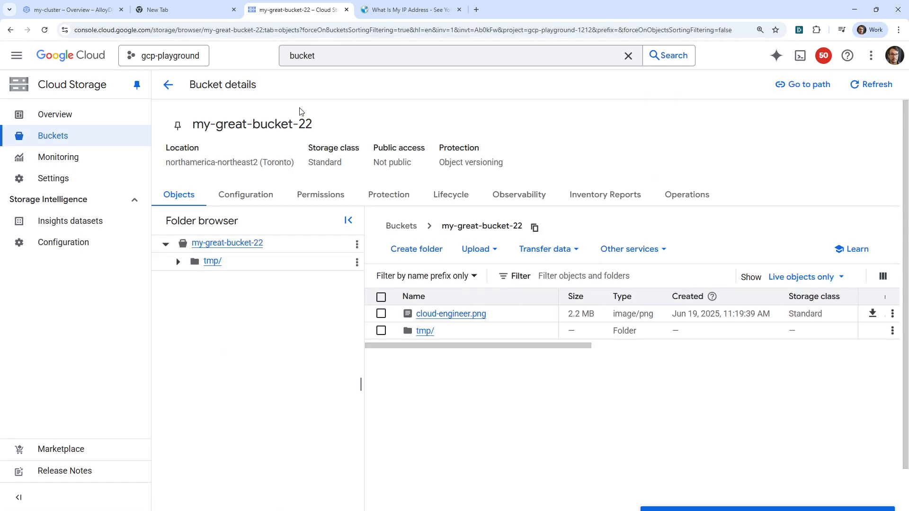
Open Claude in a new browser tab and send the prompt "I need an improt script for alloydb create me one".
{"action": "left_click", "coordinate": [476, 12]}
{"action": "type", "text": "cla"}
{"action": "key", "text": "Return"}
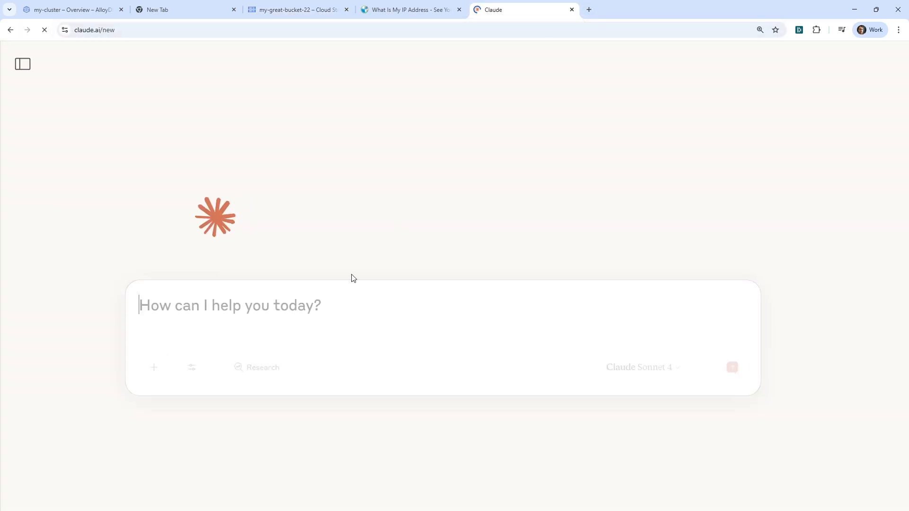
{"action": "type", "text": "I need a n"}
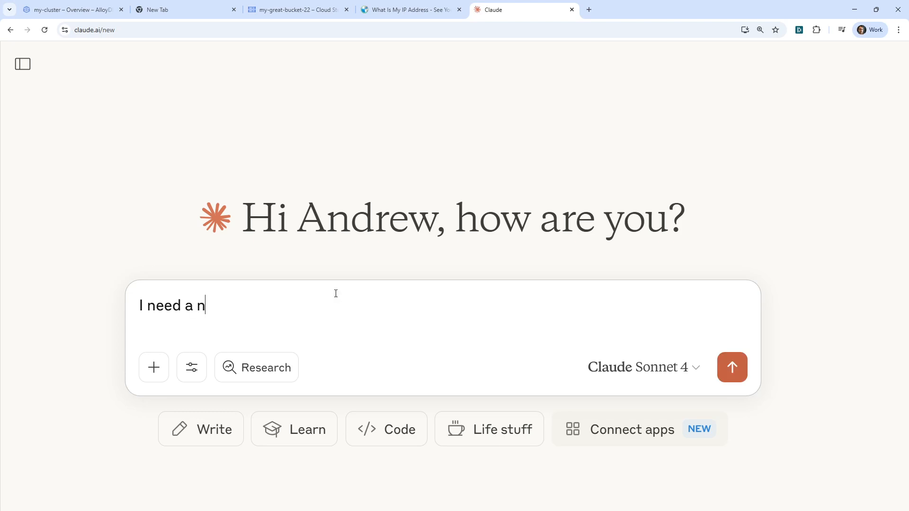
{"action": "key", "text": "BackSpace"}
{"action": "key", "text": "BackSpace"}
{"action": "type", "text": "n improt scr"}
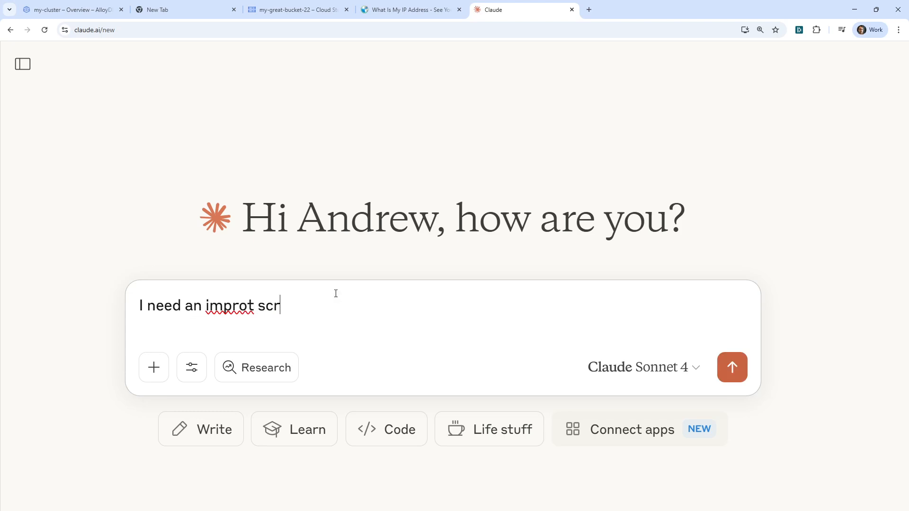
{"action": "type", "text": "ipt for alloydb create m"}
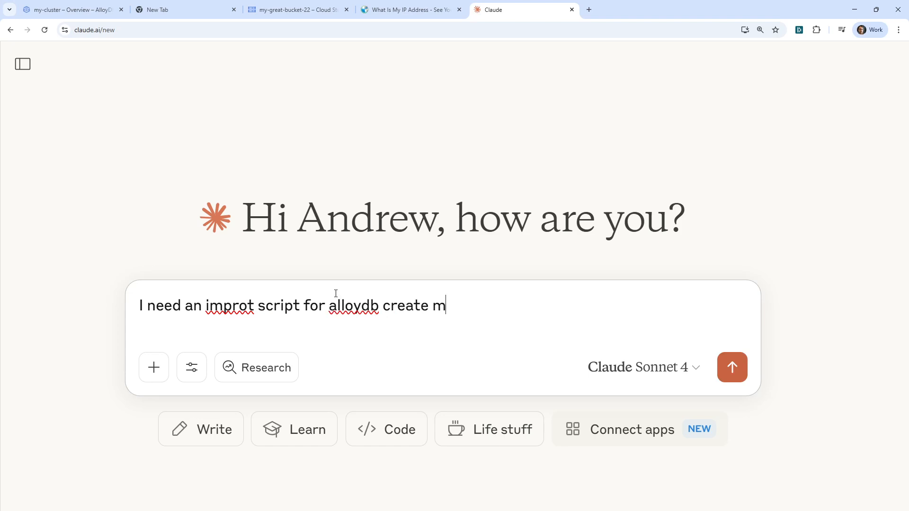
{"action": "type", "text": "e one"}
{"action": "key", "text": "Return"}
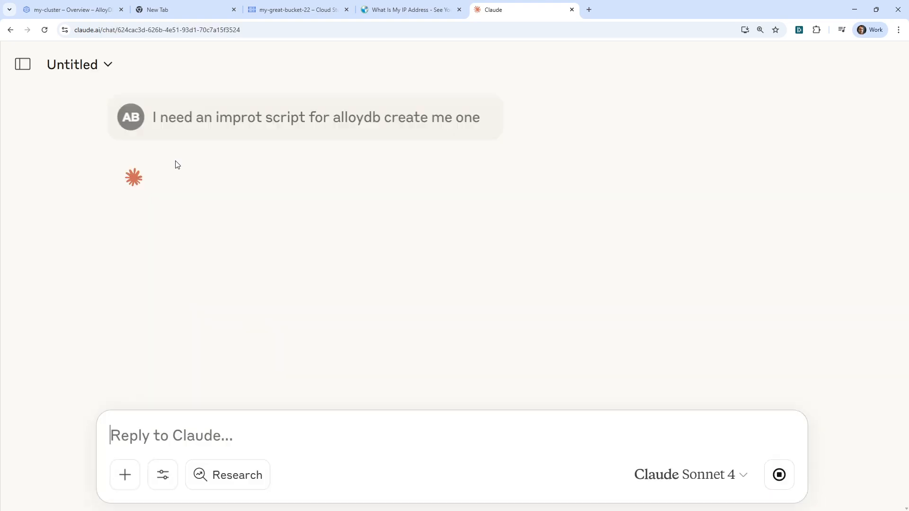
Open the documentation linked from my-cluster's Prepare SQL file task and read through the Import a SQL file guide.
{"action": "left_click", "coordinate": [82, 2]}
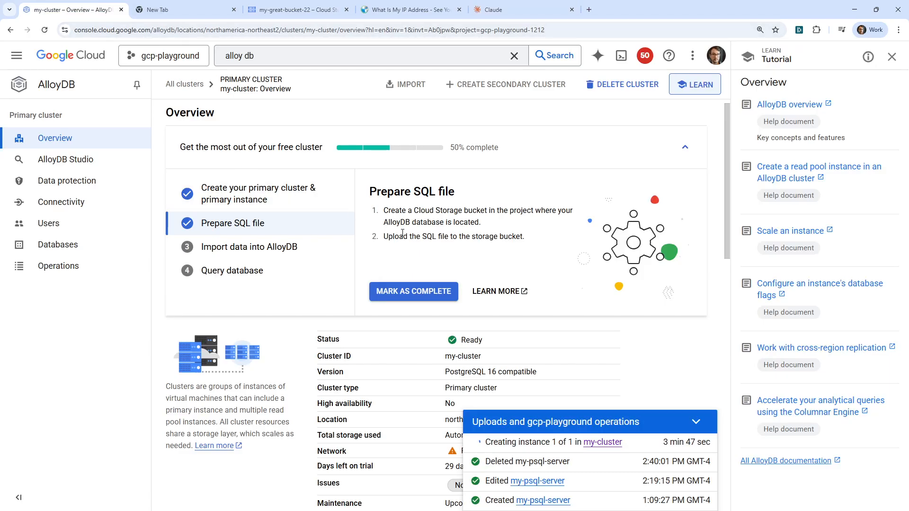
{"action": "left_click", "coordinate": [488, 291]}
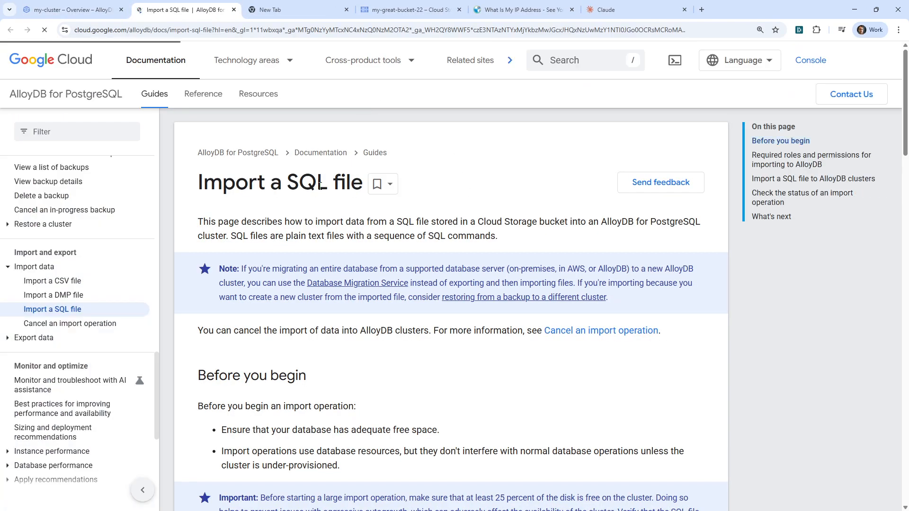
{"action": "scroll", "coordinate": [320, 185], "scroll_direction": "down", "scroll_amount": 5}
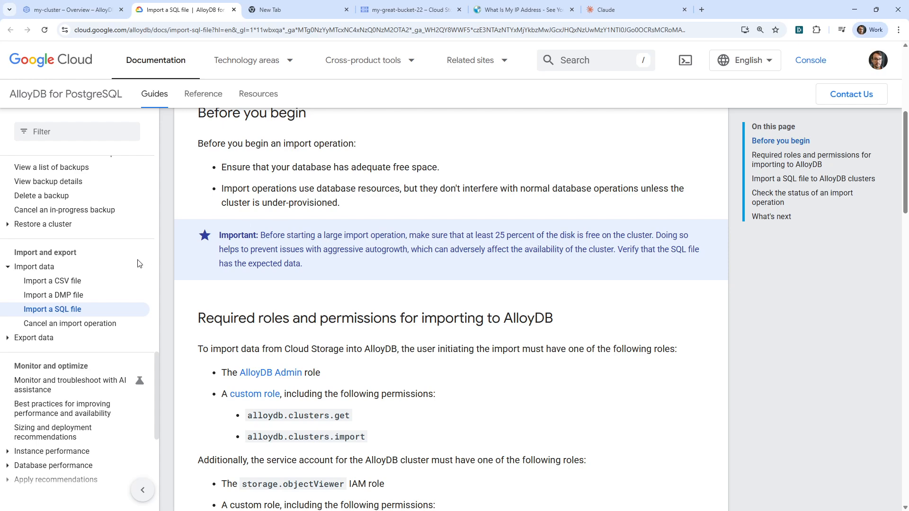
{"action": "left_click", "coordinate": [81, 312]}
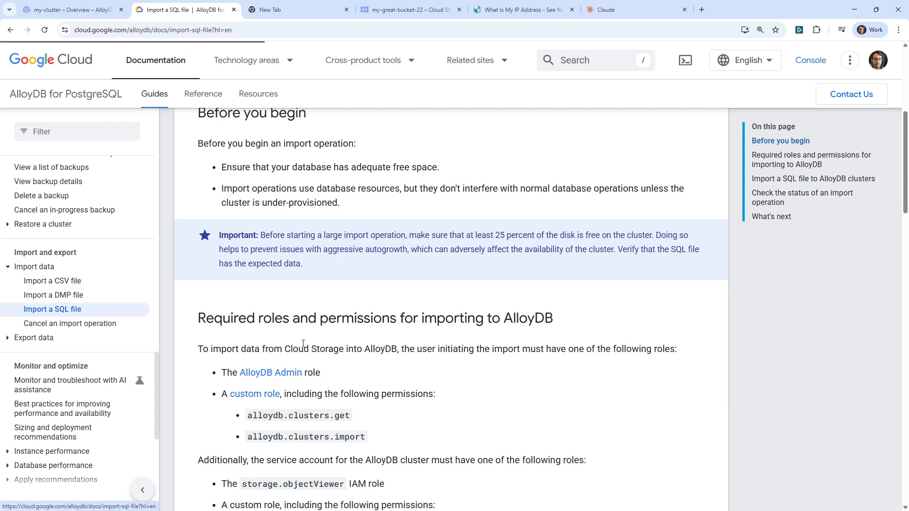
{"action": "scroll", "coordinate": [310, 303], "scroll_direction": "down", "scroll_amount": 7}
{"action": "scroll", "coordinate": [313, 276], "scroll_direction": "down", "scroll_amount": 5}
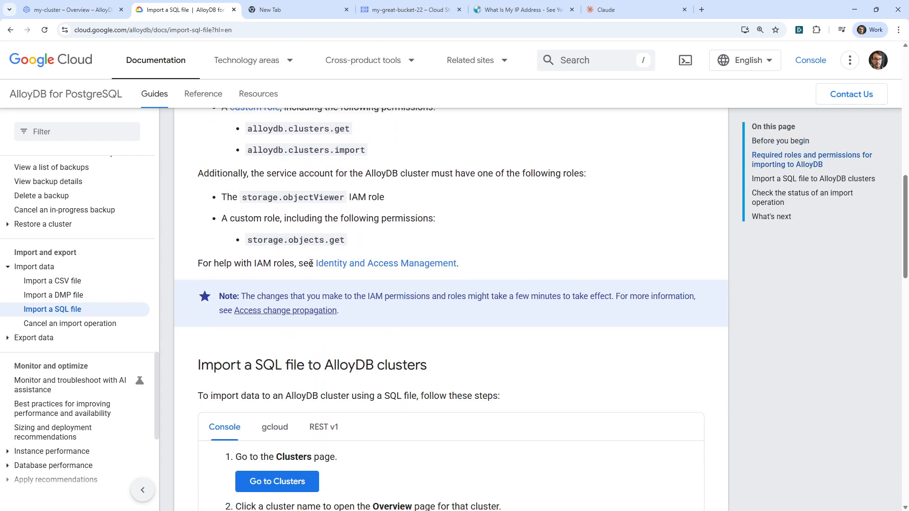
{"action": "scroll", "coordinate": [284, 213], "scroll_direction": "down", "scroll_amount": 5}
{"action": "scroll", "coordinate": [281, 200], "scroll_direction": "down", "scroll_amount": 7}
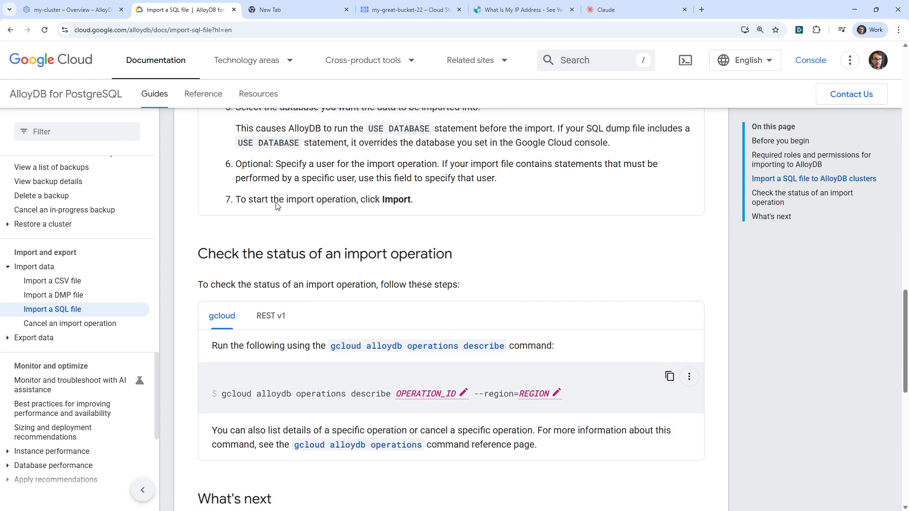
{"action": "scroll", "coordinate": [278, 202], "scroll_direction": "down", "scroll_amount": 6}
{"action": "scroll", "coordinate": [278, 202], "scroll_direction": "up", "scroll_amount": 7}
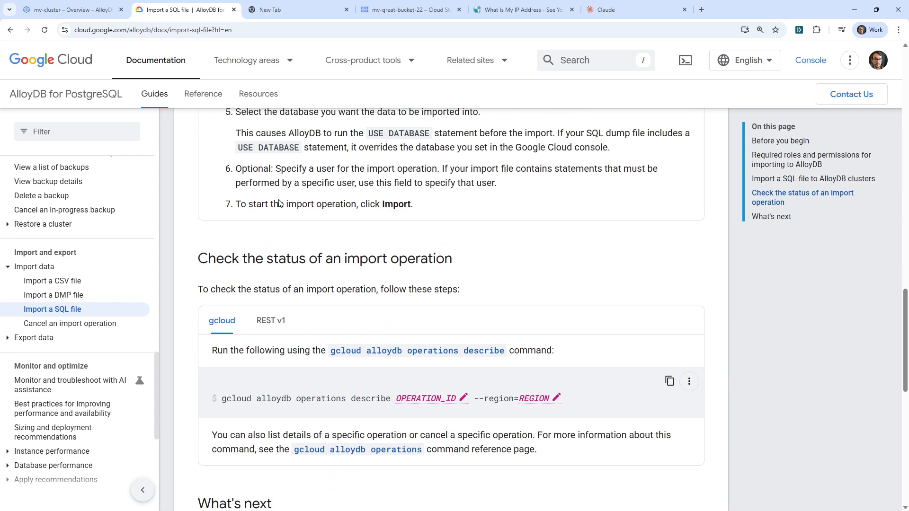
{"action": "scroll", "coordinate": [278, 201], "scroll_direction": "down", "scroll_amount": 4}
{"action": "scroll", "coordinate": [279, 199], "scroll_direction": "up", "scroll_amount": 5}
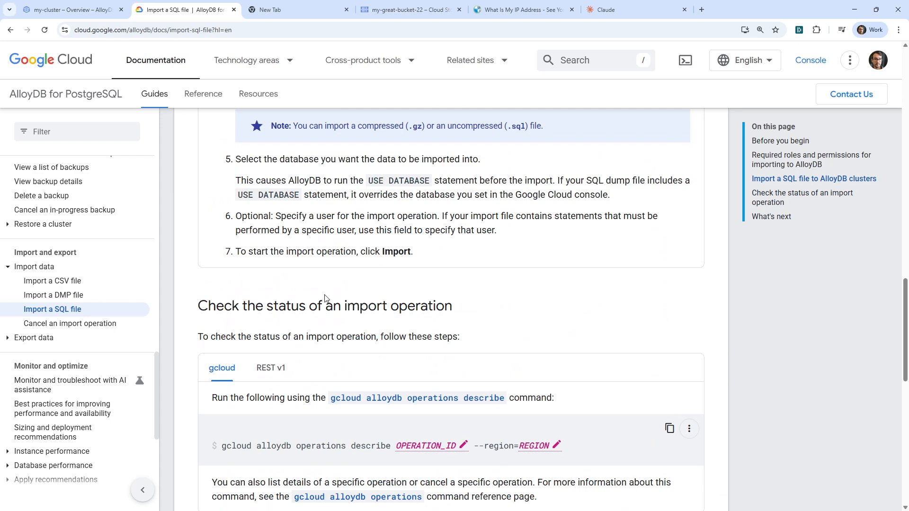
{"action": "scroll", "coordinate": [265, 372], "scroll_direction": "up", "scroll_amount": 6}
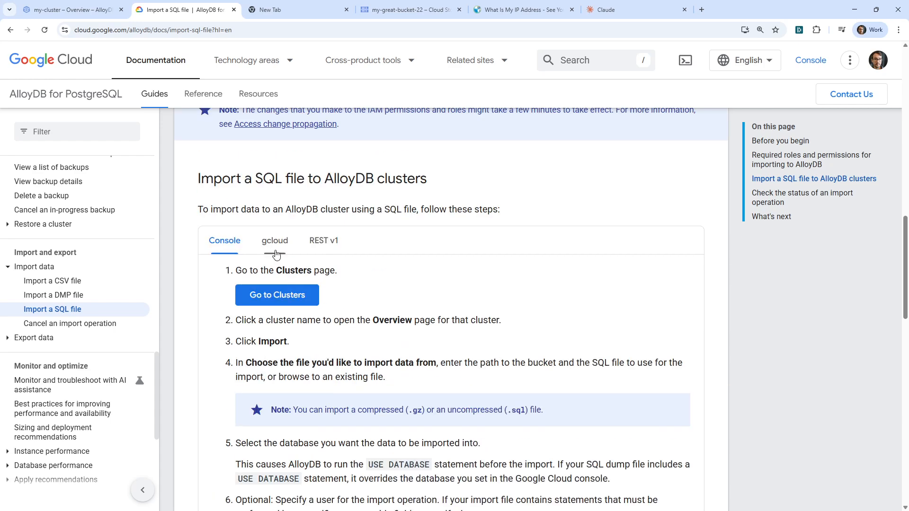
Check the gcloud, REST v1 and Console variants of the import instructions and review the required roles and permissions.
{"action": "left_click", "coordinate": [275, 242]}
{"action": "left_click", "coordinate": [323, 242]}
{"action": "left_click", "coordinate": [225, 242]}
{"action": "scroll", "coordinate": [301, 337], "scroll_direction": "up", "scroll_amount": 5}
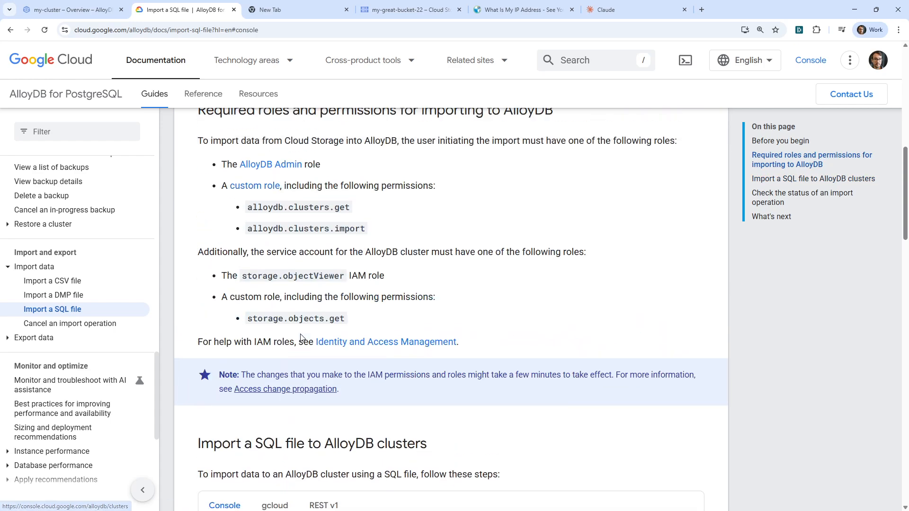
{"action": "scroll", "coordinate": [301, 338], "scroll_direction": "up", "scroll_amount": 7}
{"action": "scroll", "coordinate": [297, 345], "scroll_direction": "up", "scroll_amount": 3}
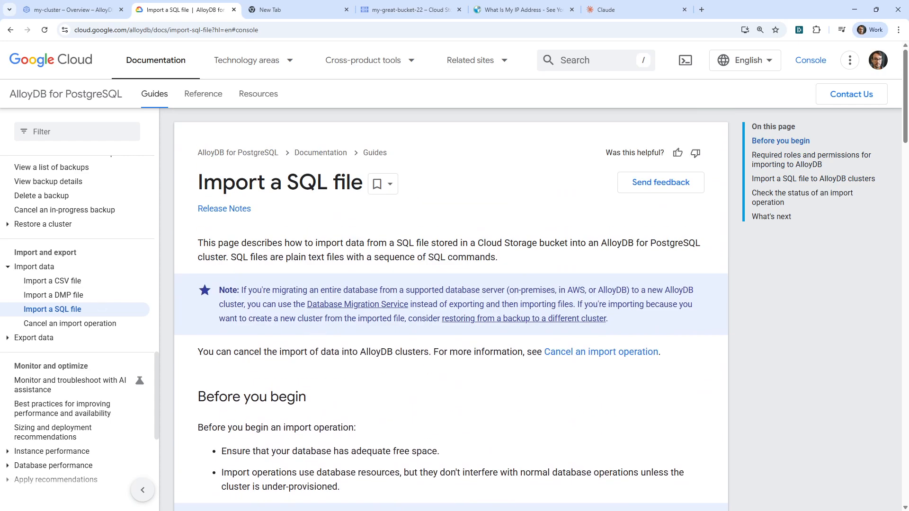
{"action": "scroll", "coordinate": [358, 373], "scroll_direction": "down", "scroll_amount": 15}
{"action": "scroll", "coordinate": [358, 373], "scroll_direction": "up", "scroll_amount": 10}
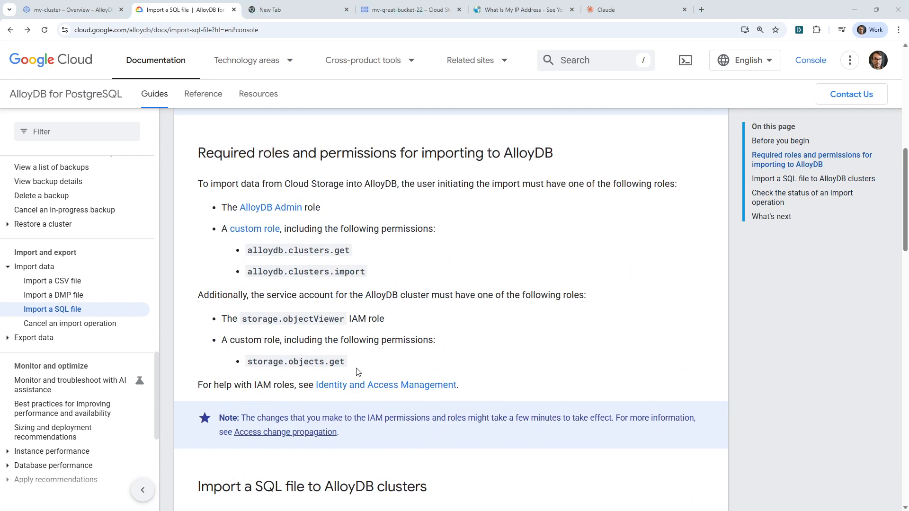
{"action": "scroll", "coordinate": [358, 373], "scroll_direction": "up", "scroll_amount": 5}
In the my-cluster overview, mark Prepare SQL file and Import data into AlloyDB as complete, and reread the import instructions.
{"action": "left_click", "coordinate": [312, 10]}
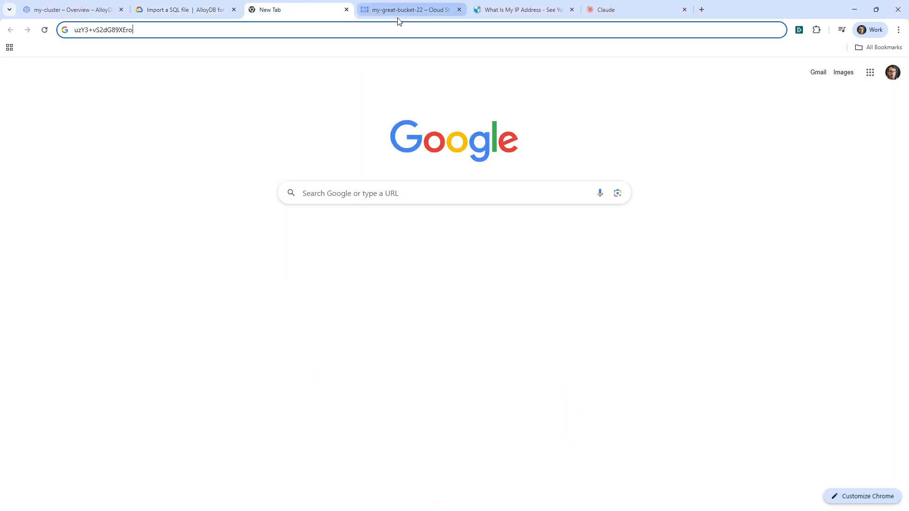
{"action": "left_click", "coordinate": [401, 10]}
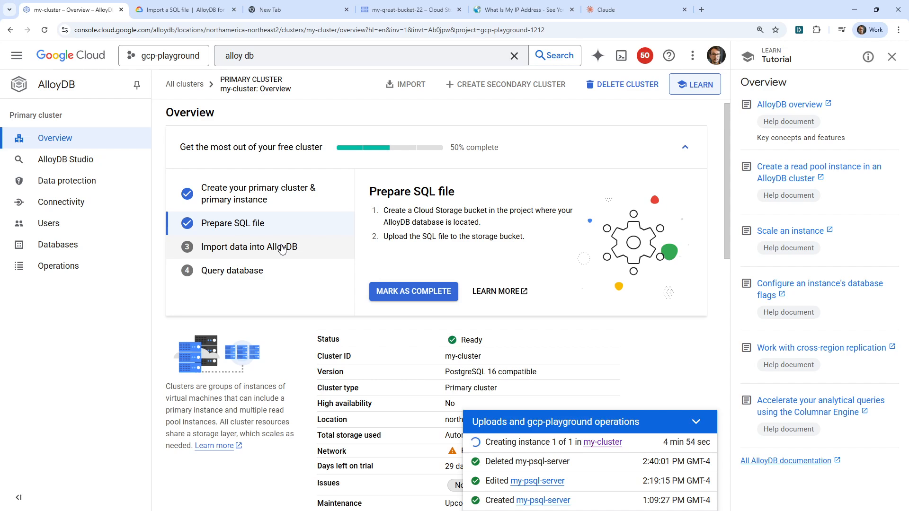
{"action": "left_click", "coordinate": [406, 291]}
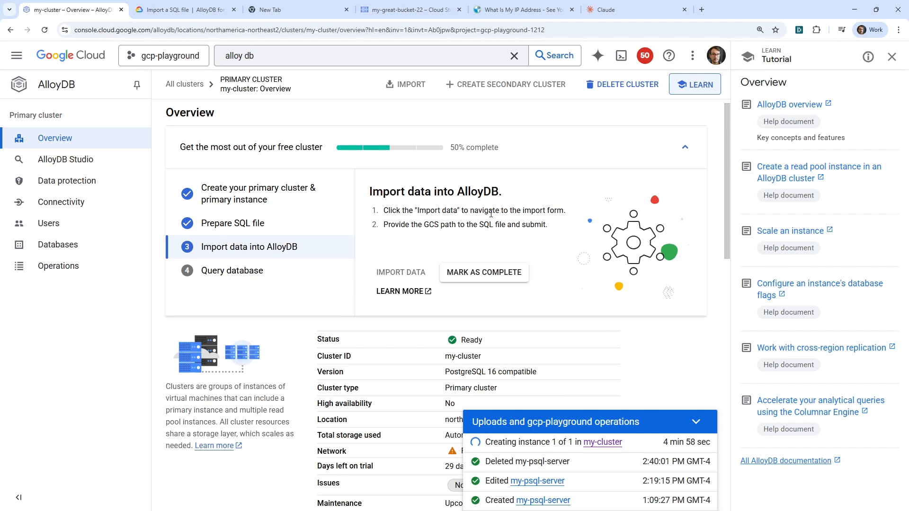
{"action": "left_click", "coordinate": [474, 274]}
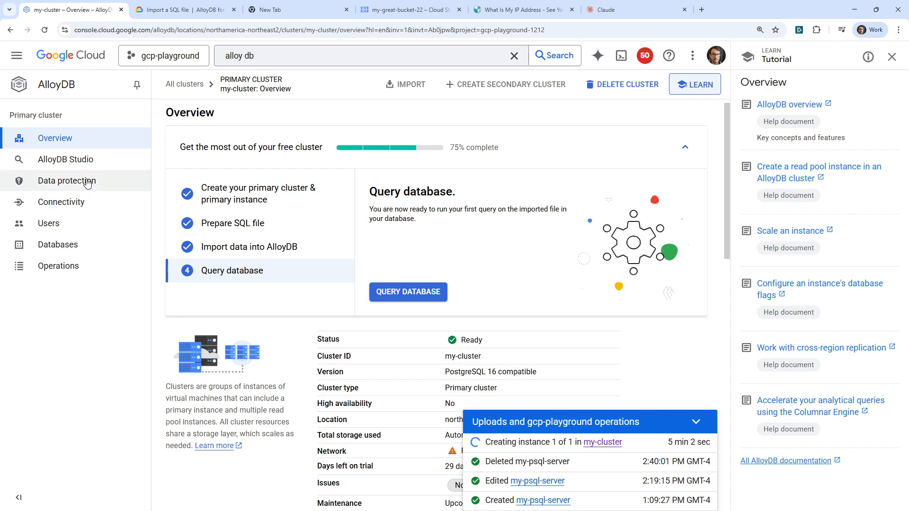
{"action": "left_click", "coordinate": [244, 251]}
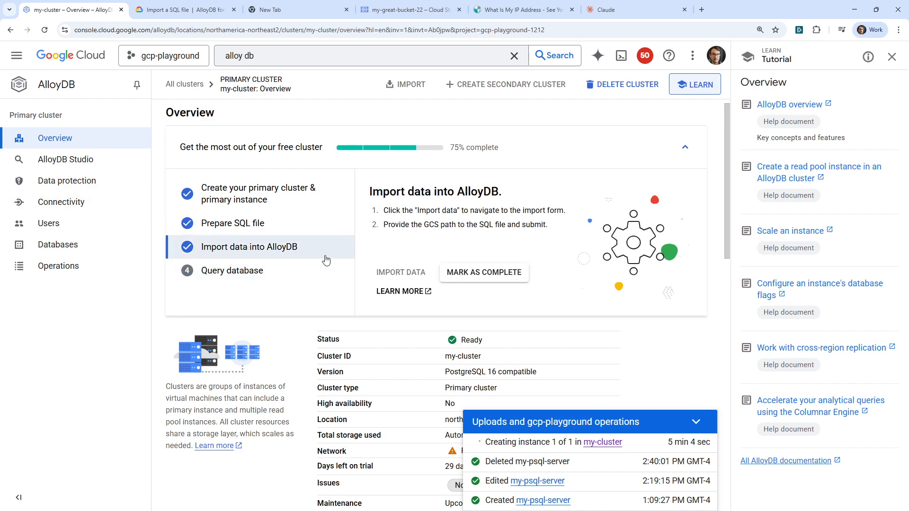
{"action": "left_click_drag", "start_coordinate": [418, 209], "coordinate": [541, 212]}
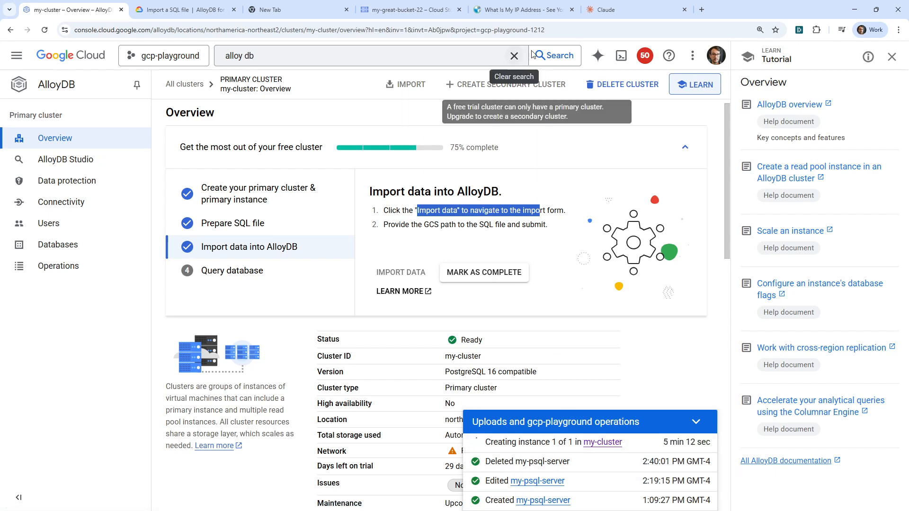
Return to the Claude chat about the AlloyDB import script and send the follow-up "I just need SQL".
{"action": "left_click", "coordinate": [609, 10]}
{"action": "scroll", "coordinate": [571, 409], "scroll_direction": "up", "scroll_amount": 15}
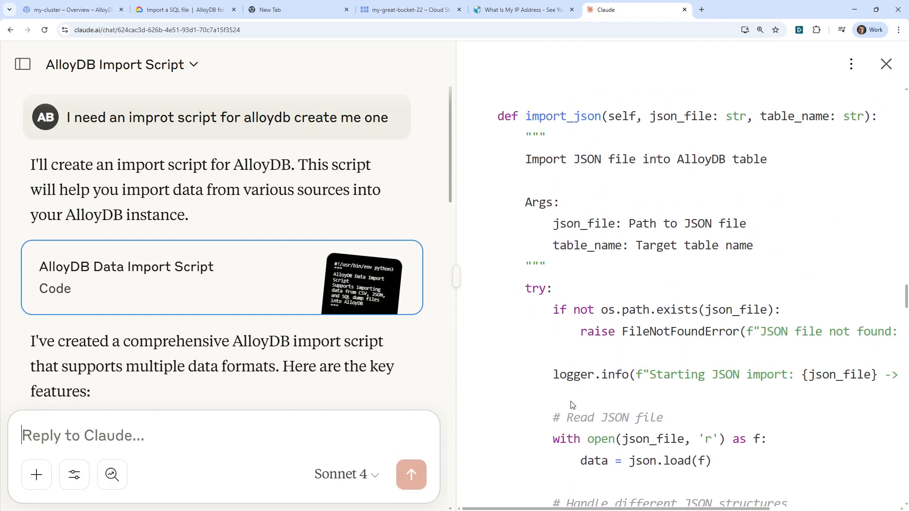
{"action": "type", "text": "I"}
{"action": "key", "text": "BackSpace"}
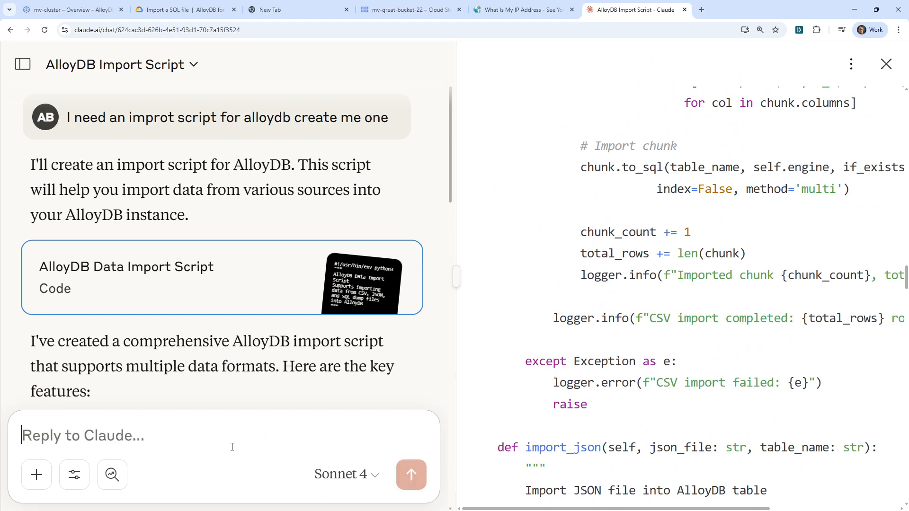
{"action": "type", "text": "I just need SQL"}
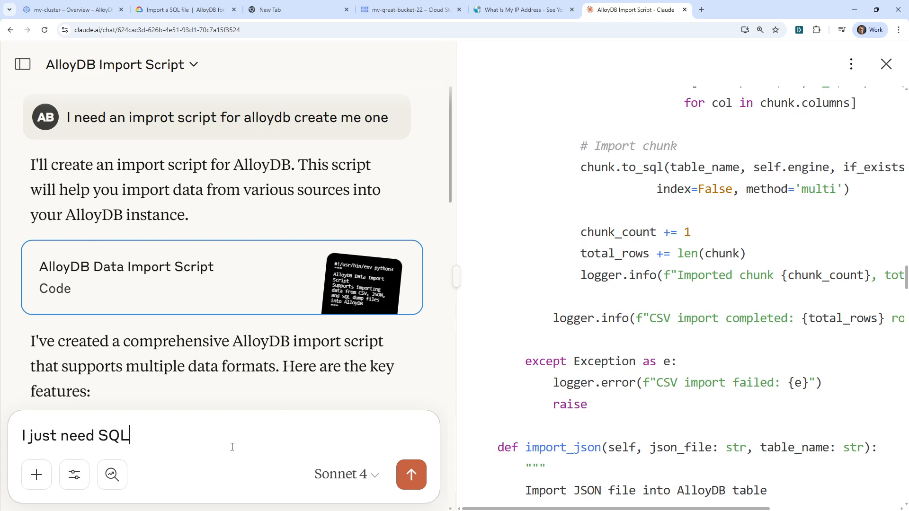
{"action": "key", "text": "Return"}
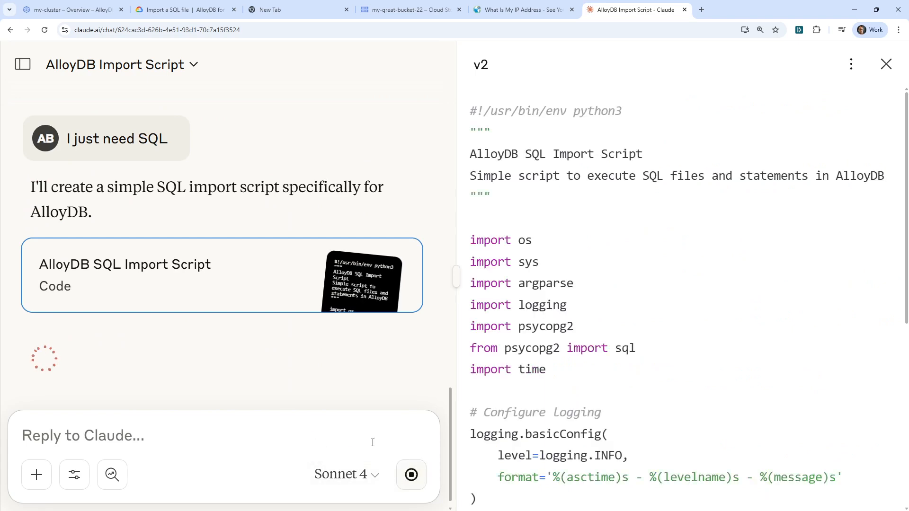
Send Claude the further follow-up "Only postgres" to narrow down the import script.
{"action": "type", "text": "Only pos"}
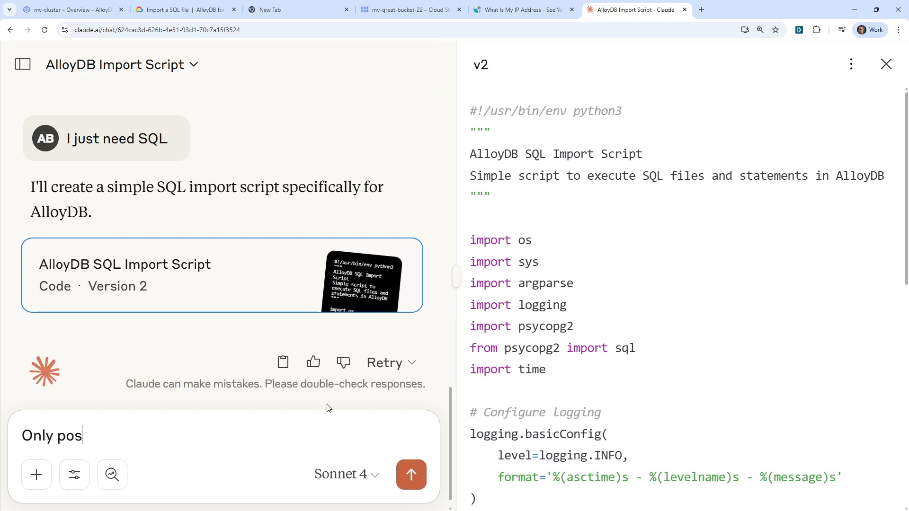
{"action": "type", "text": "tgres"}
{"action": "key", "text": "Return"}
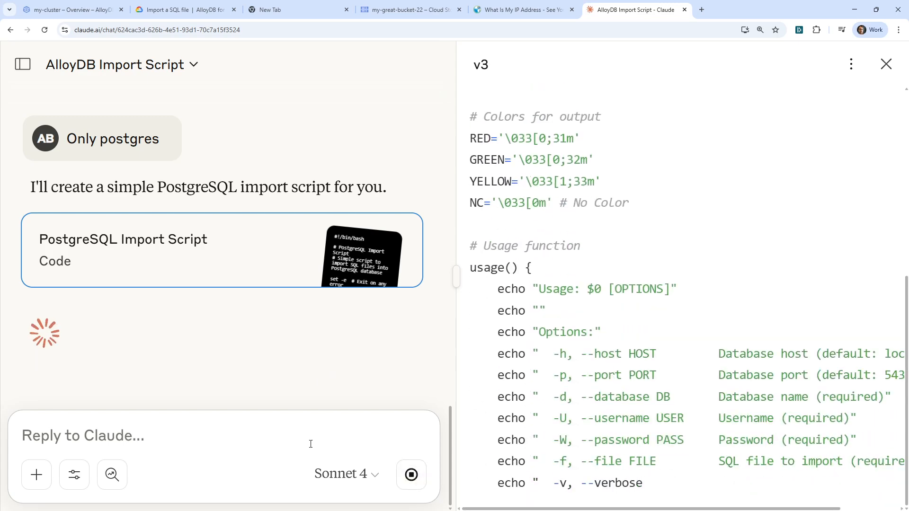
Send Claude the follow-up "NONO NONONO NON ON ON NO NO" and, on a new line, "Only write SQL. We're creating an sql with mock data.".
{"action": "type", "text": "NONO NONONO NON ON ON NO NO"}
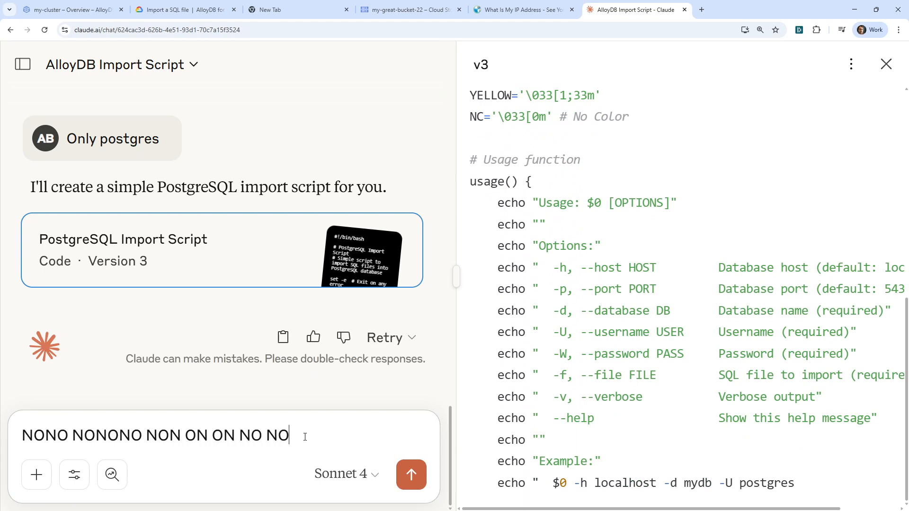
{"action": "key", "text": "shift+Return"}
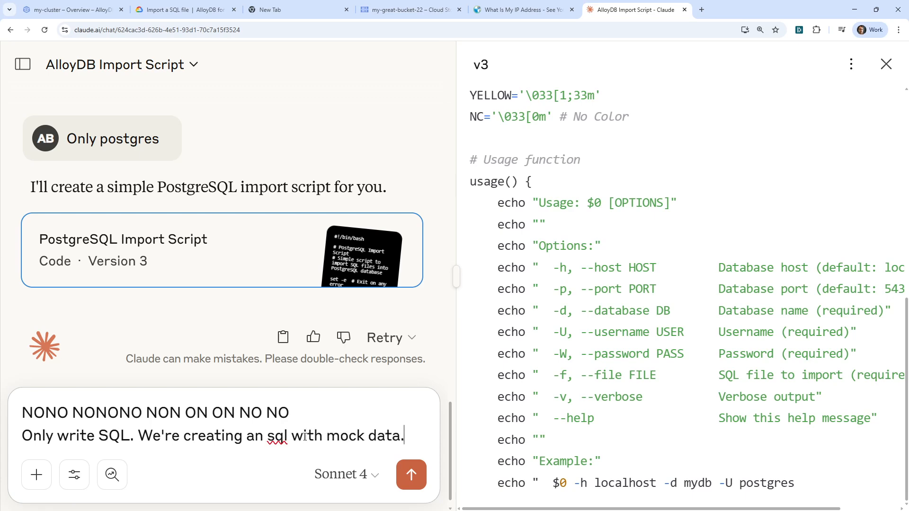
{"action": "key", "text": "Return"}
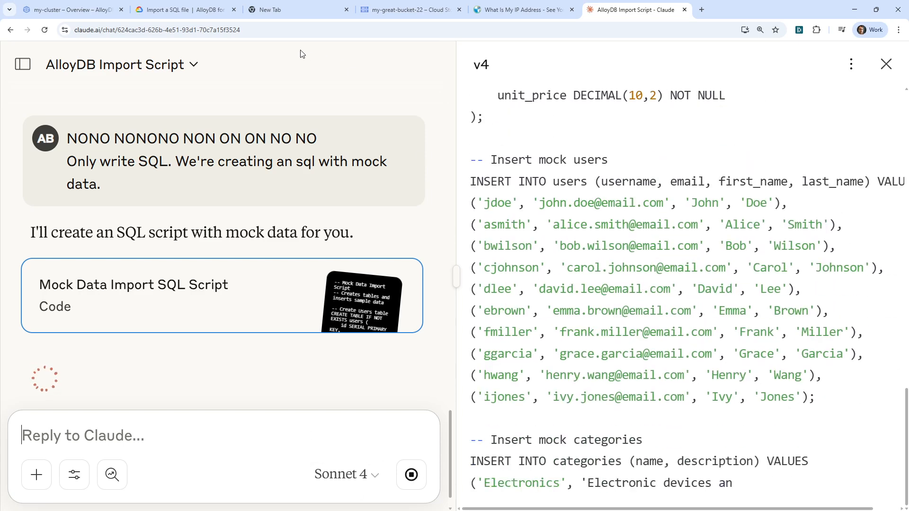
Search the web for "alloydb sql import example" and review the prerequisites and required roles in the Import a SQL file guide.
{"action": "left_click", "coordinate": [403, 11]}
{"action": "left_click", "coordinate": [312, 16]}
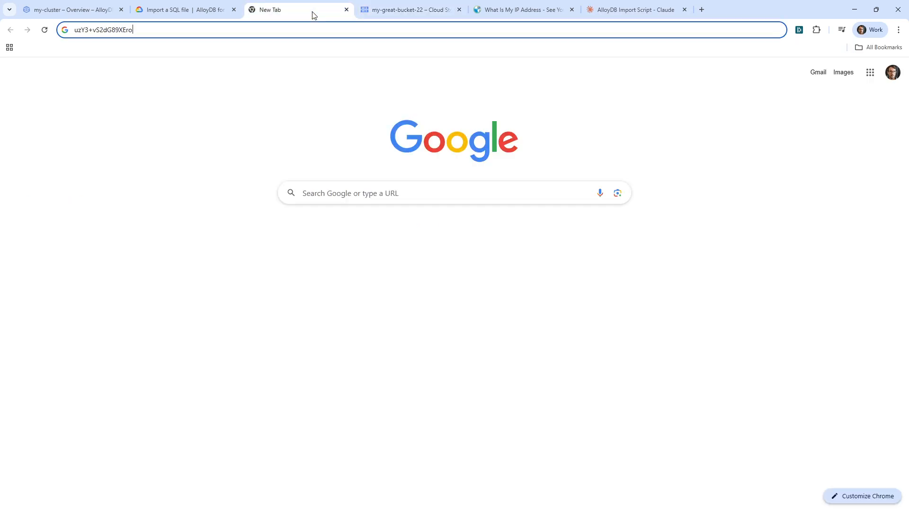
{"action": "left_click", "coordinate": [528, 12]}
{"action": "left_click", "coordinate": [496, 31]}
{"action": "type", "text": "alloydb"}
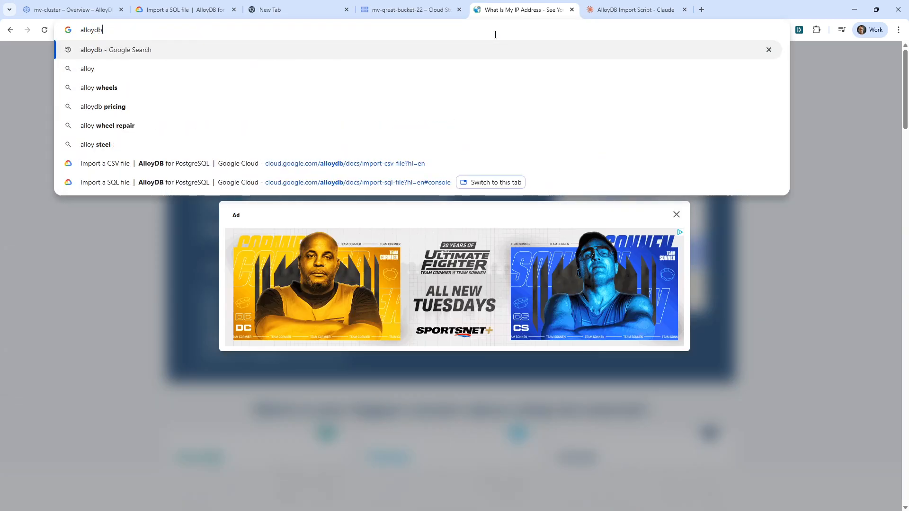
{"action": "type", "text": " sql import"}
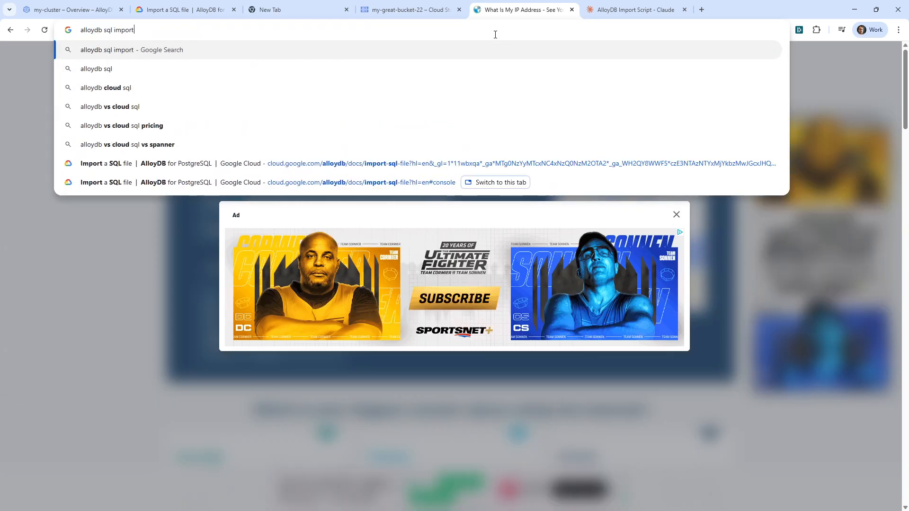
{"action": "type", "text": " example"}
{"action": "key", "text": "Return"}
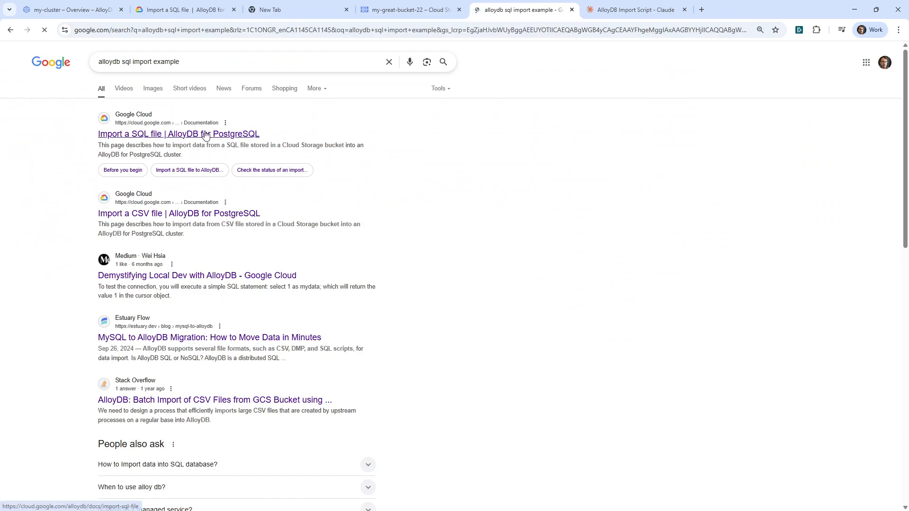
{"action": "left_click", "coordinate": [206, 135]}
{"action": "scroll", "coordinate": [381, 360], "scroll_direction": "down", "scroll_amount": 4}
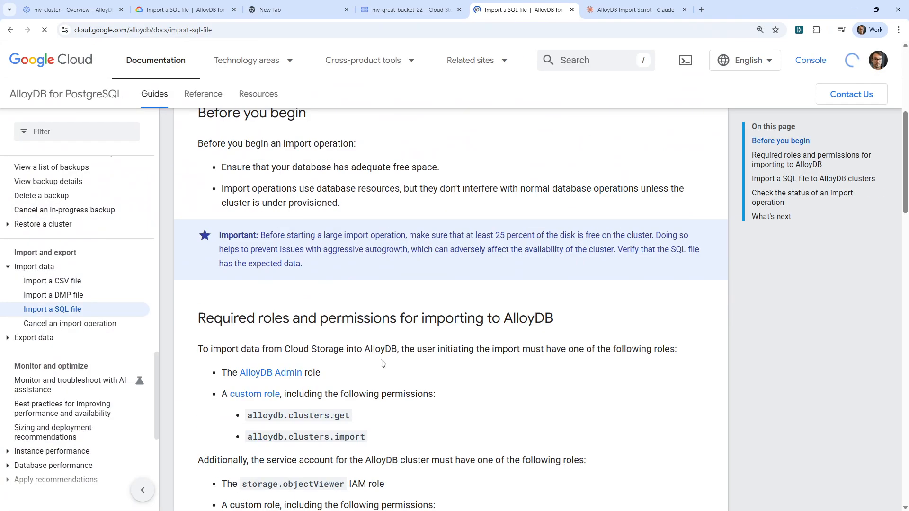
{"action": "scroll", "coordinate": [383, 364], "scroll_direction": "down", "scroll_amount": 3}
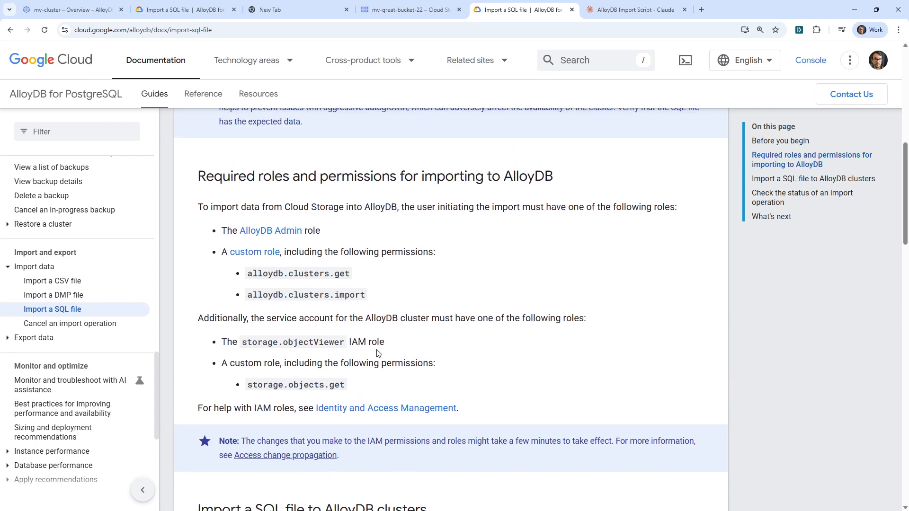
Read the Import a CSV file guide, covering its notes, required roles, import steps, placeholder replacements and CSV format customization.
{"action": "left_click", "coordinate": [56, 281]}
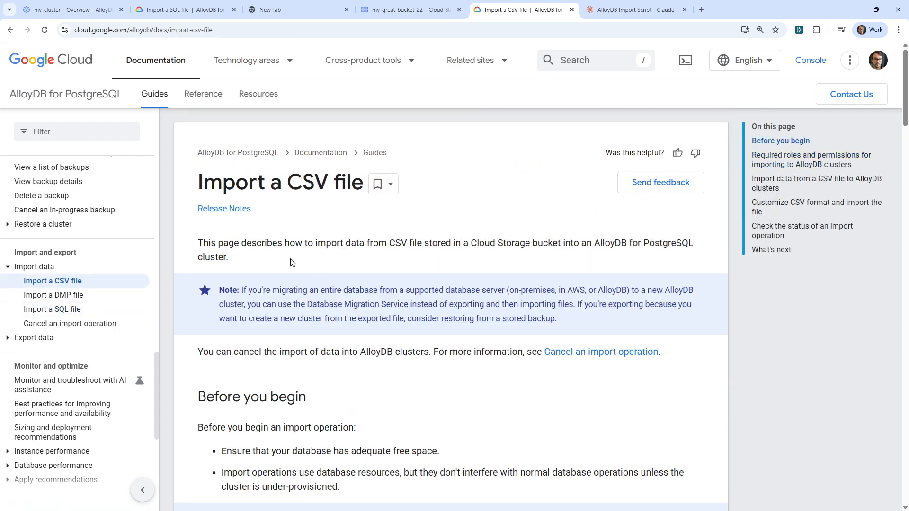
{"action": "left_click_drag", "start_coordinate": [310, 292], "coordinate": [541, 292]}
{"action": "scroll", "coordinate": [295, 212], "scroll_direction": "down", "scroll_amount": 6}
{"action": "scroll", "coordinate": [295, 213], "scroll_direction": "down", "scroll_amount": 2}
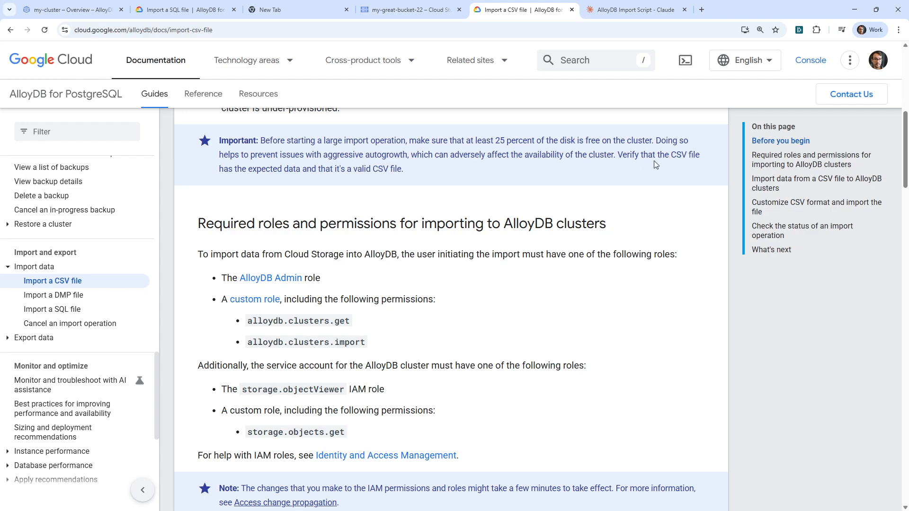
{"action": "scroll", "coordinate": [324, 440], "scroll_direction": "down", "scroll_amount": 15}
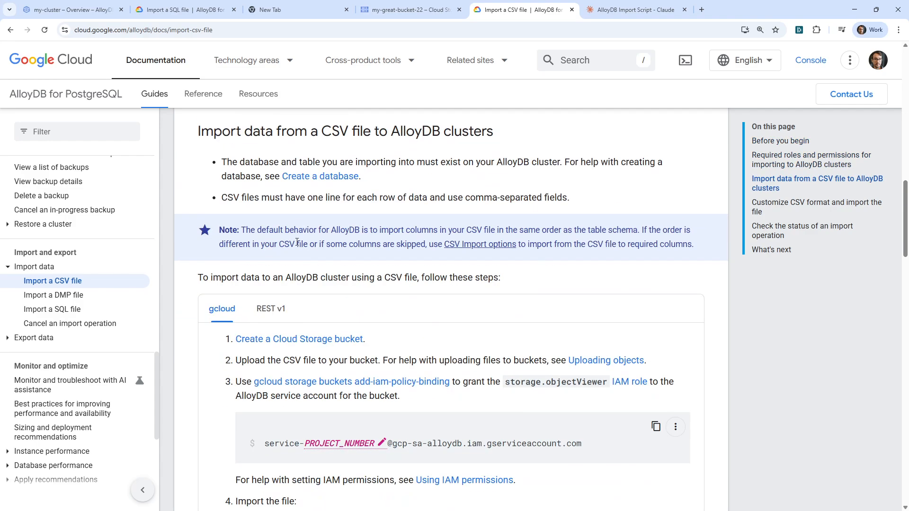
{"action": "scroll", "coordinate": [300, 244], "scroll_direction": "down", "scroll_amount": 5}
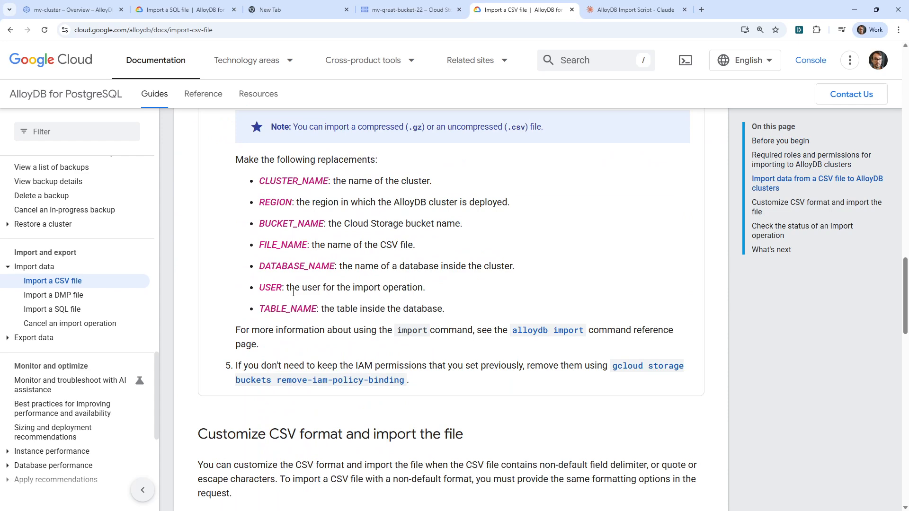
{"action": "left_click_drag", "start_coordinate": [276, 306], "coordinate": [458, 309]}
{"action": "scroll", "coordinate": [457, 313], "scroll_direction": "down", "scroll_amount": 8}
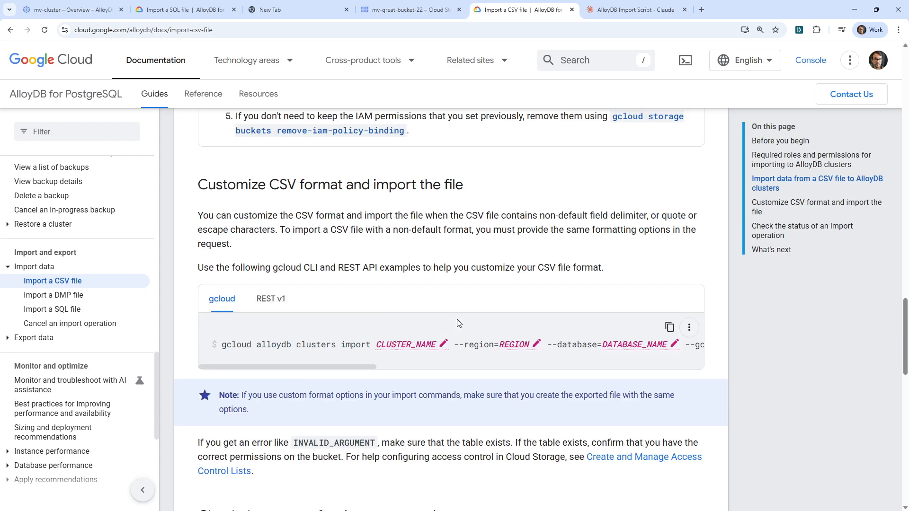
Check the mock data SQL script in the Claude chat and return to the my-cluster overview.
{"action": "left_click", "coordinate": [612, 10]}
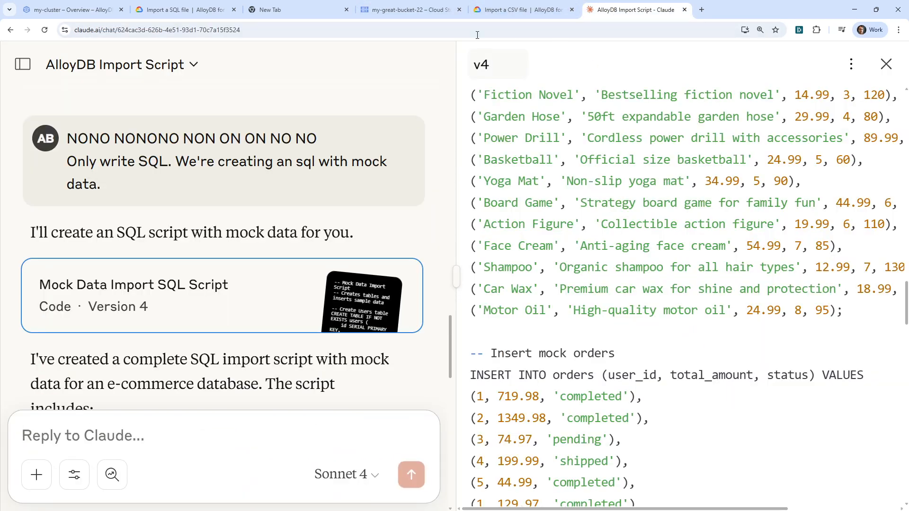
{"action": "left_click", "coordinate": [417, 13]}
{"action": "left_click", "coordinate": [286, 13]}
{"action": "left_click", "coordinate": [199, 11]}
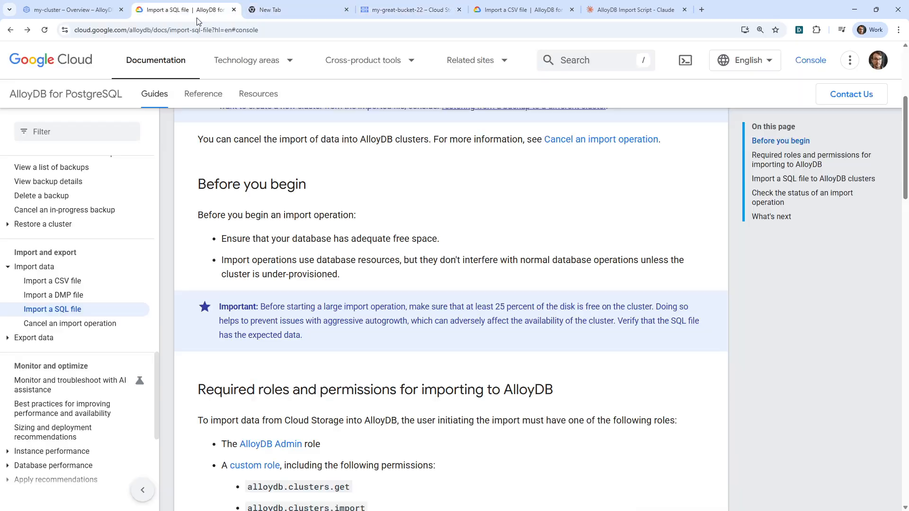
{"action": "left_click", "coordinate": [80, 13]}
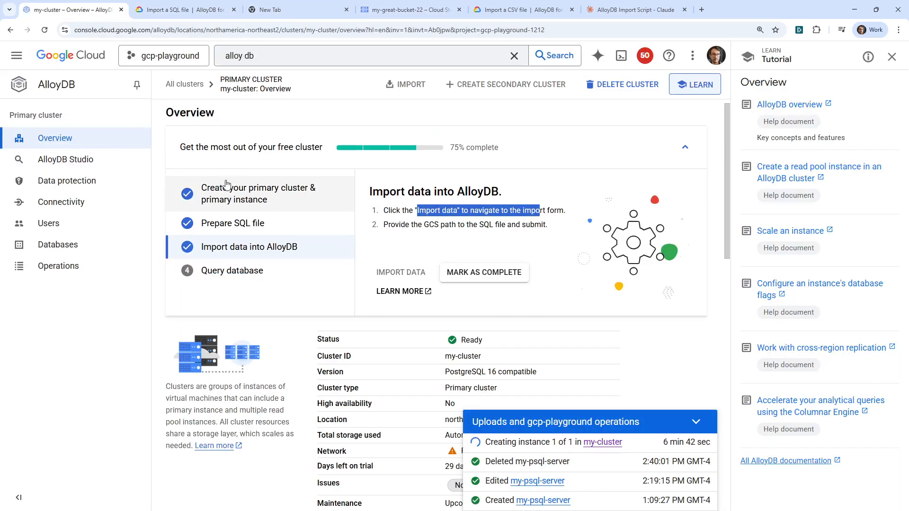
{"action": "left_click", "coordinate": [315, 115]}
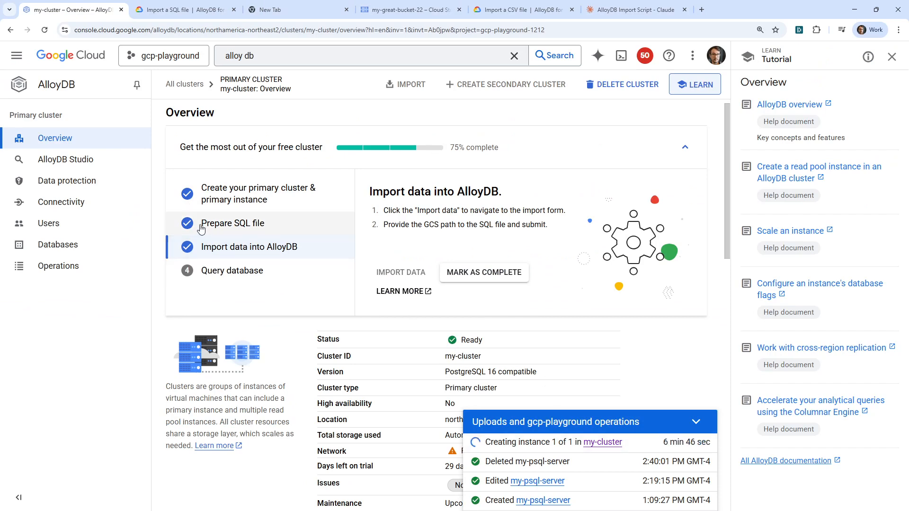
{"action": "left_click", "coordinate": [71, 161]}
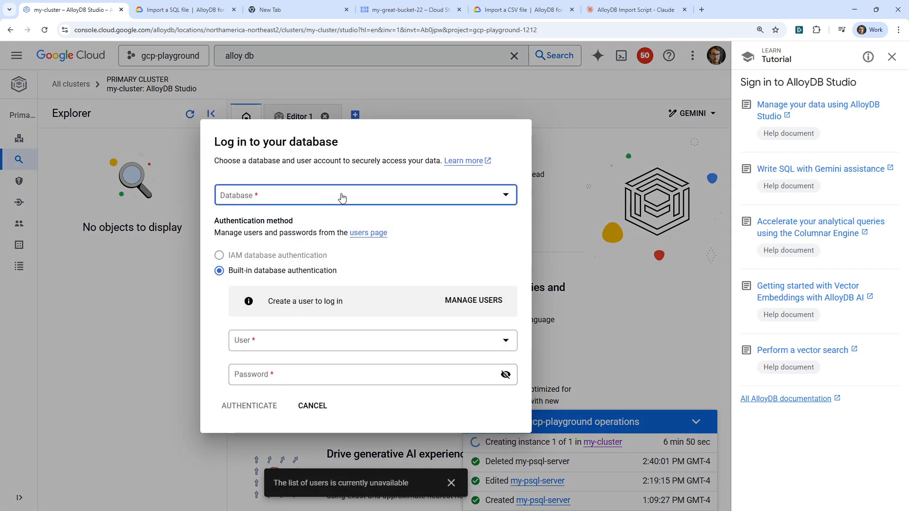
{"action": "left_click", "coordinate": [342, 197]}
{"action": "left_click", "coordinate": [417, 170]}
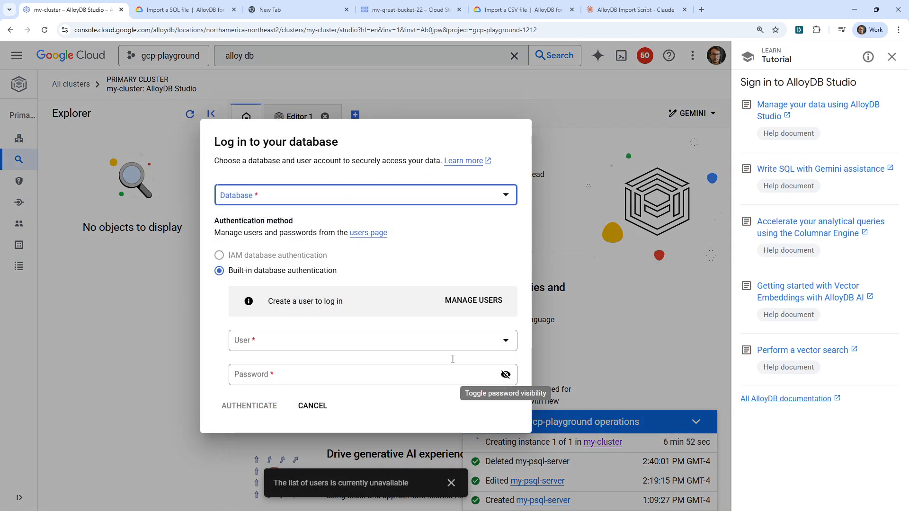
{"action": "left_click", "coordinate": [312, 407]}
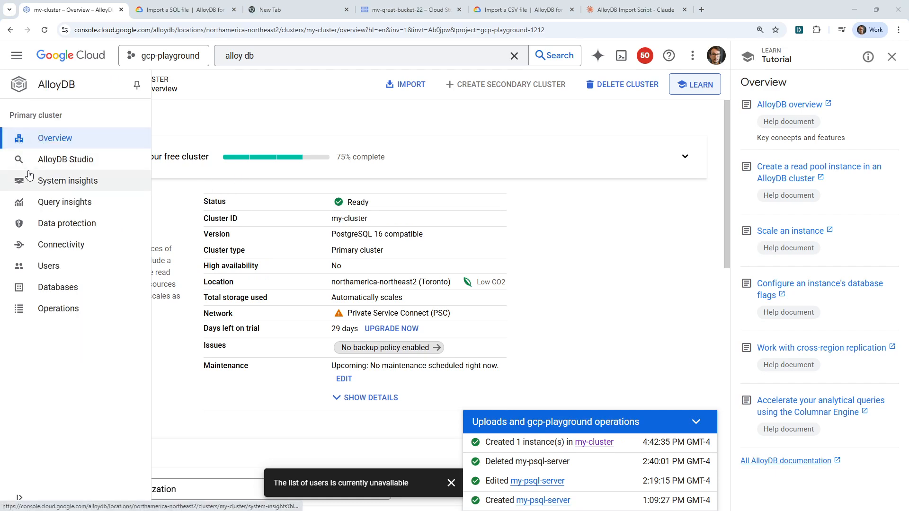
Start the AlloyDB Studio database login with the postgres database, built-in database authentication and the postgres user.
{"action": "left_click", "coordinate": [57, 160]}
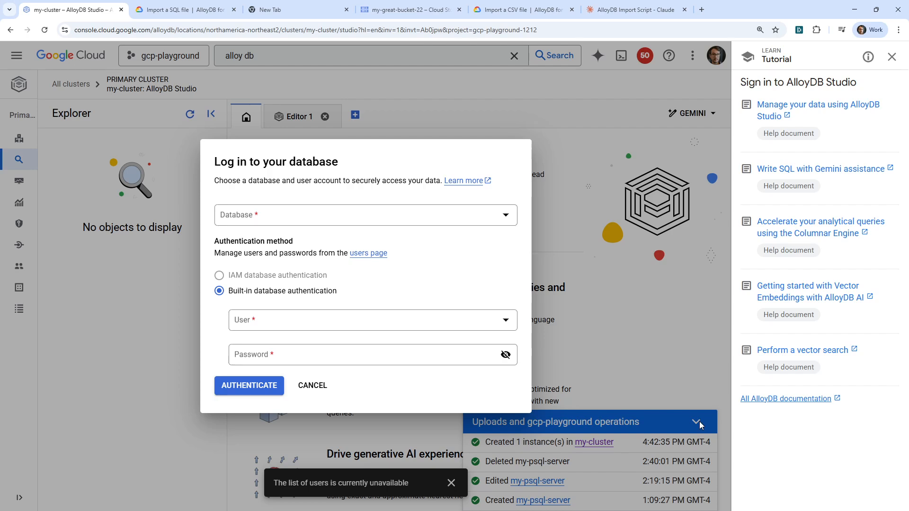
{"action": "left_click", "coordinate": [314, 215]}
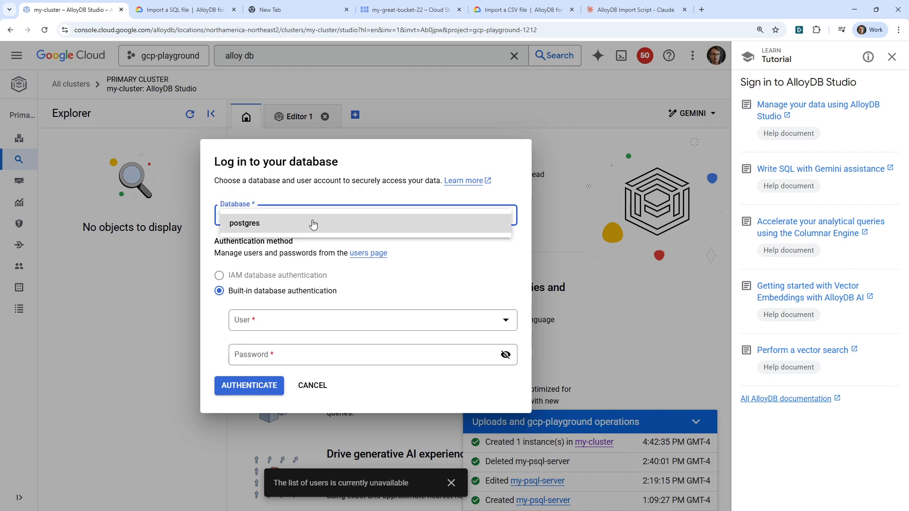
{"action": "left_click", "coordinate": [311, 222]}
{"action": "left_click", "coordinate": [415, 292]}
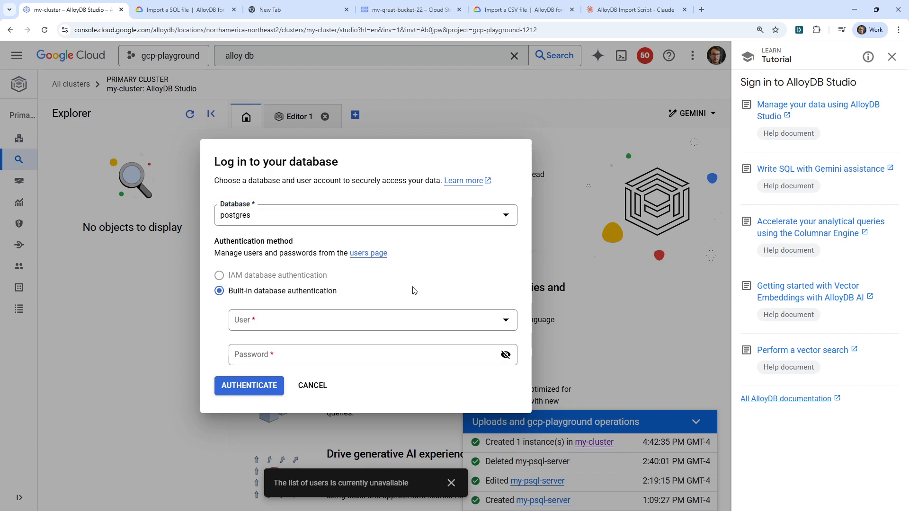
{"action": "left_click", "coordinate": [311, 327]}
{"action": "left_click", "coordinate": [307, 329]}
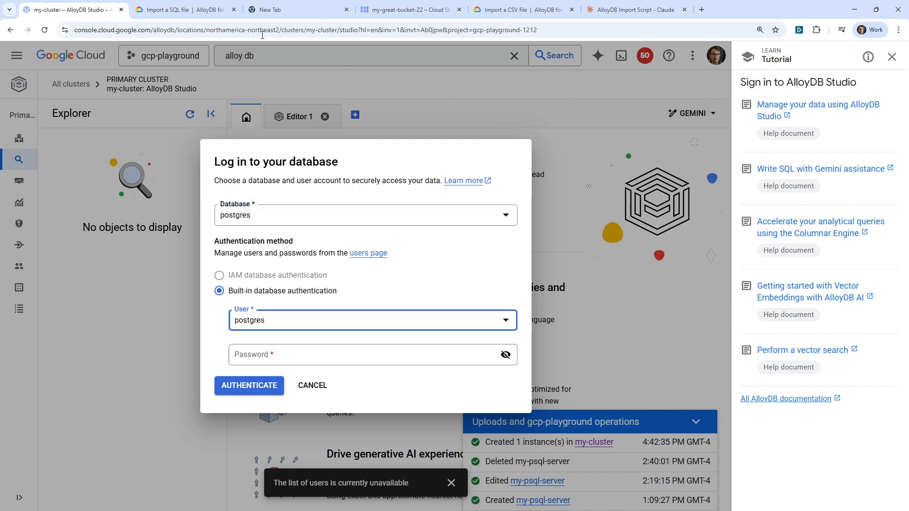
Copy the saved database password from the blank browser tab, enter it in the login's password field and authenticate.
{"action": "left_click", "coordinate": [405, 14]}
{"action": "left_click", "coordinate": [265, 10]}
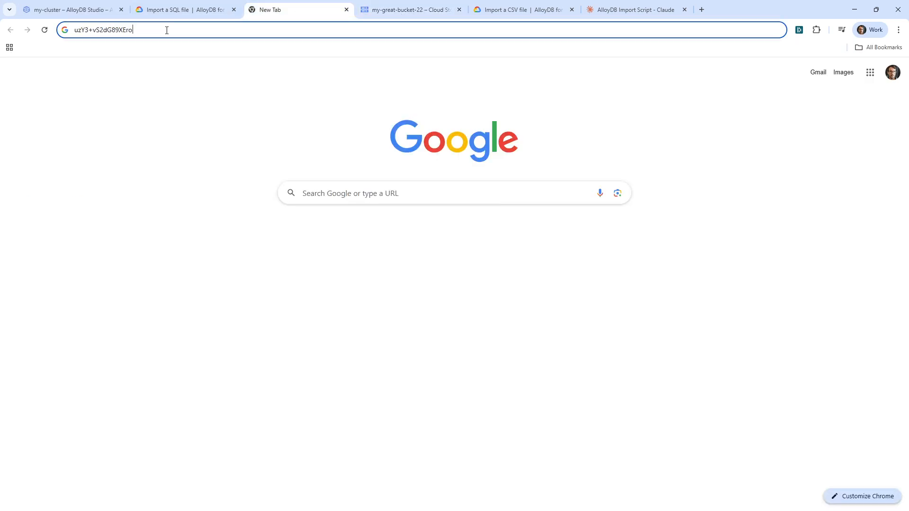
{"action": "left_click_drag", "start_coordinate": [167, 31], "coordinate": [69, 25]}
{"action": "left_click", "coordinate": [69, 9]}
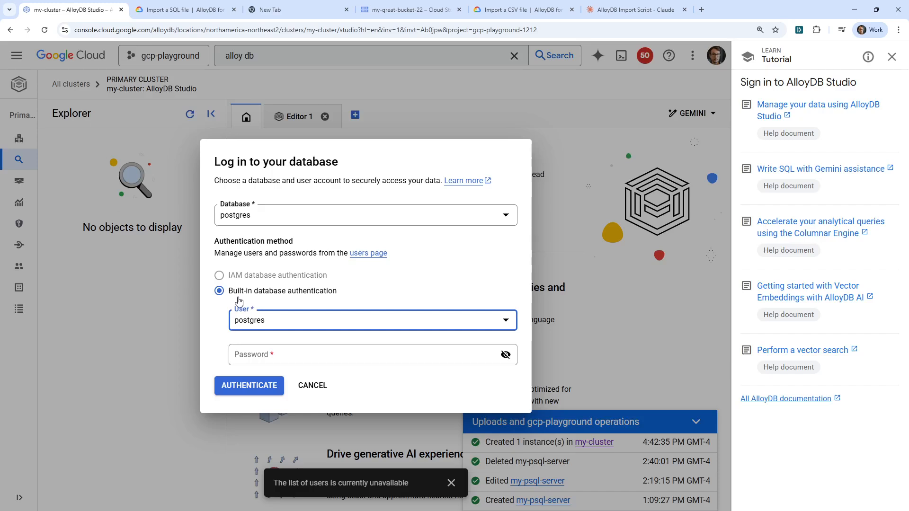
{"action": "left_click", "coordinate": [284, 355]}
{"action": "key", "text": "ctrl+v"}
{"action": "left_click", "coordinate": [249, 386]}
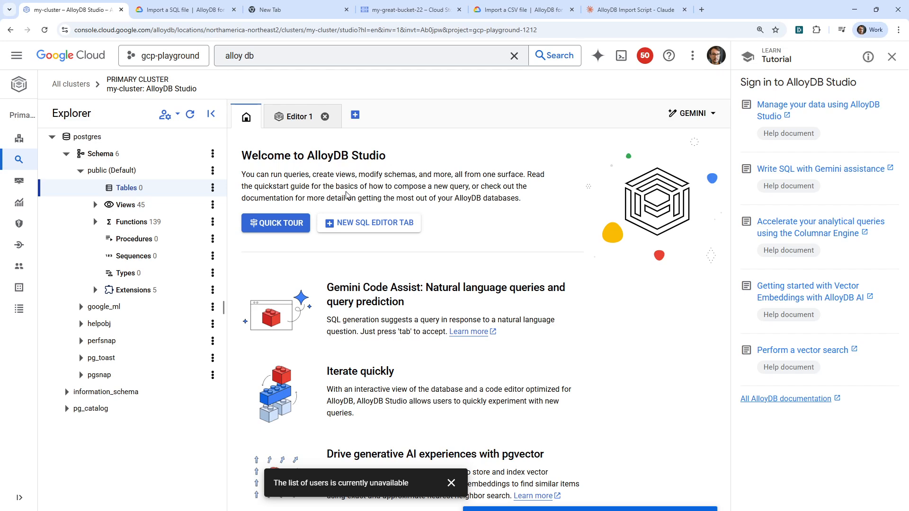
Open a new SQL editor in AlloyDB Studio and copy the CREATE TABLE statements from Claude's mock data script.
{"action": "left_click", "coordinate": [356, 225]}
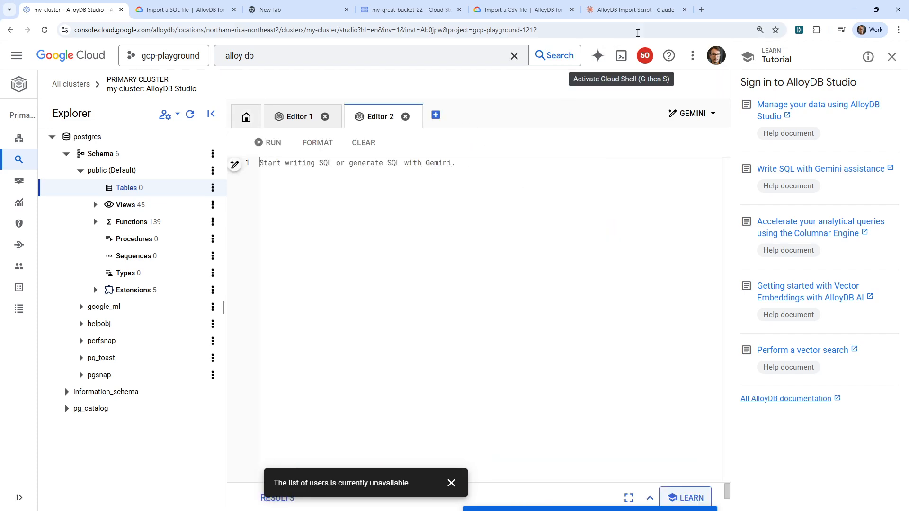
{"action": "left_click", "coordinate": [634, 10]}
{"action": "scroll", "coordinate": [656, 239], "scroll_direction": "up", "scroll_amount": 15}
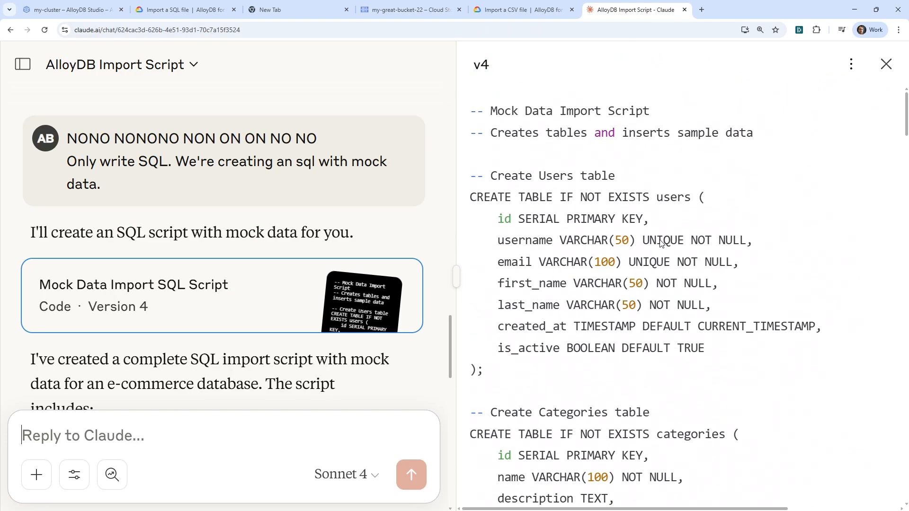
{"action": "scroll", "coordinate": [662, 243], "scroll_direction": "down", "scroll_amount": 15}
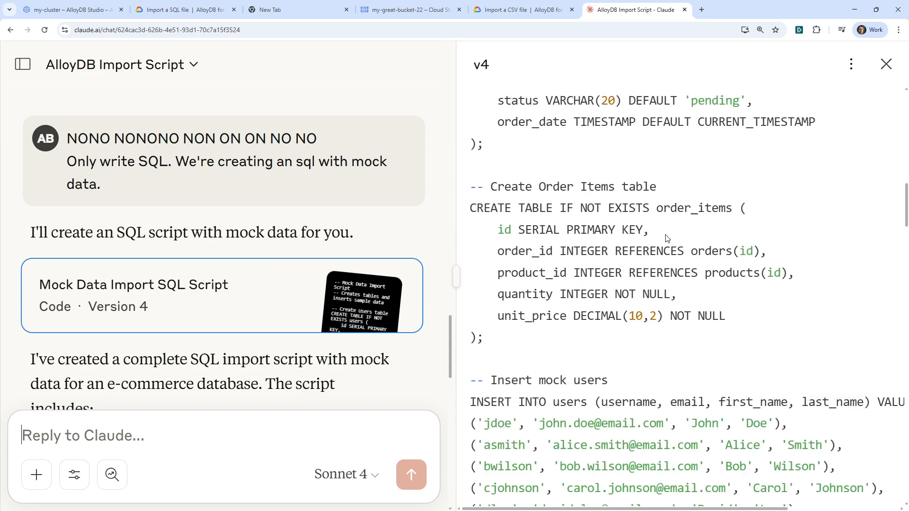
{"action": "left_click_drag", "start_coordinate": [549, 287], "coordinate": [467, 142]}
Paste the CREATE TABLE statements into Editor 2 of AlloyDB Studio, run them, and expand the public schema's Tables list.
{"action": "left_click", "coordinate": [411, 9]}
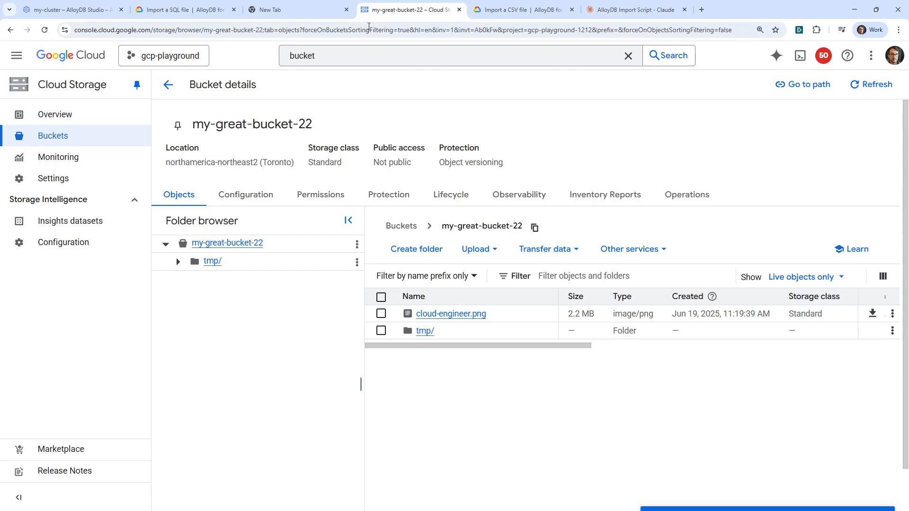
{"action": "left_click", "coordinate": [308, 10]}
{"action": "left_click", "coordinate": [184, 9]}
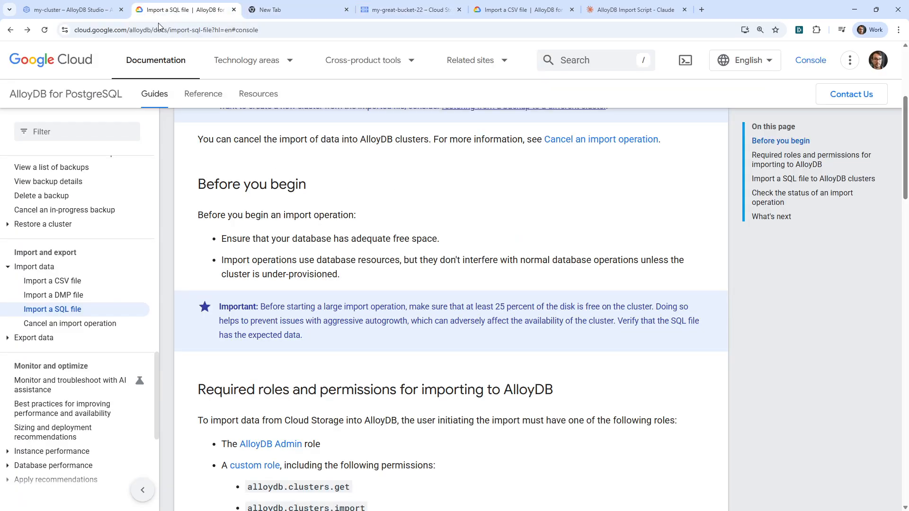
{"action": "left_click", "coordinate": [83, 9]}
{"action": "left_click", "coordinate": [362, 223]}
{"action": "key", "text": "ctrl+v"}
{"action": "key", "text": "ctrl+Return"}
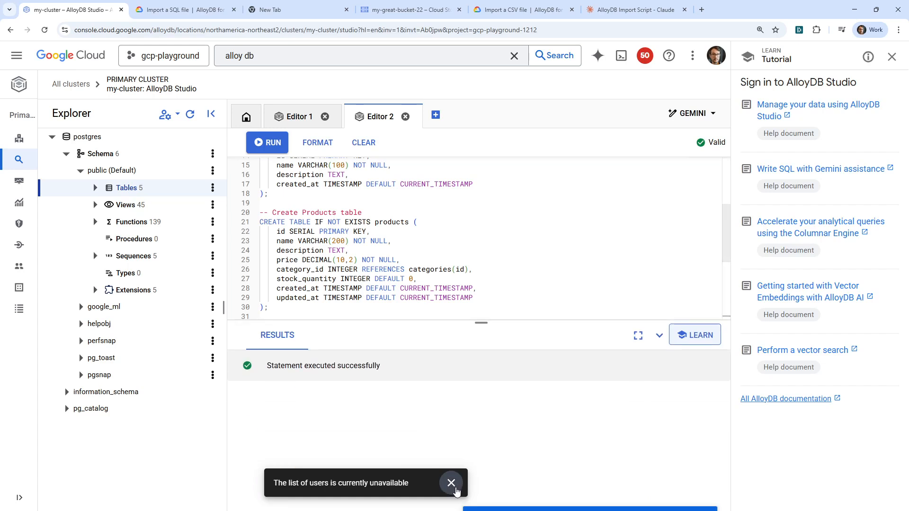
{"action": "left_click", "coordinate": [96, 188]}
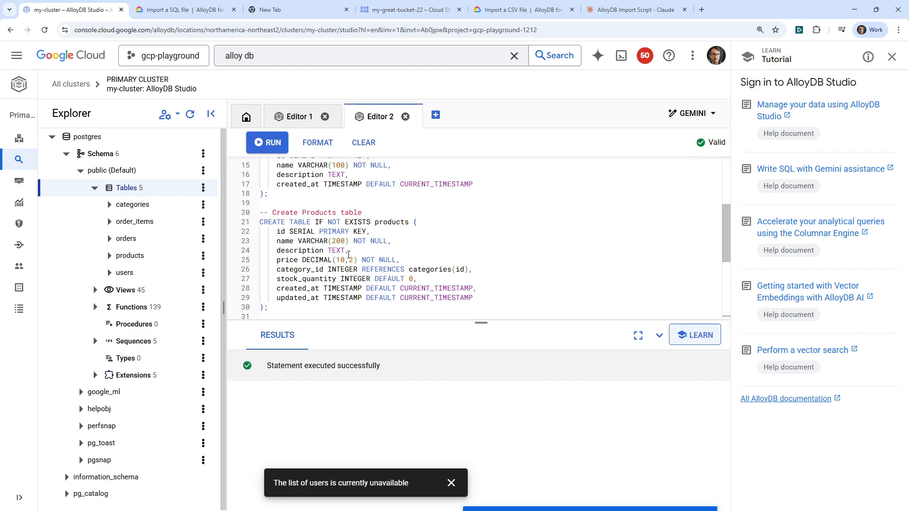
Open my-cluster's overview page and start a data import from Cloud Storage, reviewing the SQL file format option.
{"action": "scroll", "coordinate": [364, 248], "scroll_direction": "up", "scroll_amount": 3}
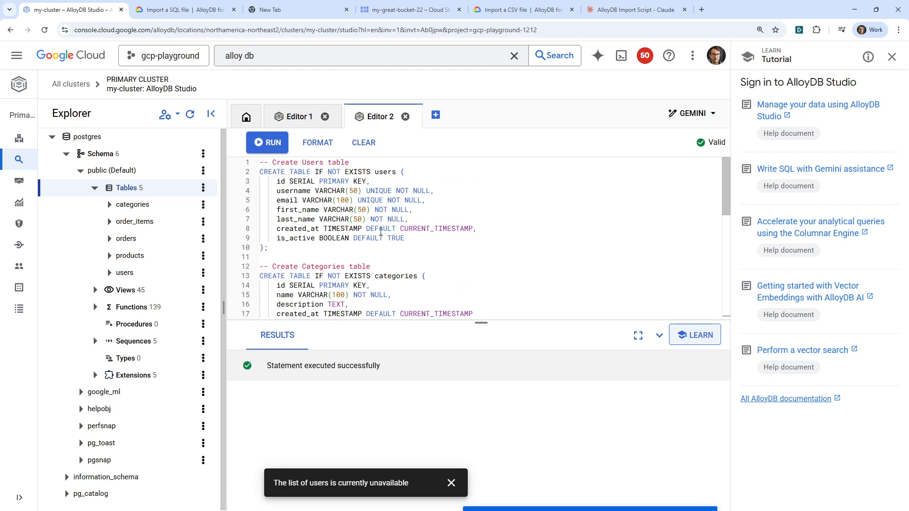
{"action": "left_click", "coordinate": [381, 232]}
{"action": "scroll", "coordinate": [379, 199], "scroll_direction": "down", "scroll_amount": 3}
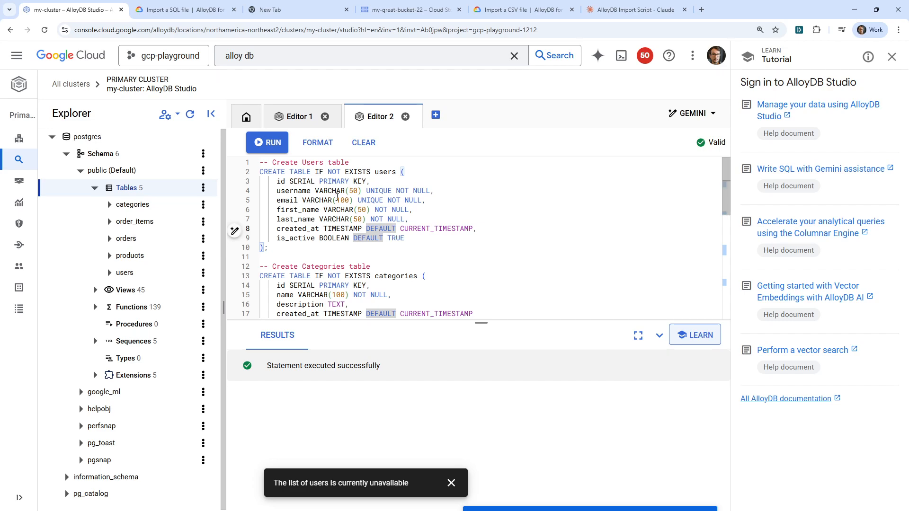
{"action": "mouse_move", "coordinate": [21, 142]}
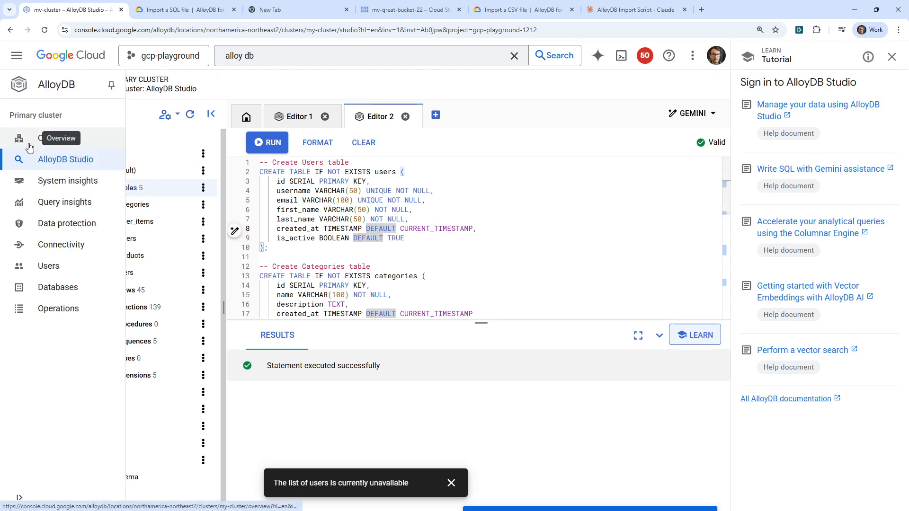
{"action": "left_click", "coordinate": [53, 147]}
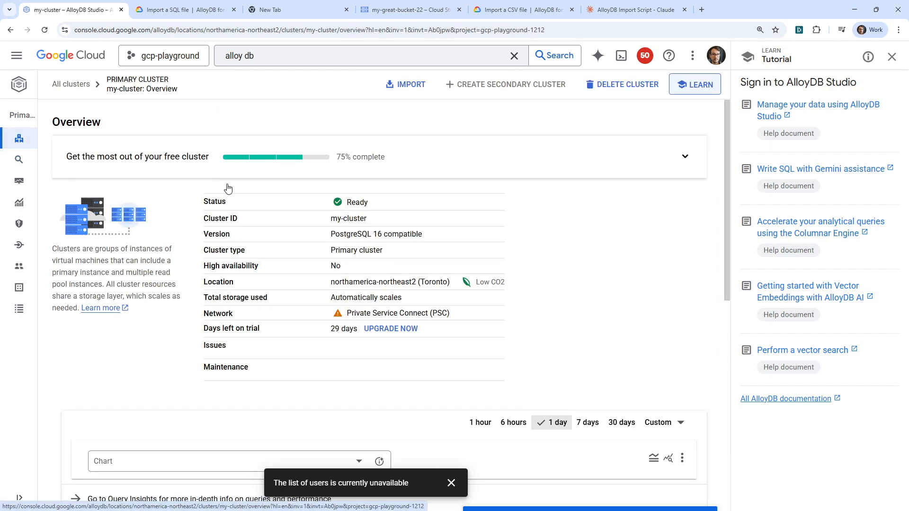
{"action": "left_click", "coordinate": [400, 85]}
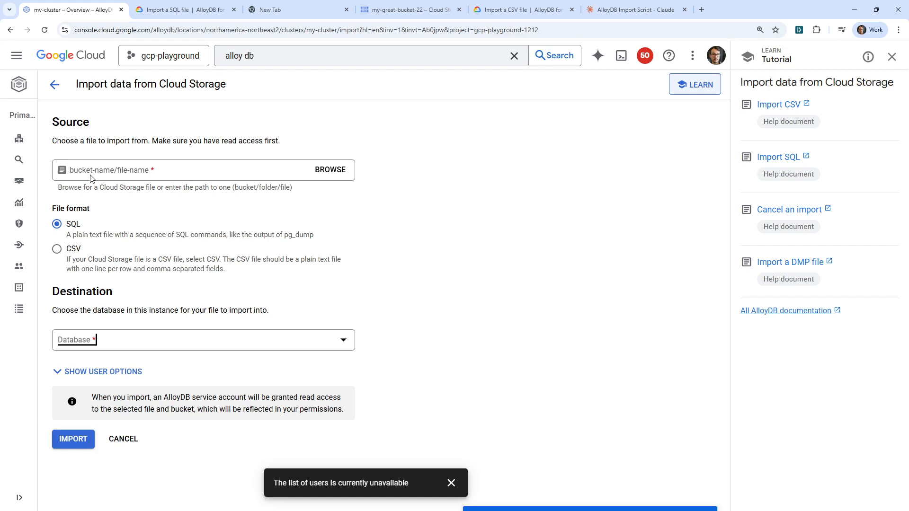
{"action": "left_click_drag", "start_coordinate": [84, 235], "coordinate": [304, 231]}
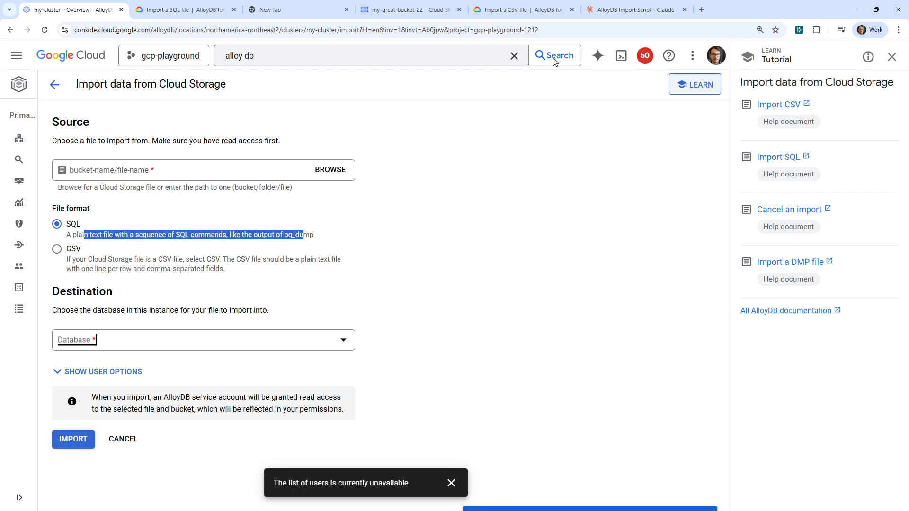
{"action": "left_click", "coordinate": [523, 10]}
{"action": "left_click", "coordinate": [416, 11]}
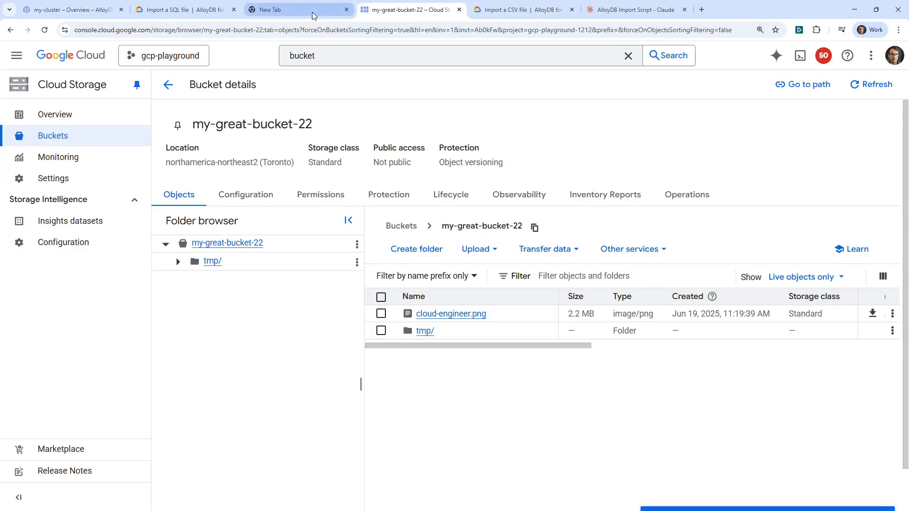
{"action": "left_click", "coordinate": [312, 12]}
{"action": "left_click", "coordinate": [219, 14]}
{"action": "left_click", "coordinate": [86, 9]}
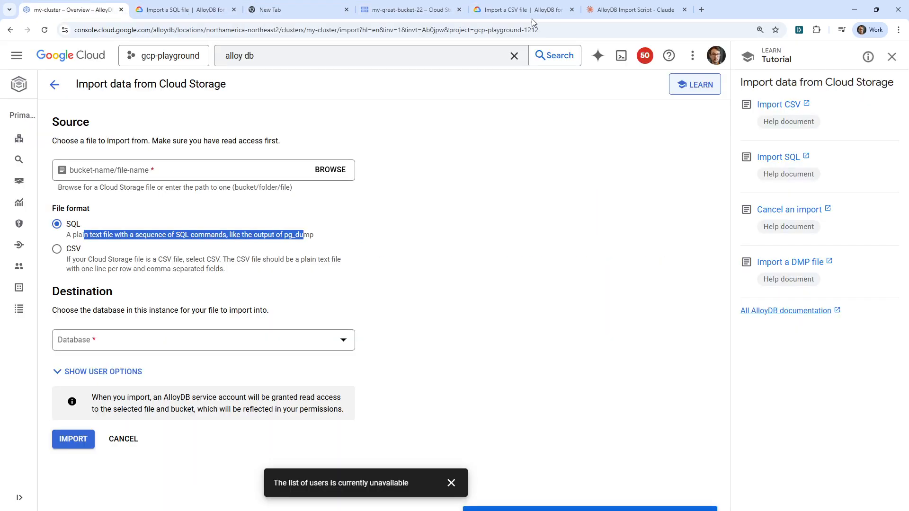
In Claude's mock data script, copy all the INSERT statements, from the mock users through the mock order items.
{"action": "left_click", "coordinate": [619, 10]}
{"action": "scroll", "coordinate": [608, 300], "scroll_direction": "down", "scroll_amount": 20}
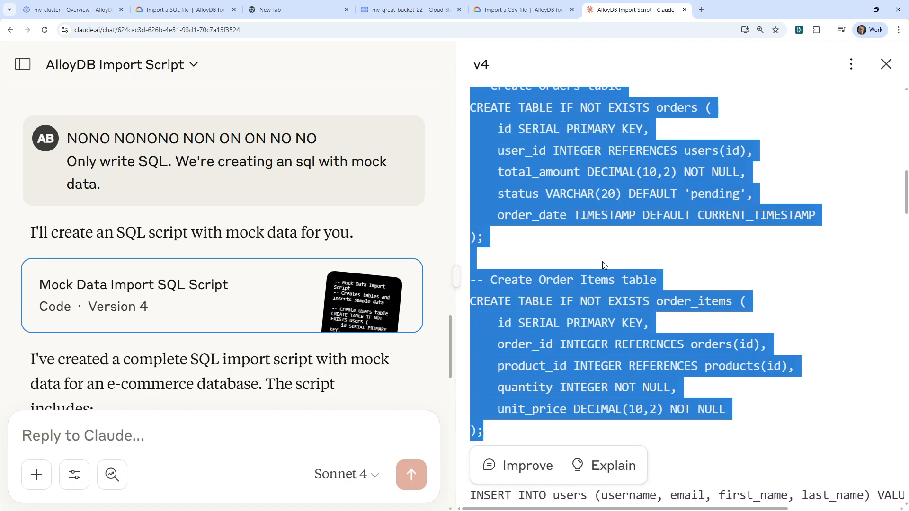
{"action": "scroll", "coordinate": [488, 230], "scroll_direction": "down", "scroll_amount": 20}
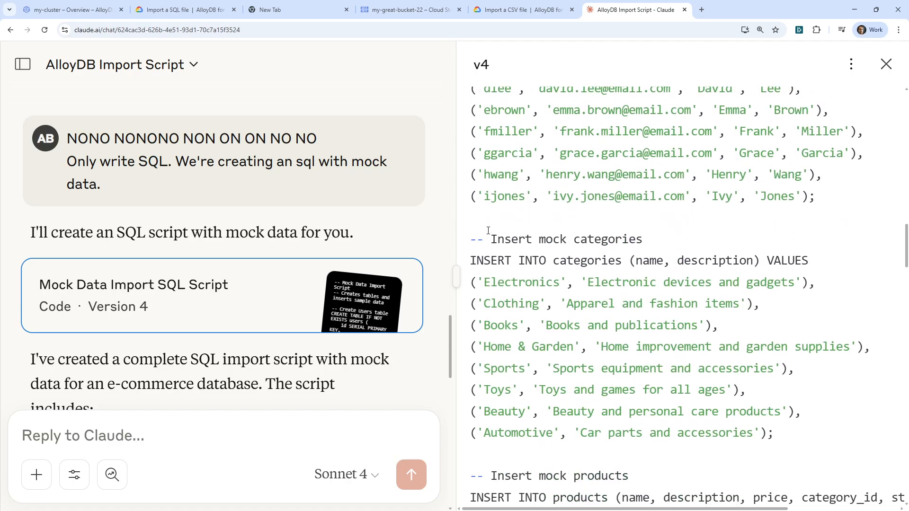
{"action": "scroll", "coordinate": [504, 245], "scroll_direction": "down", "scroll_amount": 20}
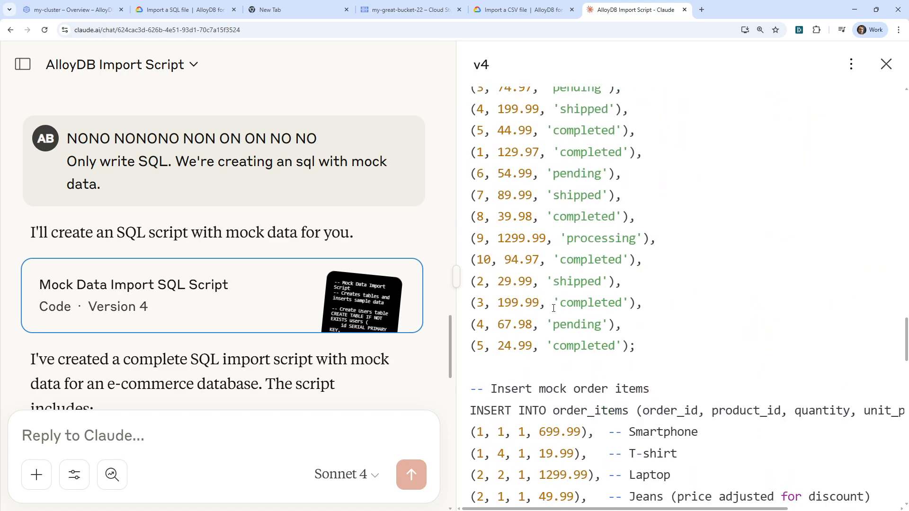
{"action": "scroll", "coordinate": [550, 303], "scroll_direction": "up", "scroll_amount": 1}
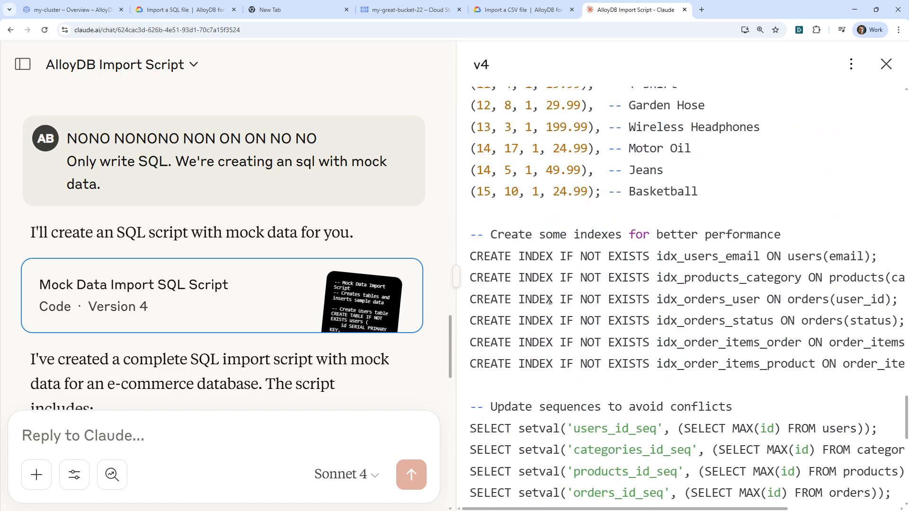
{"action": "scroll", "coordinate": [549, 301], "scroll_direction": "up", "scroll_amount": 5}
{"action": "left_click_drag", "start_coordinate": [716, 336], "coordinate": [465, 364]}
{"action": "scroll", "coordinate": [678, 212], "scroll_direction": "up", "scroll_amount": 15}
{"action": "scroll", "coordinate": [605, 216], "scroll_direction": "up", "scroll_amount": 2}
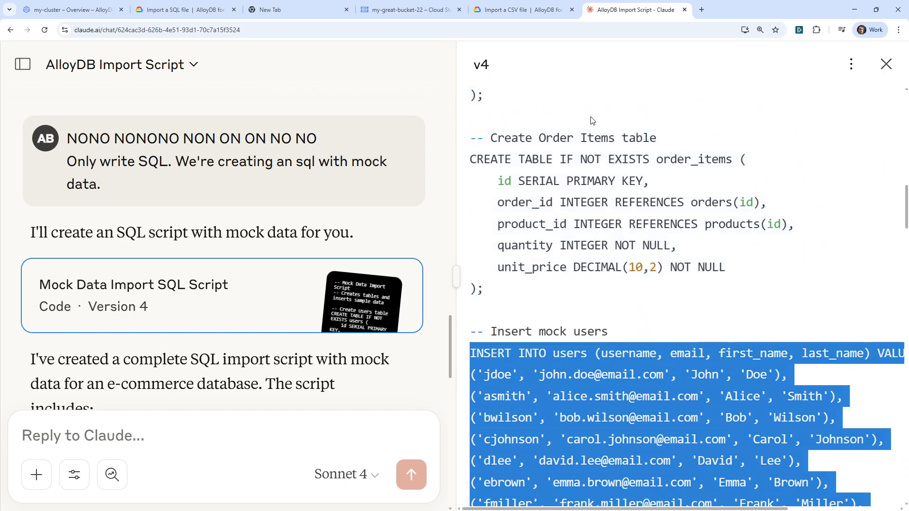
Switch to VS Code and paste the INSERT statements into a new untitled file.
{"action": "key", "text": "alt+Tab"}
{"action": "key", "text": "alt+Tab"}
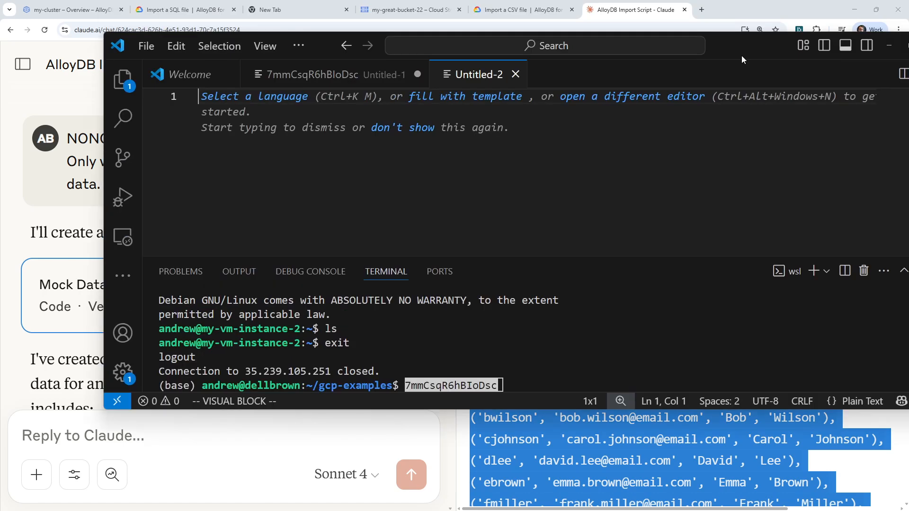
{"action": "left_click_drag", "start_coordinate": [572, 300], "coordinate": [396, 182]}
{"action": "right_click", "coordinate": [378, 180]}
{"action": "left_click", "coordinate": [414, 287]}
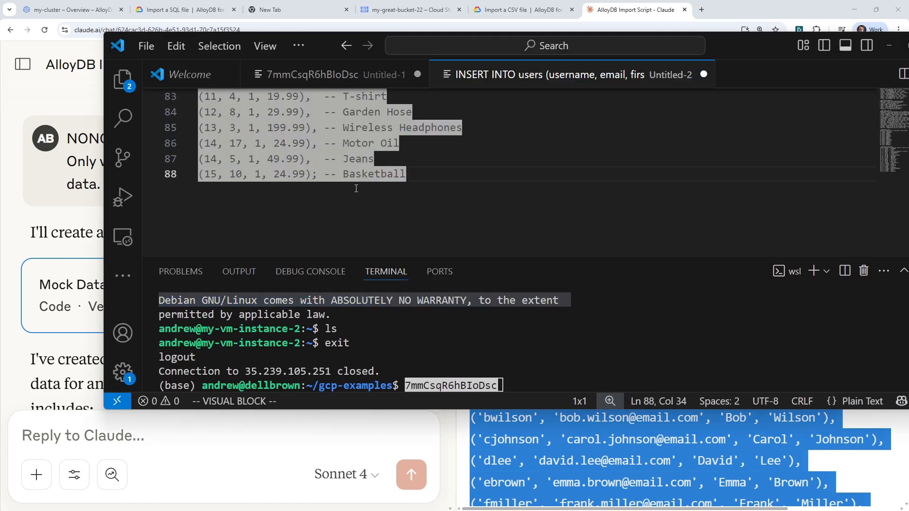
{"action": "scroll", "coordinate": [284, 180], "scroll_direction": "up", "scroll_amount": 12}
Save the file with the INSERT statements to the Desktop as import.sql.
{"action": "left_click", "coordinate": [146, 46]}
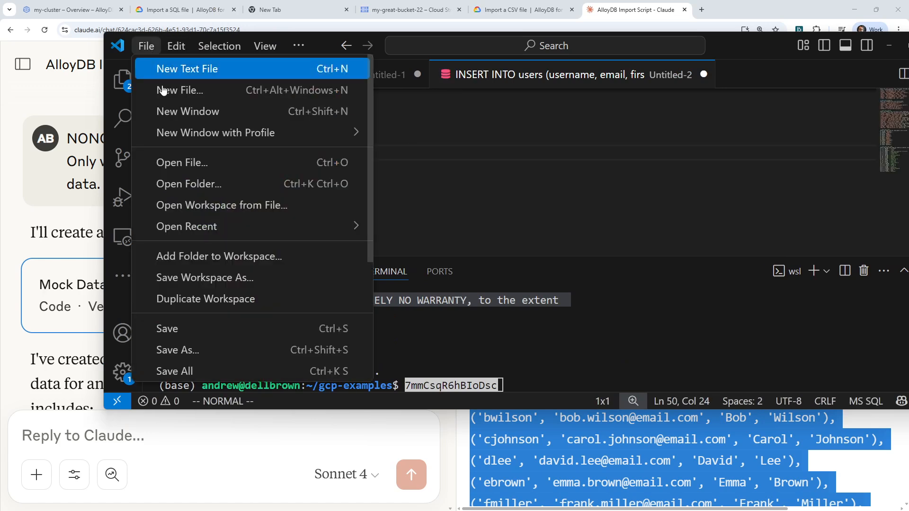
{"action": "left_click", "coordinate": [151, 327]}
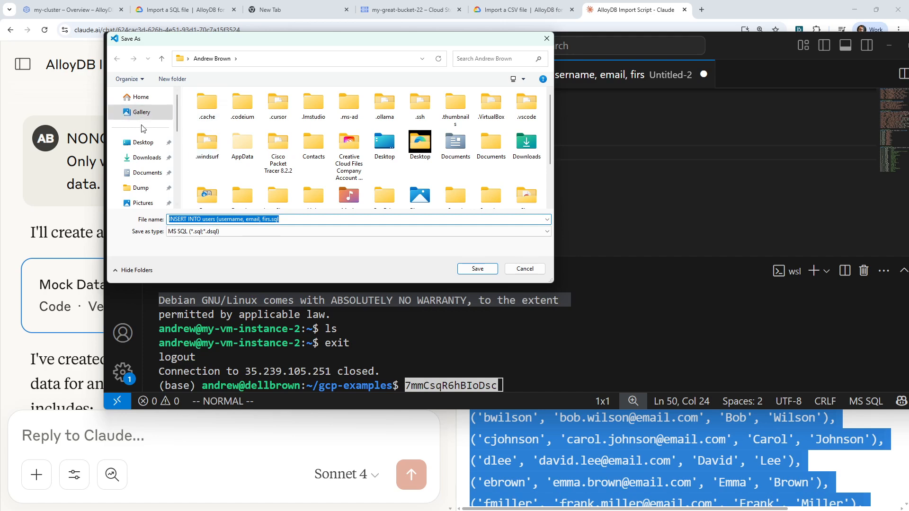
{"action": "left_click", "coordinate": [142, 142]}
{"action": "left_click", "coordinate": [326, 217]}
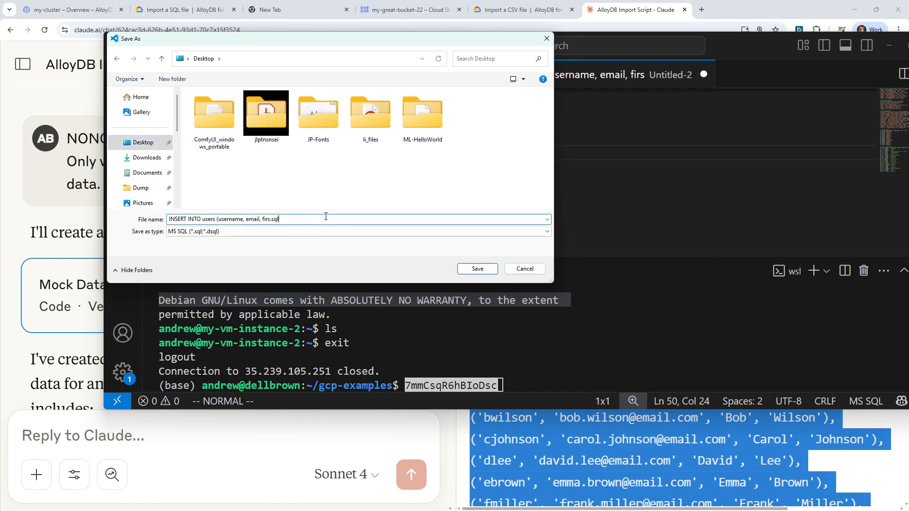
{"action": "key", "text": "ctrl+a"}
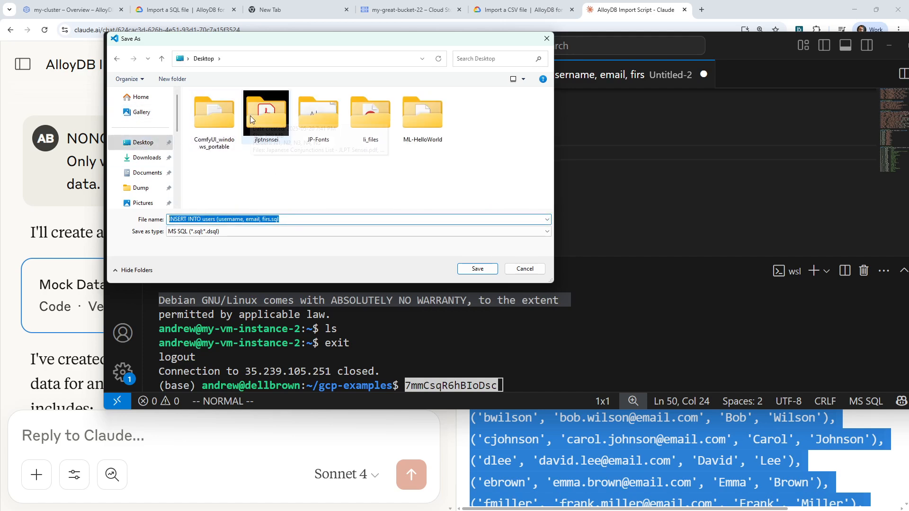
{"action": "type", "text": "import.sql"}
{"action": "key", "text": "Return"}
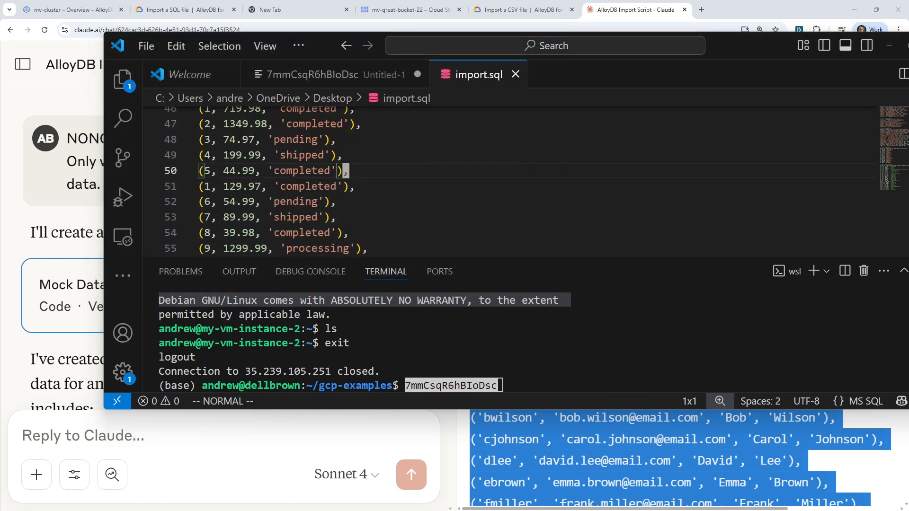
Switch to the browser, upload import.sql from the Desktop to my-great-bucket-22 in Cloud Storage and open its object details.
{"action": "key", "text": "alt+Tab"}
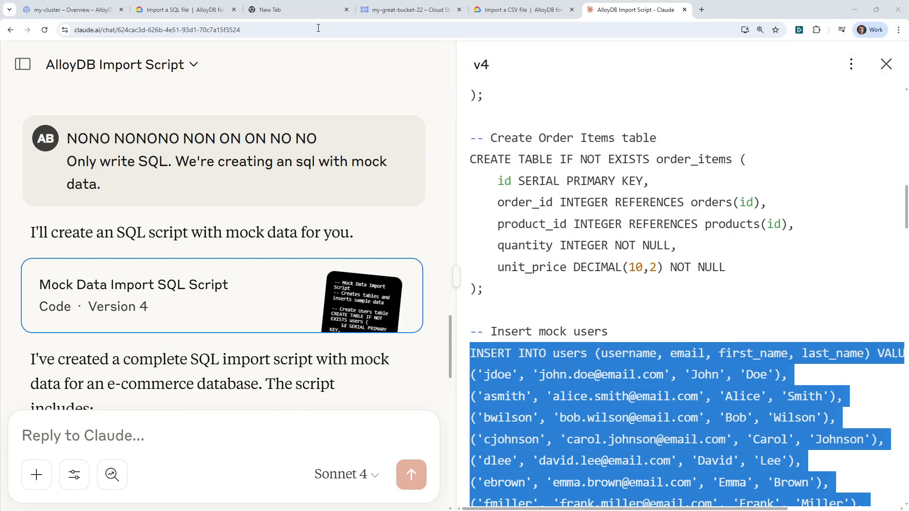
{"action": "left_click", "coordinate": [407, 9]}
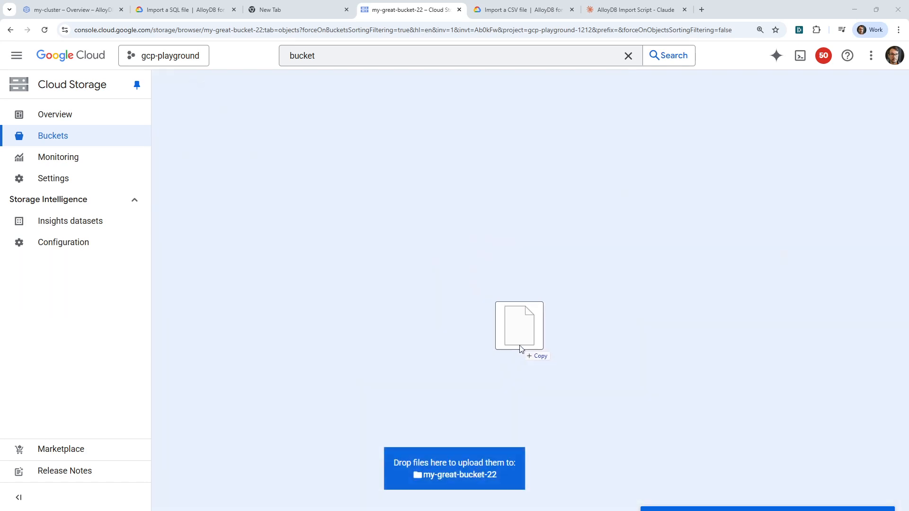
{"action": "left_click_drag", "start_coordinate": [517, 324], "coordinate": [535, 327]}
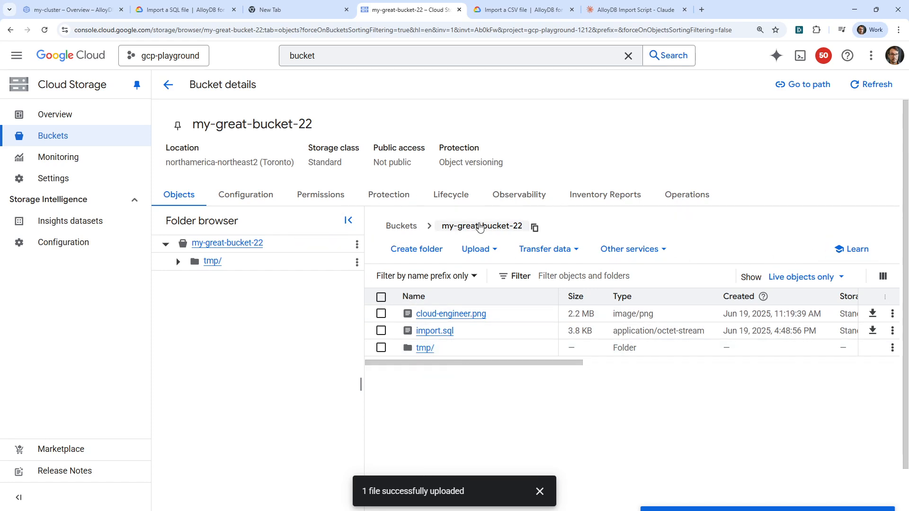
{"action": "left_click", "coordinate": [432, 332]}
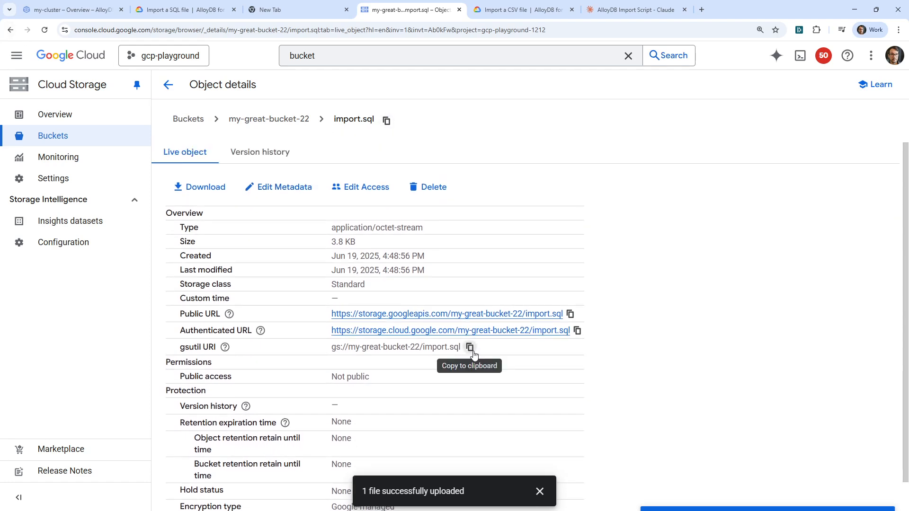
Return to my-cluster's Cloud Storage import form and choose import.sql from my-great-bucket-22 as the source file.
{"action": "left_click", "coordinate": [308, 9]}
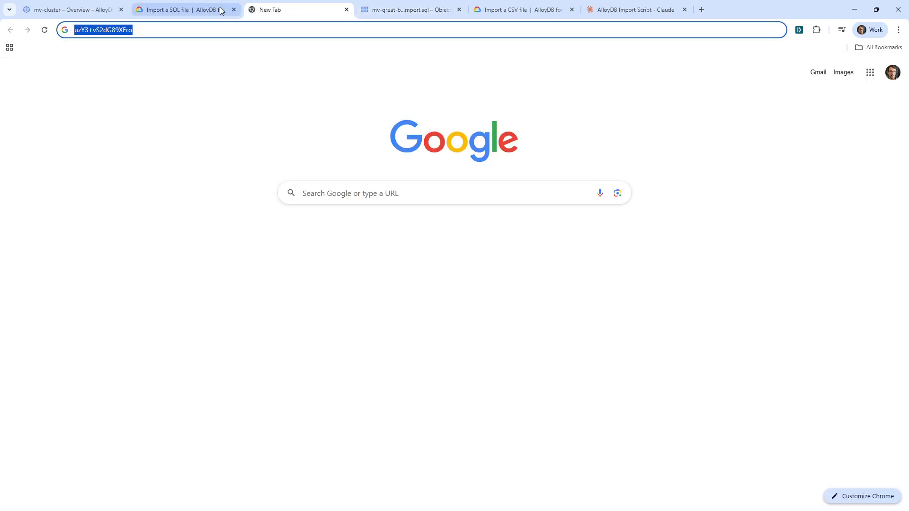
{"action": "left_click", "coordinate": [179, 14]}
{"action": "left_click", "coordinate": [104, 14]}
{"action": "left_click", "coordinate": [285, 11]}
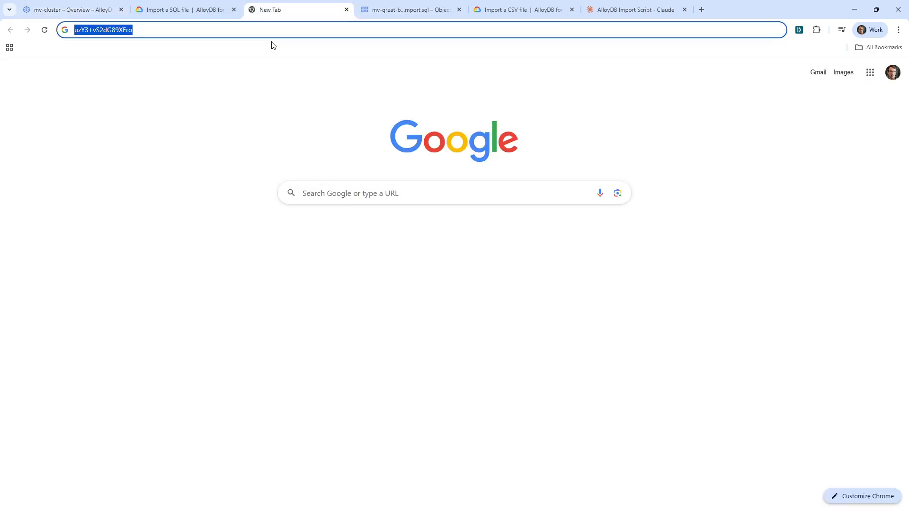
{"action": "left_click", "coordinate": [71, 10]}
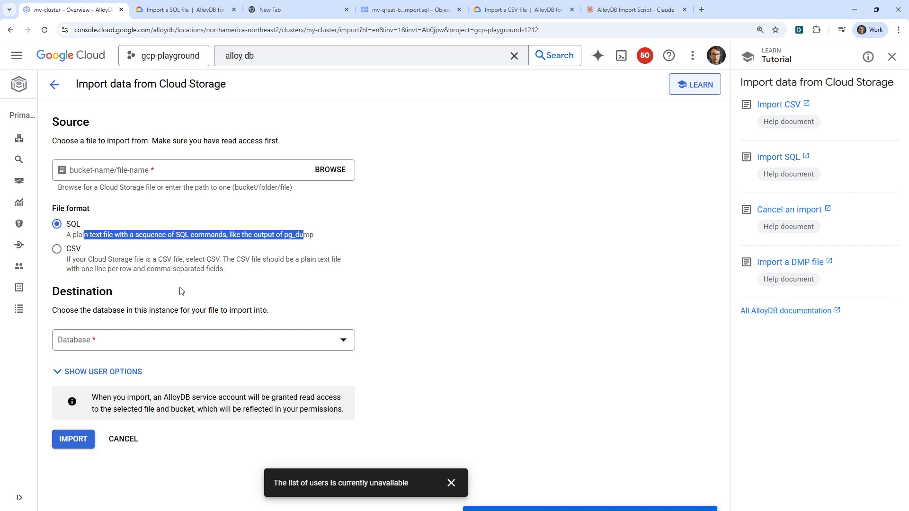
{"action": "left_click", "coordinate": [174, 174]}
{"action": "left_click", "coordinate": [330, 170]}
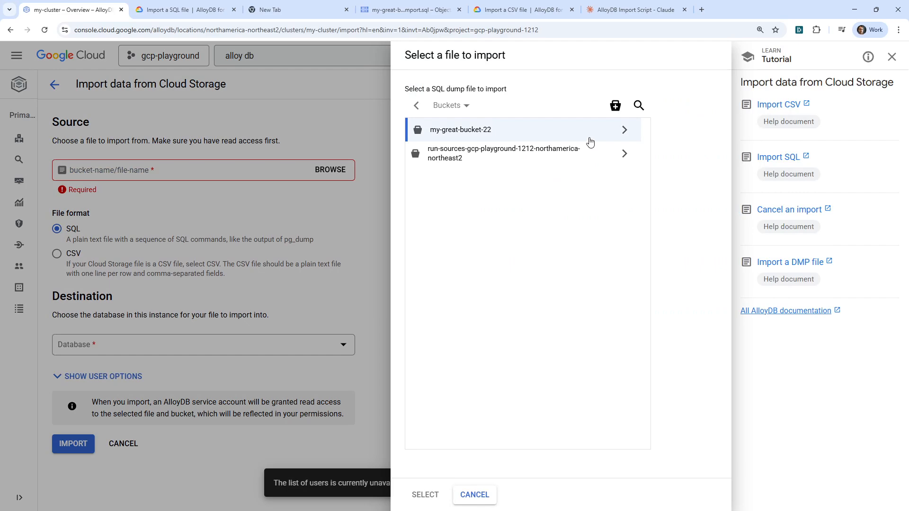
{"action": "left_click", "coordinate": [590, 142]}
{"action": "left_click", "coordinate": [475, 154]}
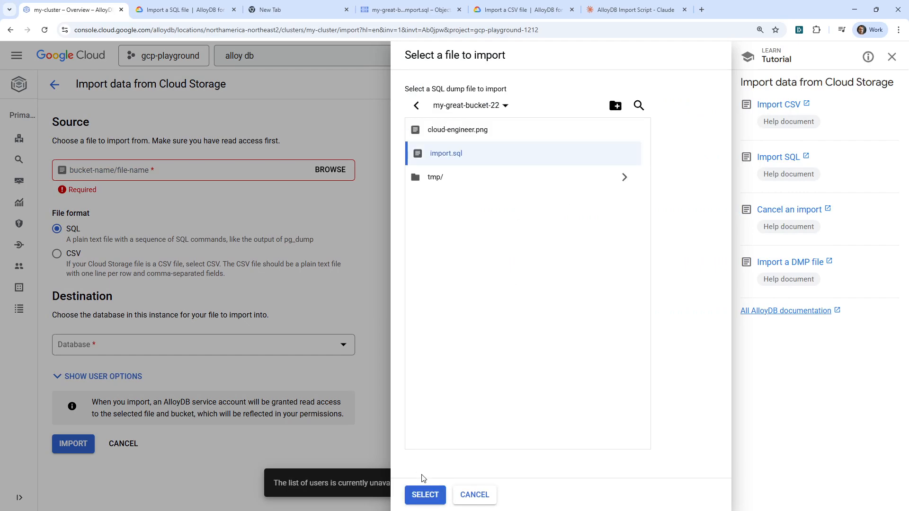
{"action": "left_click", "coordinate": [427, 495]}
Set the import's destination database to postgres and run the import.
{"action": "left_click", "coordinate": [161, 337]}
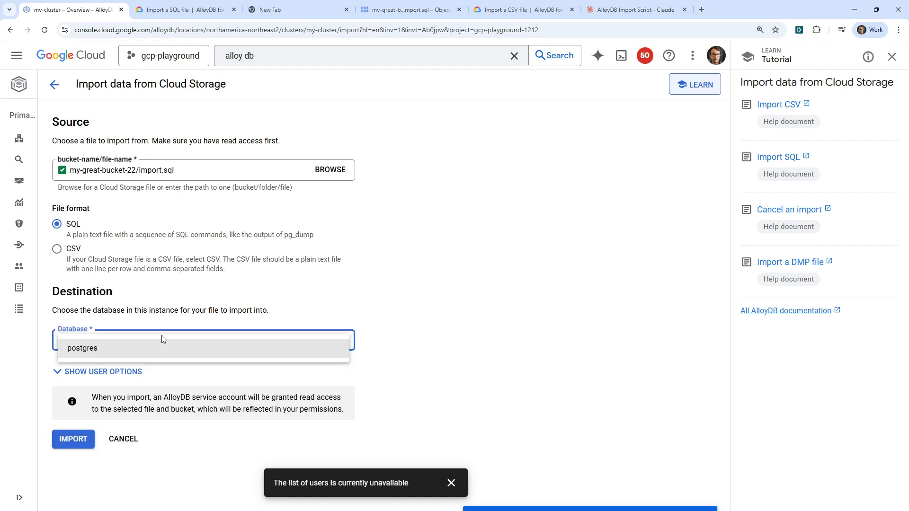
{"action": "left_click", "coordinate": [156, 355]}
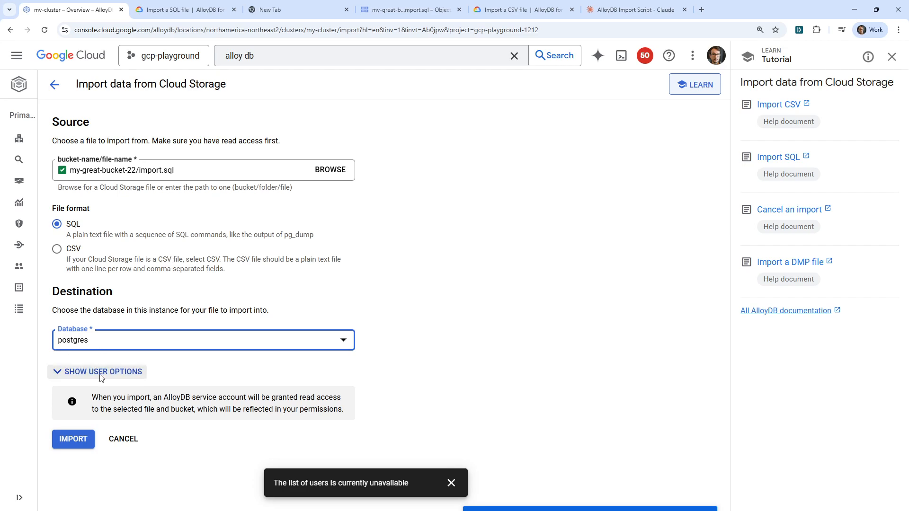
{"action": "left_click", "coordinate": [73, 438]}
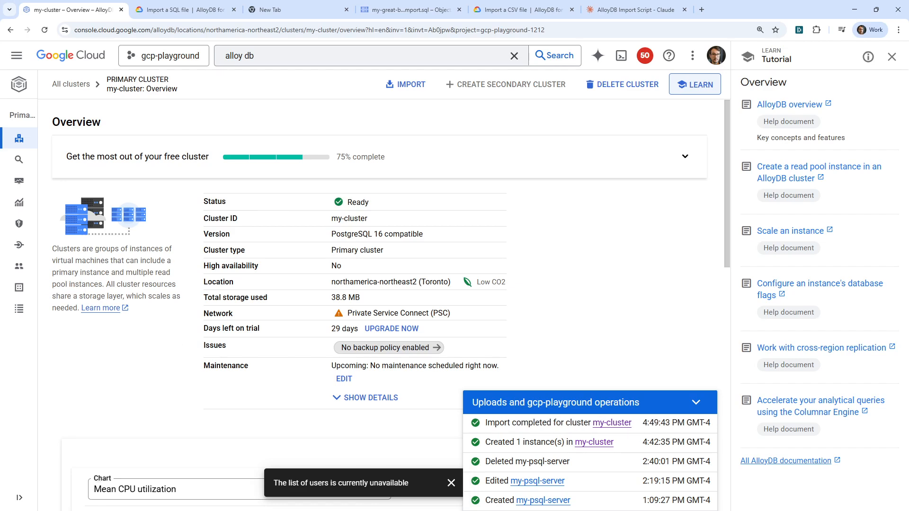
Open AlloyDB Studio for my-cluster and remove the existing table creation SQL from Editor 2.
{"action": "mouse_move", "coordinate": [21, 179]}
{"action": "left_click", "coordinate": [21, 160]}
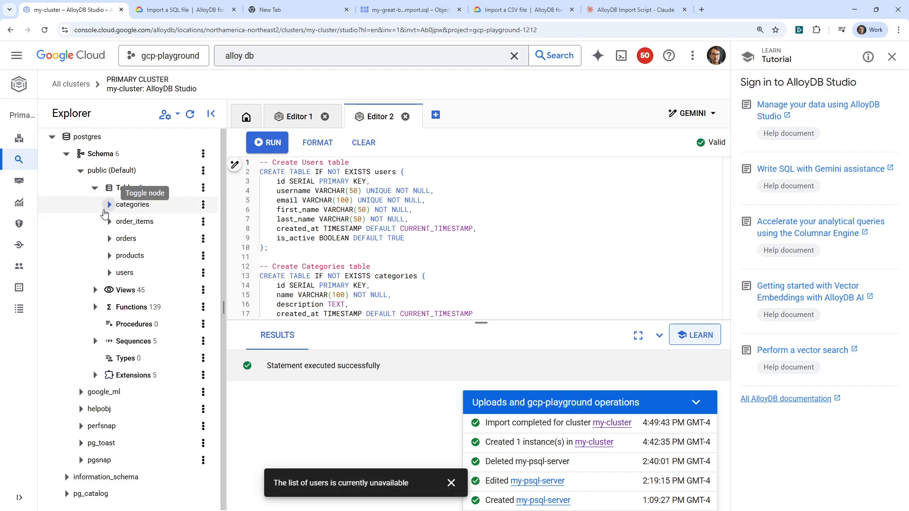
{"action": "left_click", "coordinate": [121, 211]}
{"action": "left_click", "coordinate": [460, 244]}
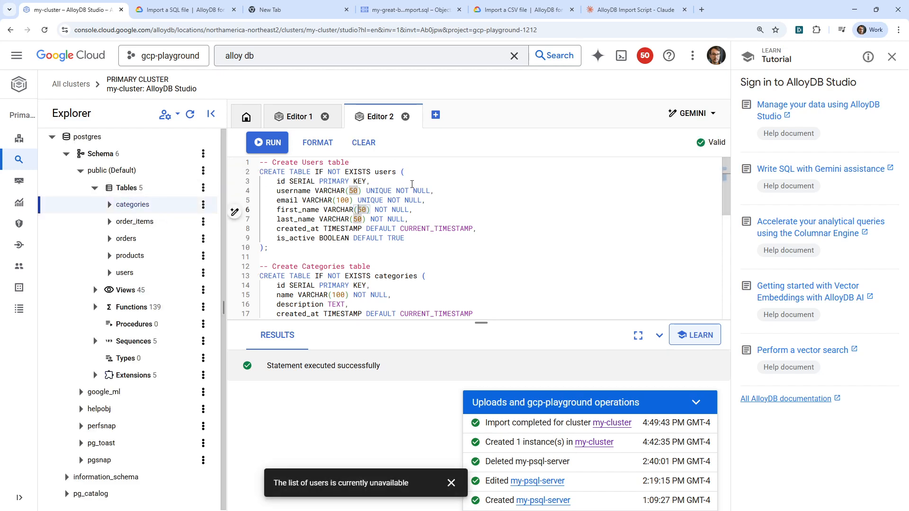
{"action": "key", "text": "ctrl+a"}
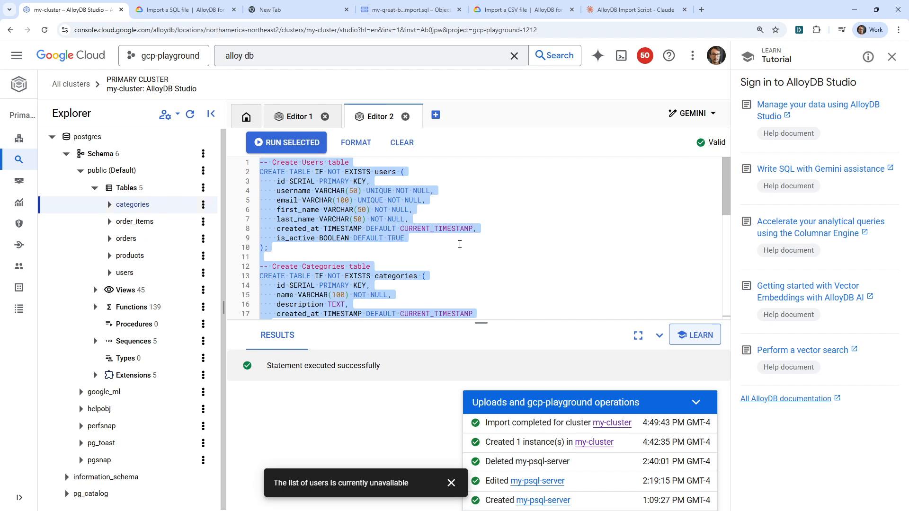
{"action": "key", "text": "BackSpace"}
Query all rows of the orders table with SELECT * FROM orders; and collapse the operations list covering the results.
{"action": "type", "text": "SELECT "}
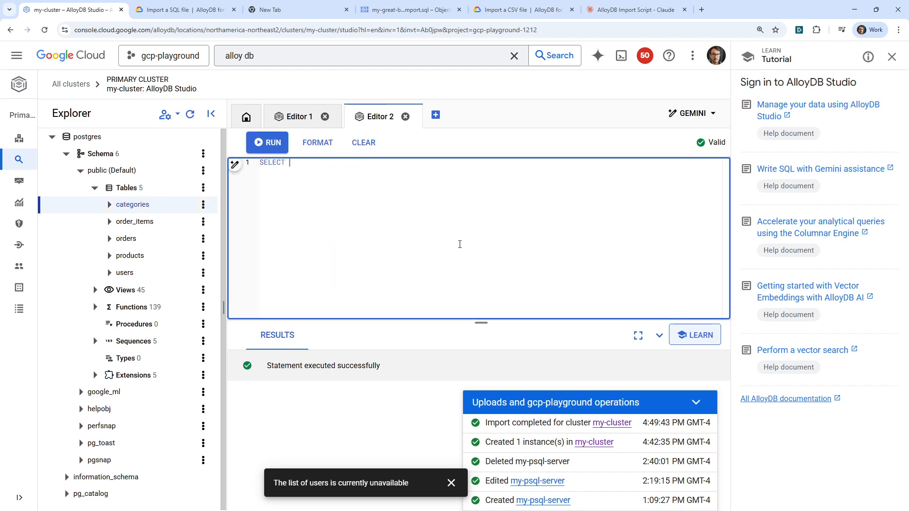
{"action": "type", "text": "* FROM r"}
{"action": "type", "text": "rders;"}
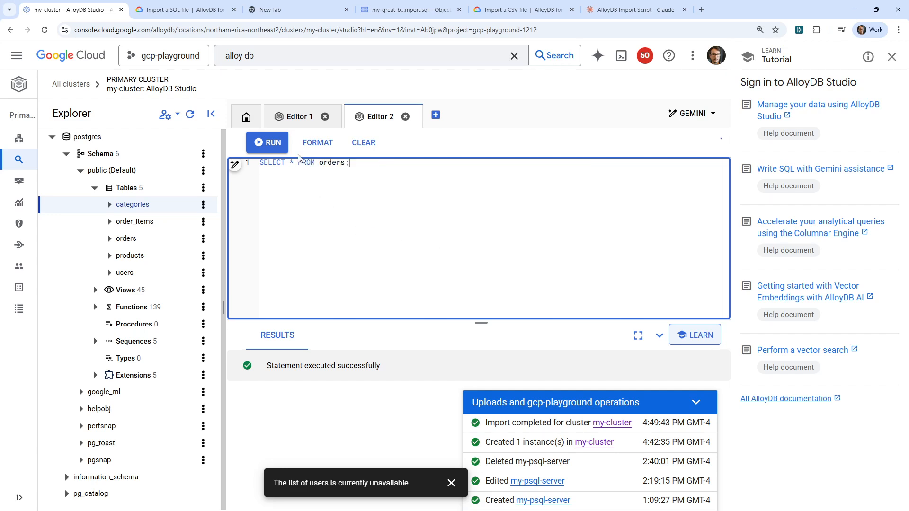
{"action": "key", "text": "ctrl+Return"}
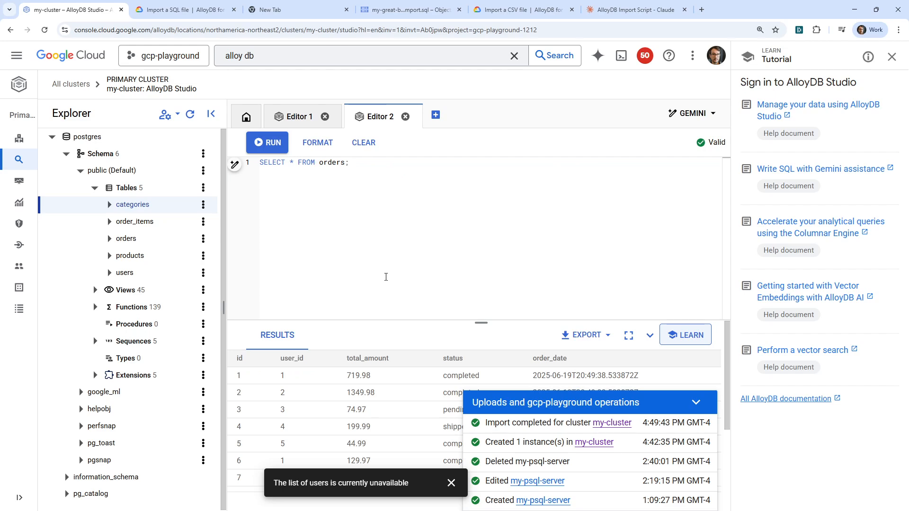
{"action": "left_click", "coordinate": [696, 402]}
{"action": "left_click", "coordinate": [305, 9]}
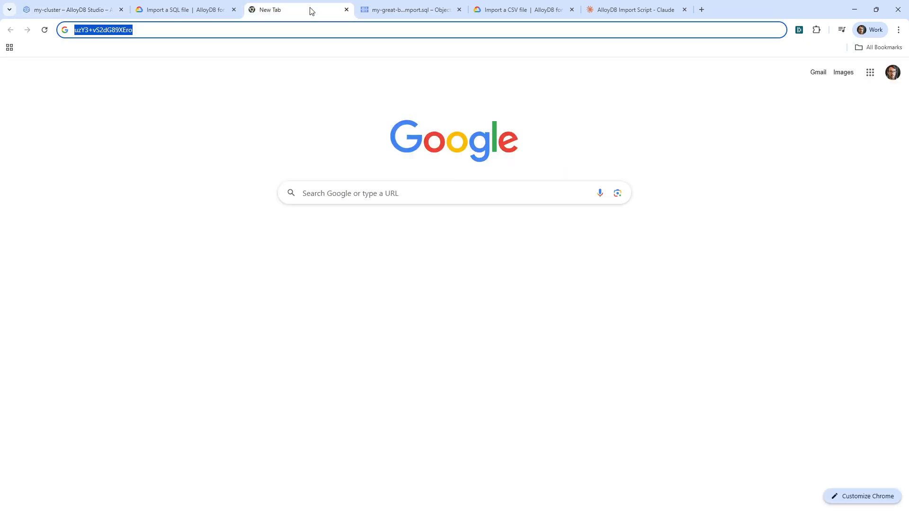
{"action": "left_click", "coordinate": [391, 14]}
{"action": "left_click", "coordinate": [506, 13]}
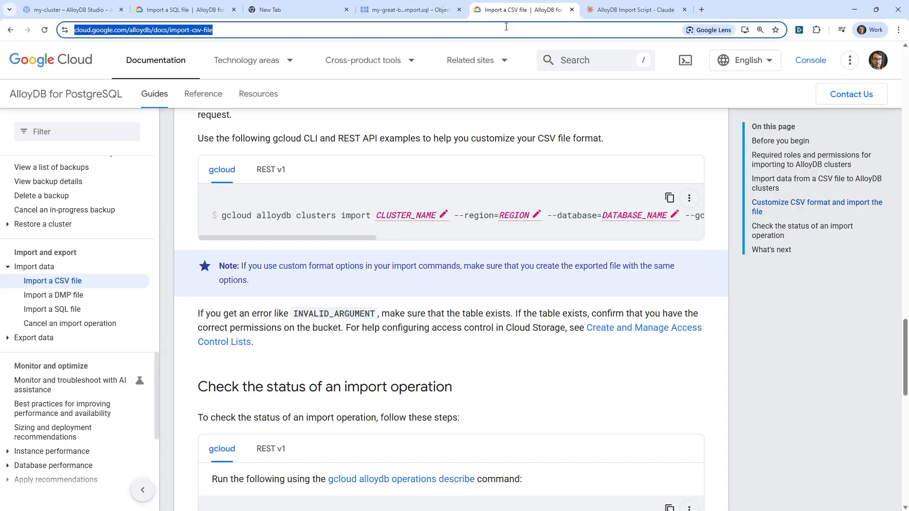
{"action": "left_click", "coordinate": [114, 12]}
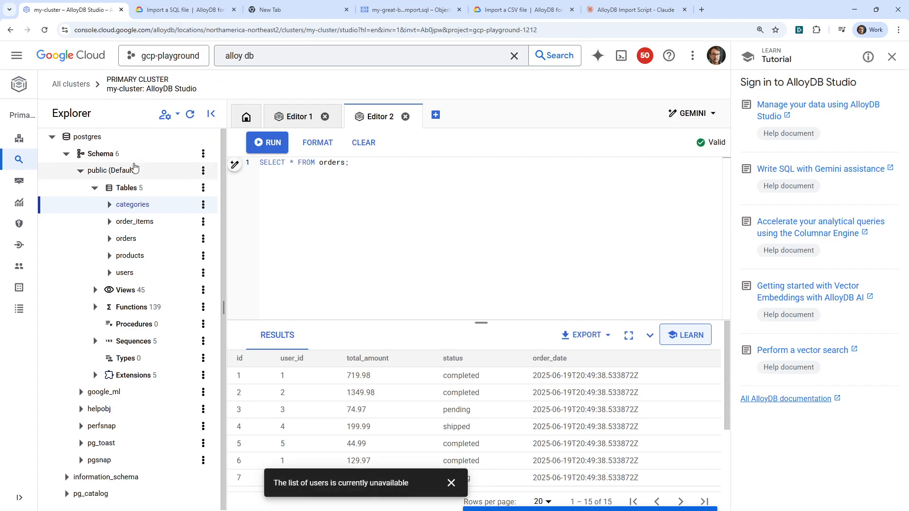
Review my-cluster's overview and open its Connectivity page to examine the public IP connection details.
{"action": "left_click", "coordinate": [23, 139]}
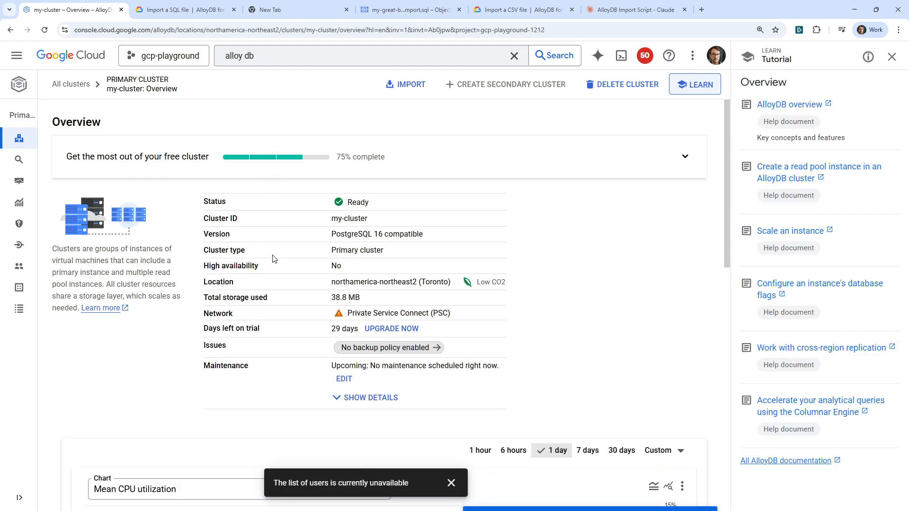
{"action": "scroll", "coordinate": [268, 242], "scroll_direction": "down", "scroll_amount": 2}
{"action": "scroll", "coordinate": [269, 242], "scroll_direction": "down", "scroll_amount": 5}
{"action": "scroll", "coordinate": [268, 242], "scroll_direction": "up", "scroll_amount": 6}
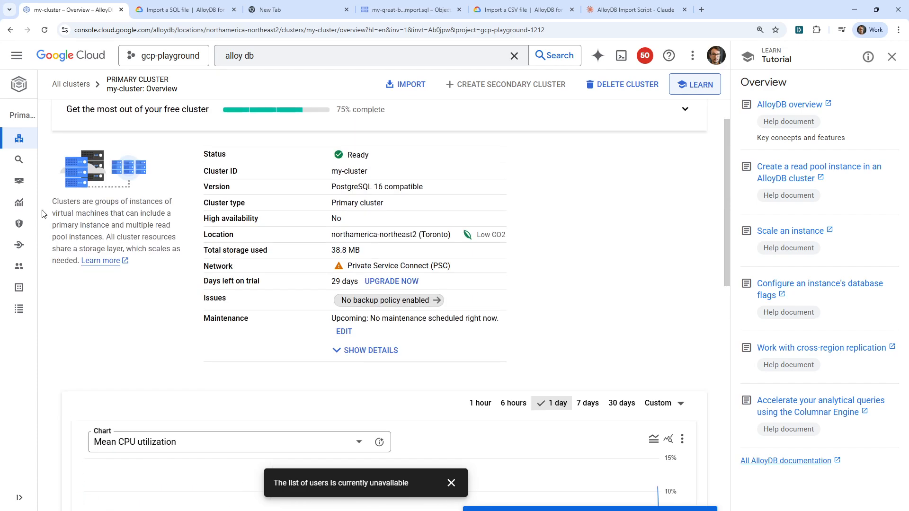
{"action": "mouse_move", "coordinate": [29, 216]}
{"action": "left_click", "coordinate": [44, 244]}
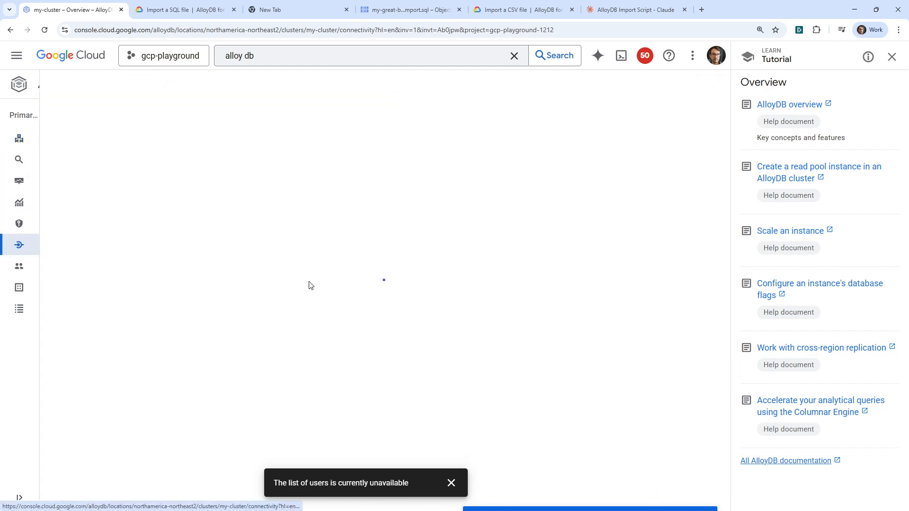
{"action": "scroll", "coordinate": [326, 295], "scroll_direction": "down", "scroll_amount": 3}
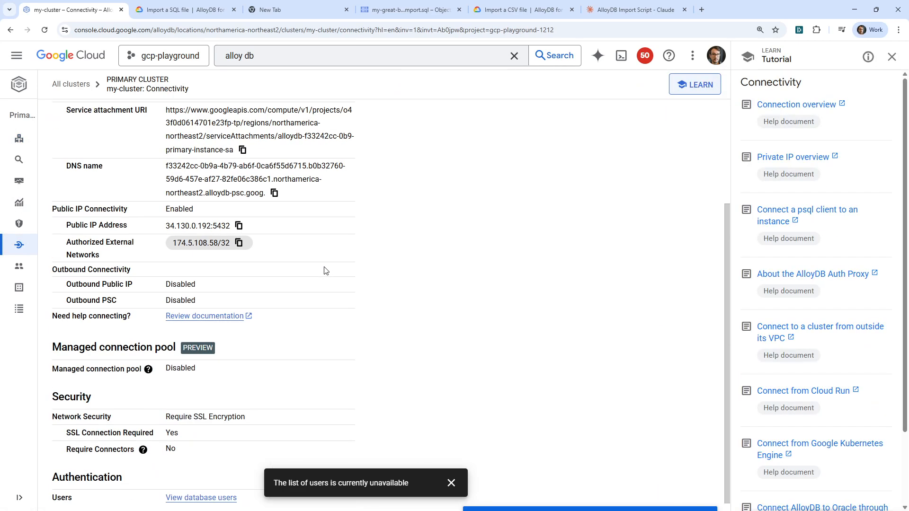
{"action": "scroll", "coordinate": [232, 252], "scroll_direction": "up", "scroll_amount": 2}
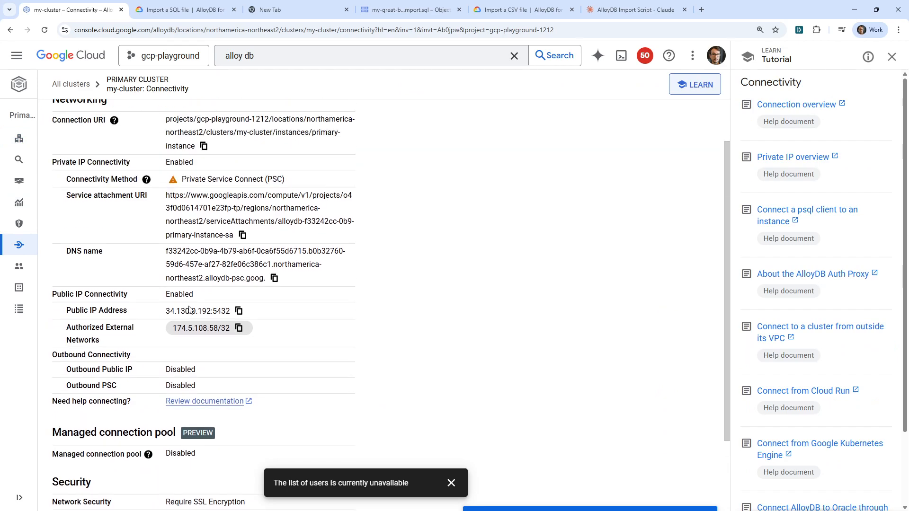
Switch to TablePlus and delete the existing sql-cloud-gcp connection.
{"action": "key", "text": "alt+Tab"}
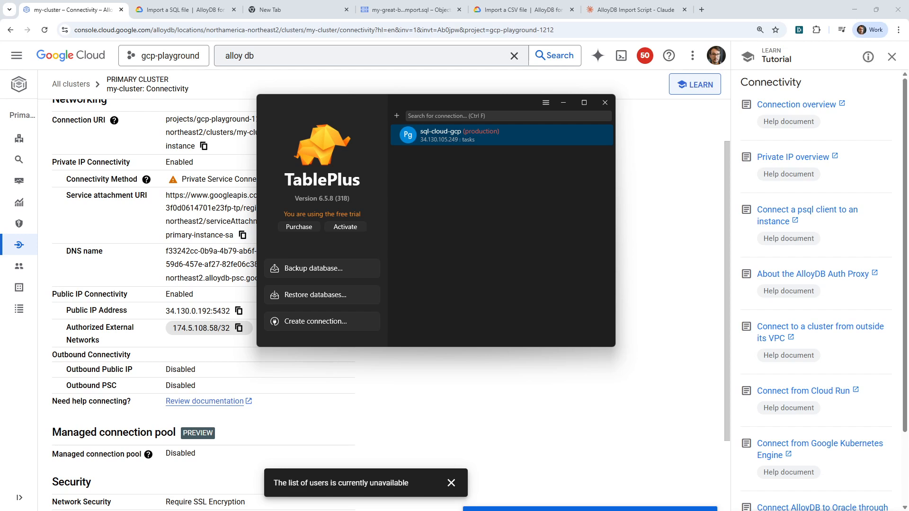
{"action": "right_click", "coordinate": [467, 215]}
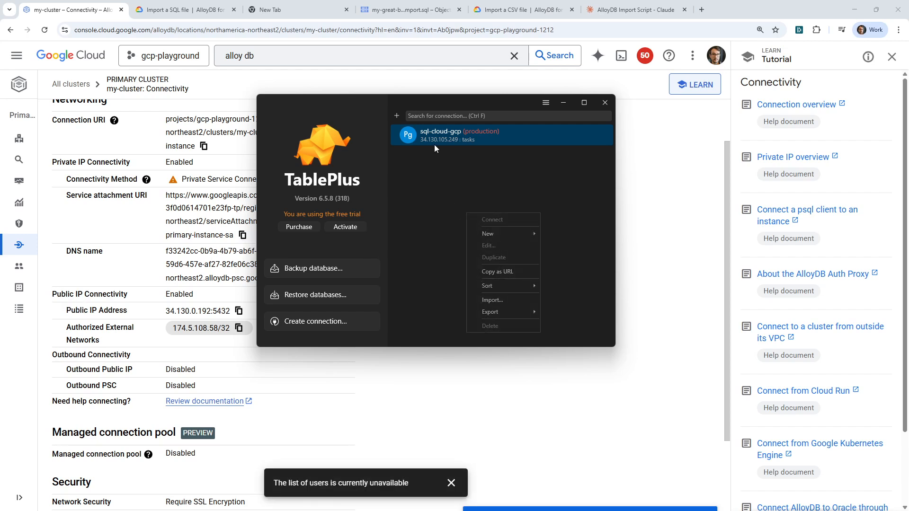
{"action": "right_click", "coordinate": [442, 134]}
{"action": "left_click", "coordinate": [479, 245]}
Start a new PostgreSQL connection in TablePlus and move its form clear of the cluster's connectivity details.
{"action": "right_click", "coordinate": [481, 164]}
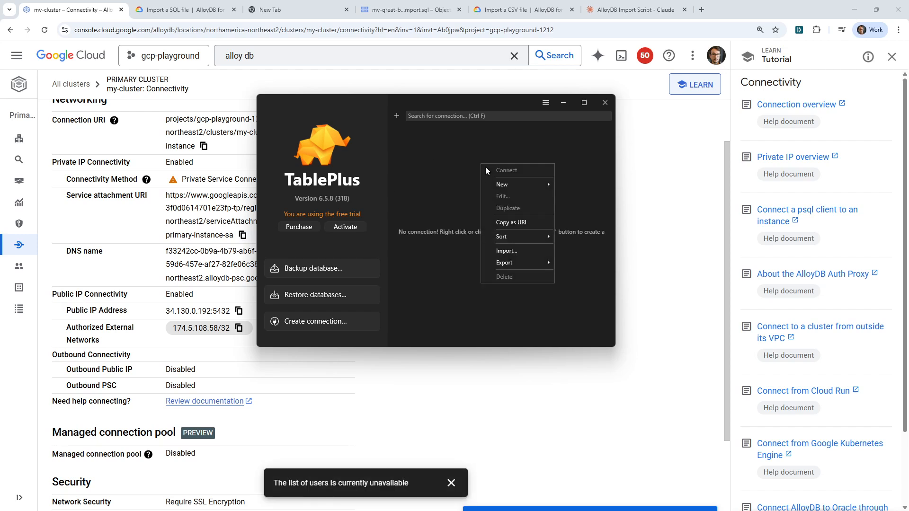
{"action": "mouse_move", "coordinate": [505, 183]}
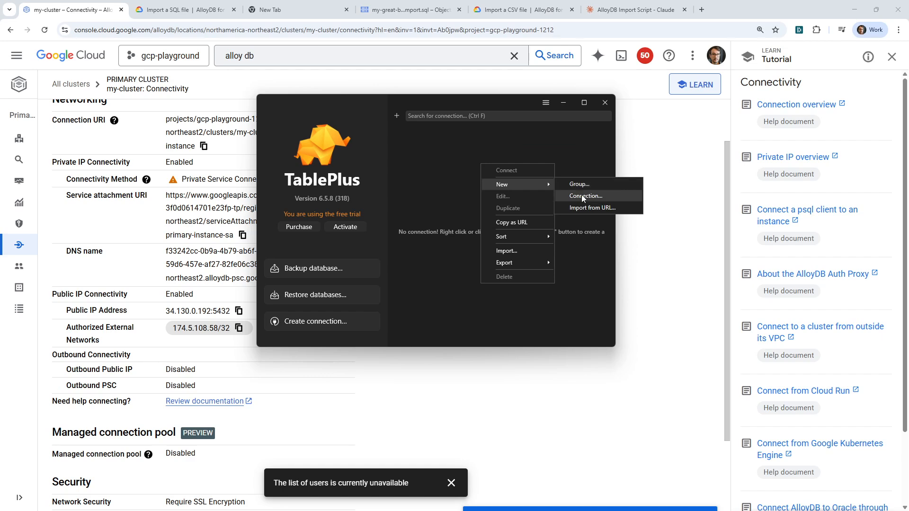
{"action": "left_click", "coordinate": [581, 195]}
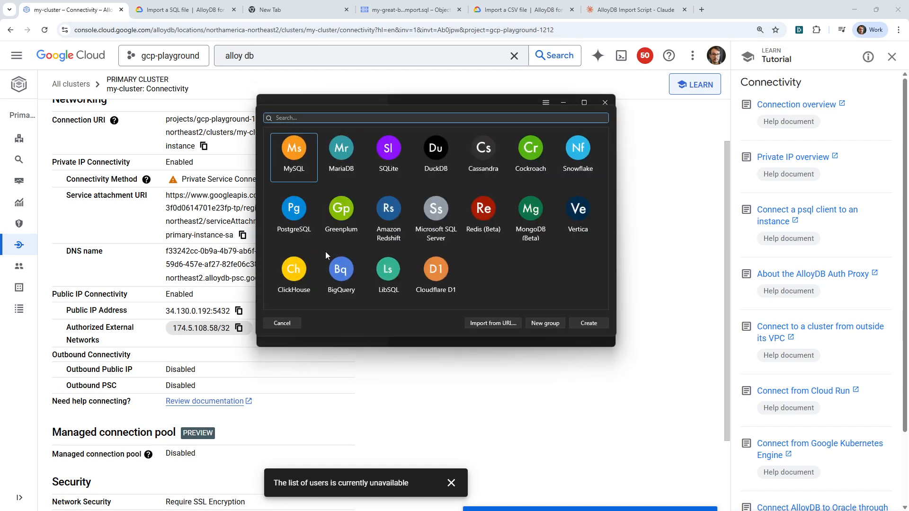
{"action": "left_click", "coordinate": [290, 223]}
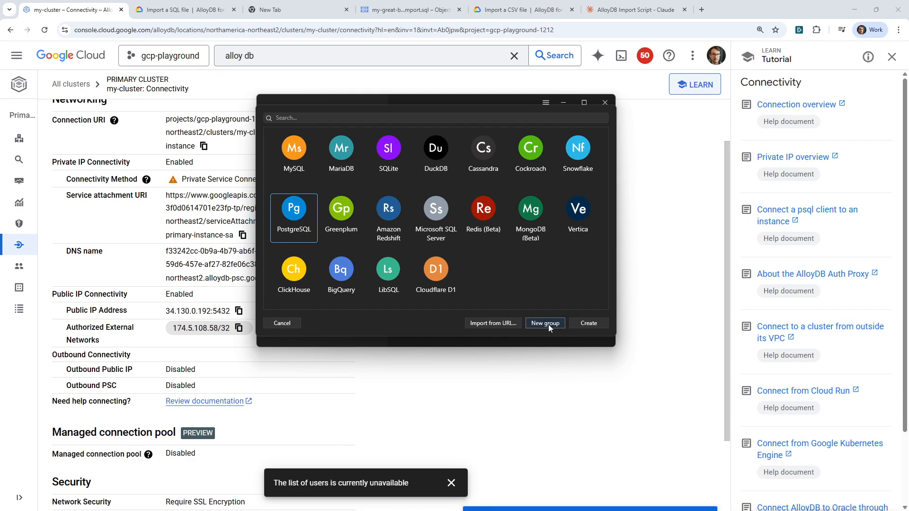
{"action": "double_click", "coordinate": [290, 218]}
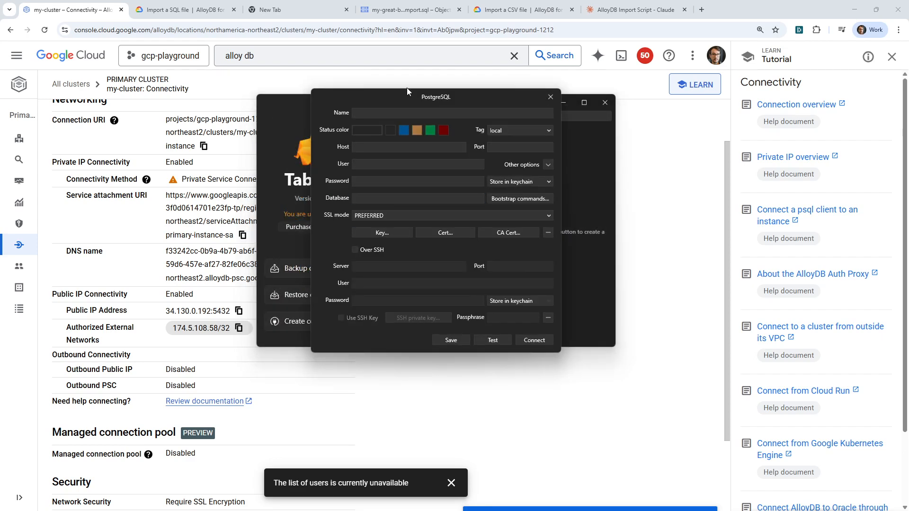
{"action": "left_click_drag", "start_coordinate": [407, 87], "coordinate": [567, 208]}
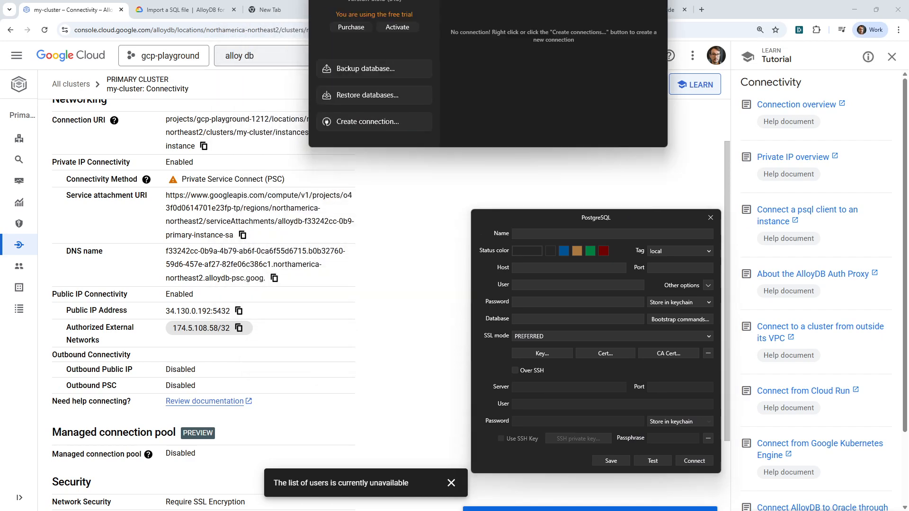
{"action": "left_click_drag", "start_coordinate": [489, 0], "coordinate": [462, 0]}
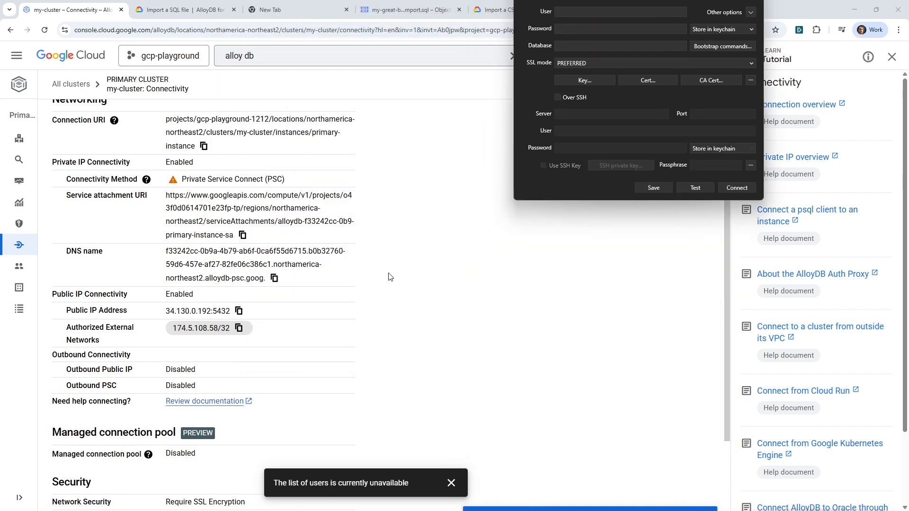
{"action": "left_click_drag", "start_coordinate": [639, 0], "coordinate": [740, 0]}
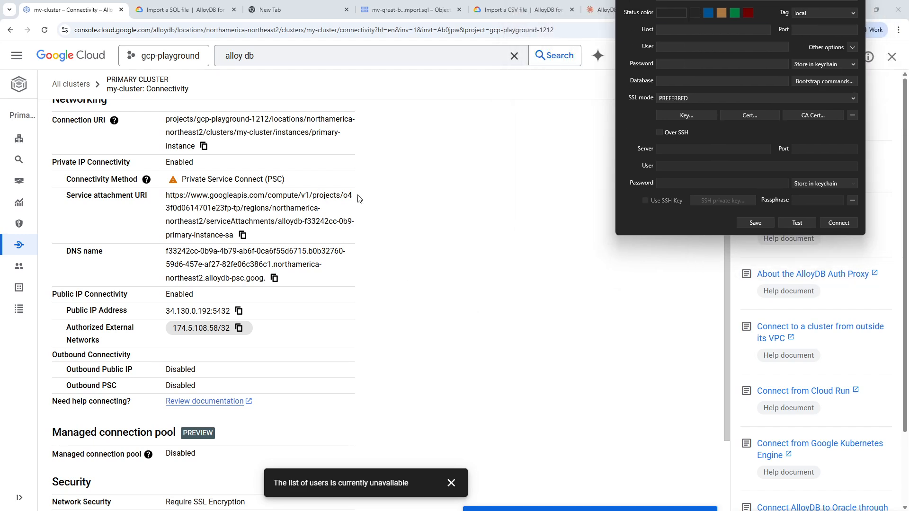
Copy the cluster's public IP address 34.130.0.192:5432 from the Connectivity page into the TablePlus connection's host.
{"action": "left_click", "coordinate": [239, 328]}
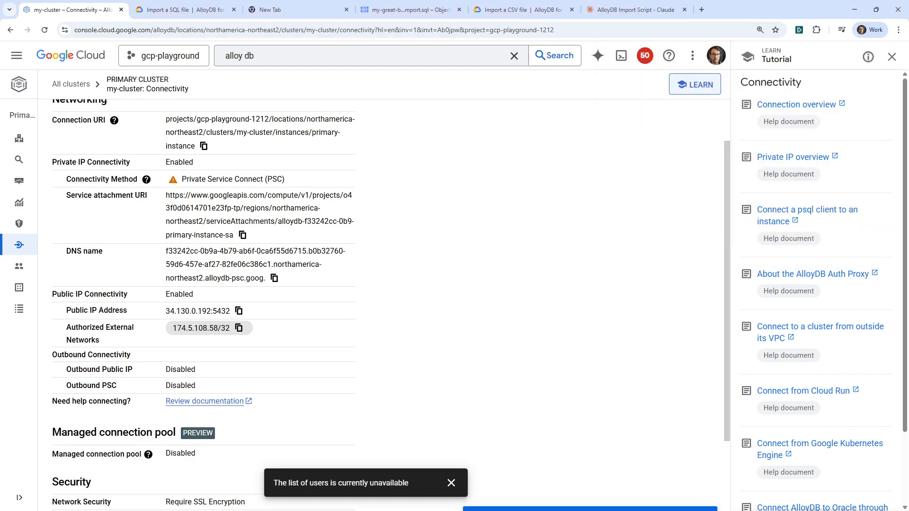
{"action": "key", "text": "alt+Tab"}
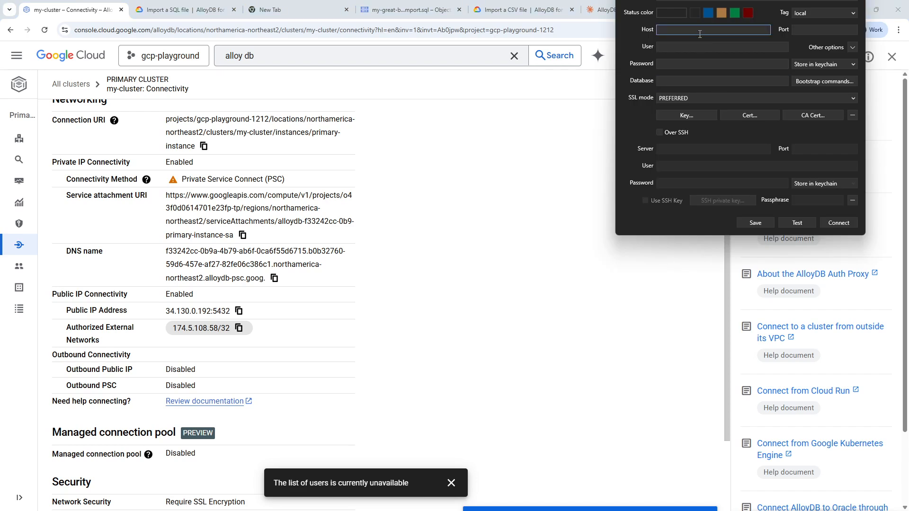
{"action": "left_click", "coordinate": [700, 32]}
{"action": "key", "text": "ctrl+v"}
Set both the user and the database of the TablePlus connection to postgres.
{"action": "left_click", "coordinate": [692, 46]}
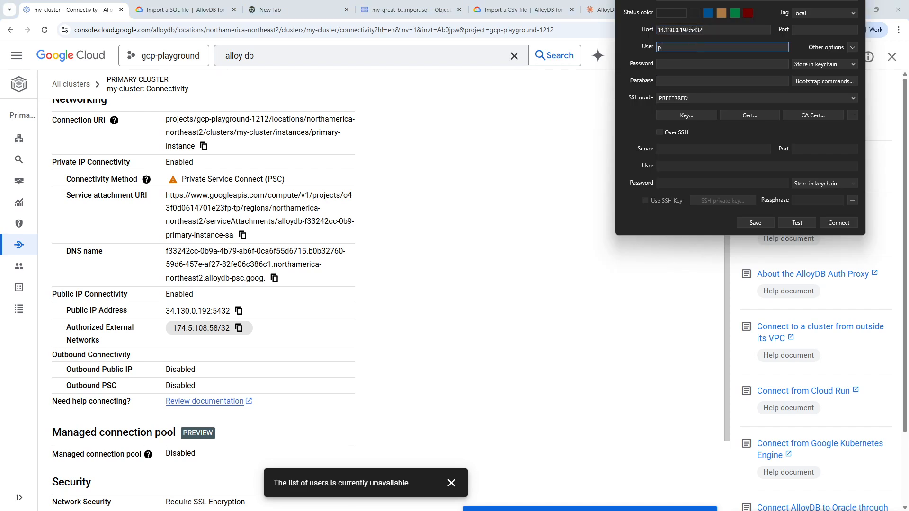
{"action": "type", "text": "postgres"}
{"action": "key", "text": "Tab"}
{"action": "key", "text": "Tab"}
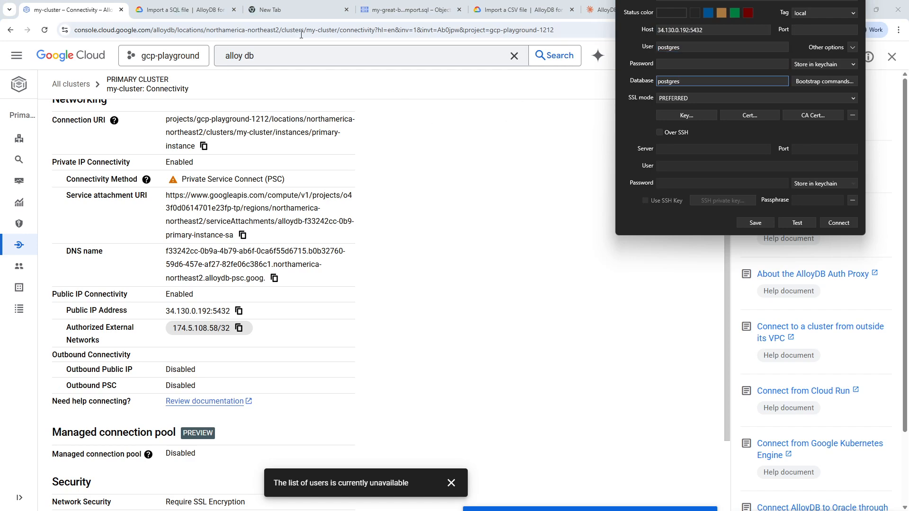
Copy the database password kept in the browser's blank tab and paste it as the TablePlus connection's password.
{"action": "left_click", "coordinate": [299, 14]}
{"action": "left_click_drag", "start_coordinate": [316, 29], "coordinate": [72, 29]}
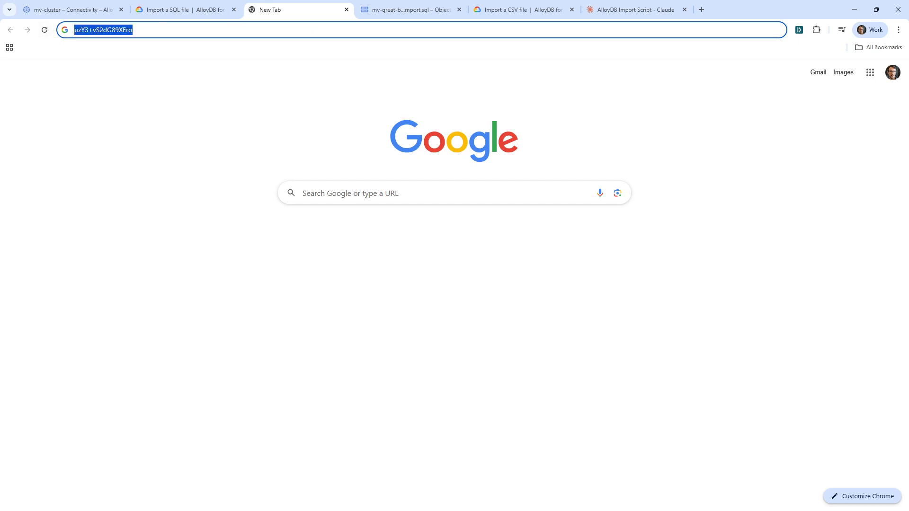
{"action": "key", "text": "alt+Tab"}
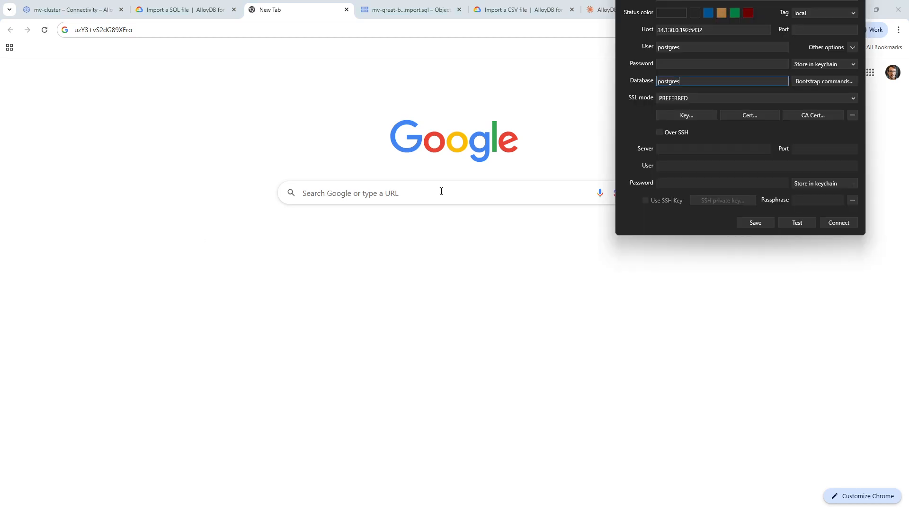
{"action": "left_click", "coordinate": [682, 64]}
{"action": "key", "text": "ctrl+v"}
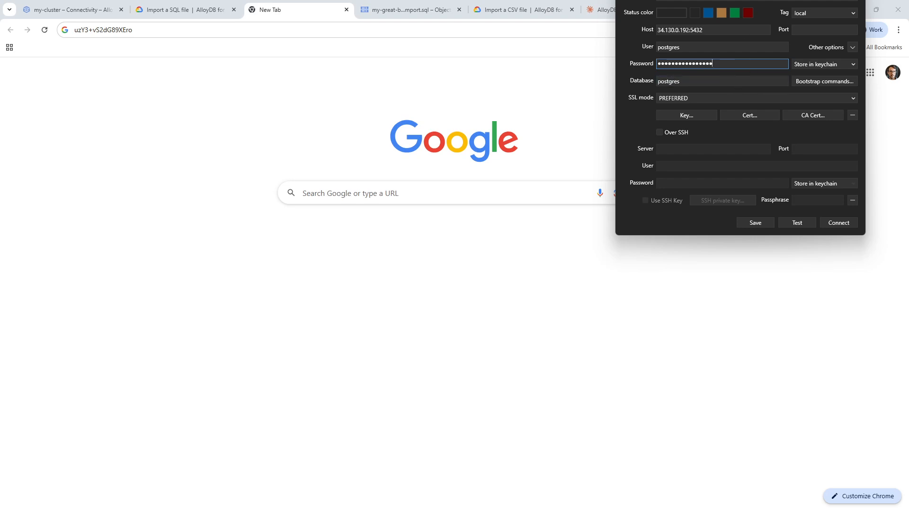
Name the connection alloy-db, test it and dismiss the resulting dialog.
{"action": "left_click_drag", "start_coordinate": [764, 0], "coordinate": [668, 151]}
{"action": "left_click", "coordinate": [631, 171]}
{"action": "type", "text": "a"}
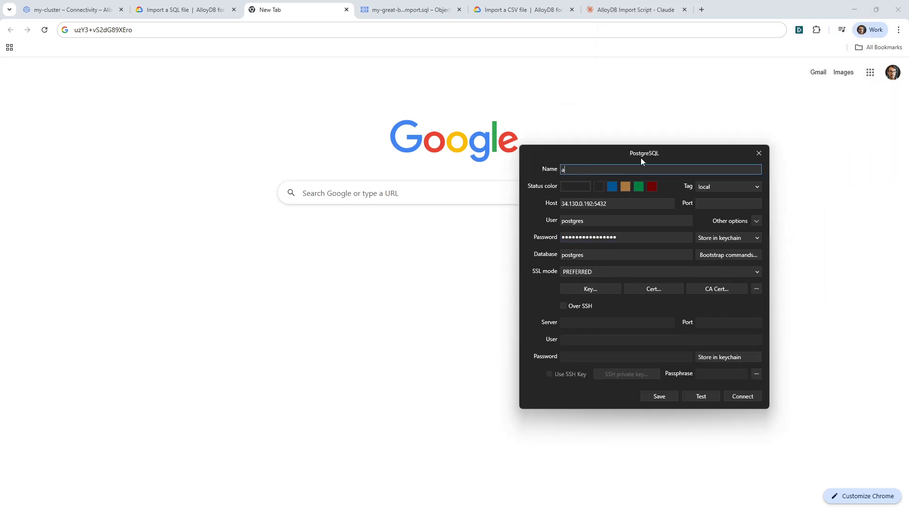
{"action": "type", "text": "lloy-db"}
{"action": "left_click", "coordinate": [708, 396]}
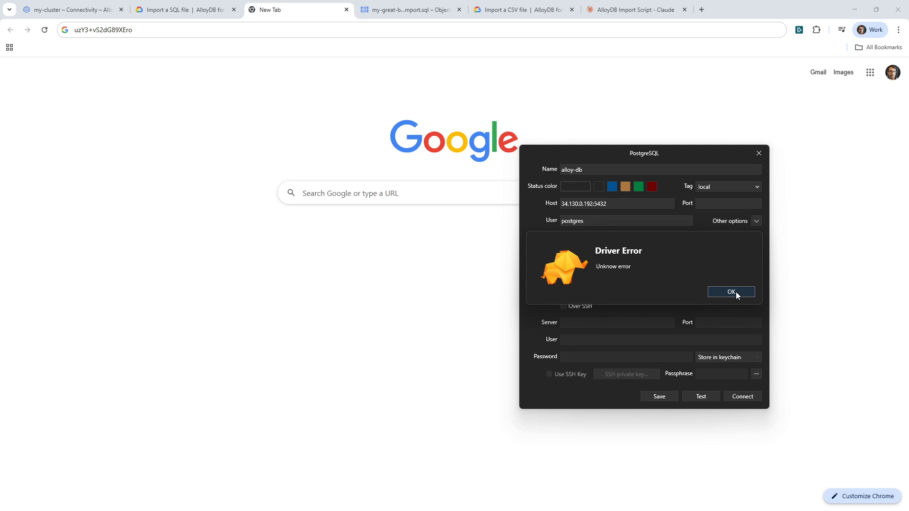
{"action": "left_click", "coordinate": [736, 291]}
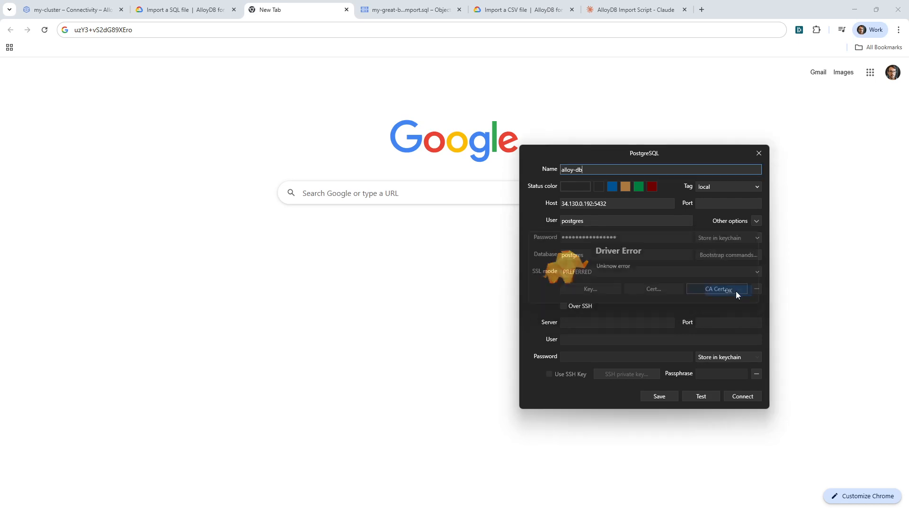
Set the TablePlus connection's port to 5432, test the connection and dismiss the resulting dialog.
{"action": "left_click", "coordinate": [723, 203]}
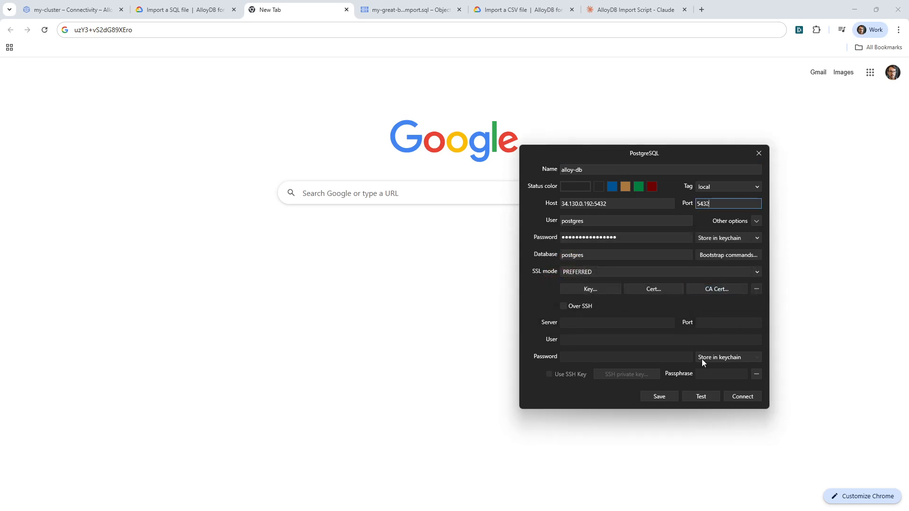
{"action": "left_click", "coordinate": [714, 397]}
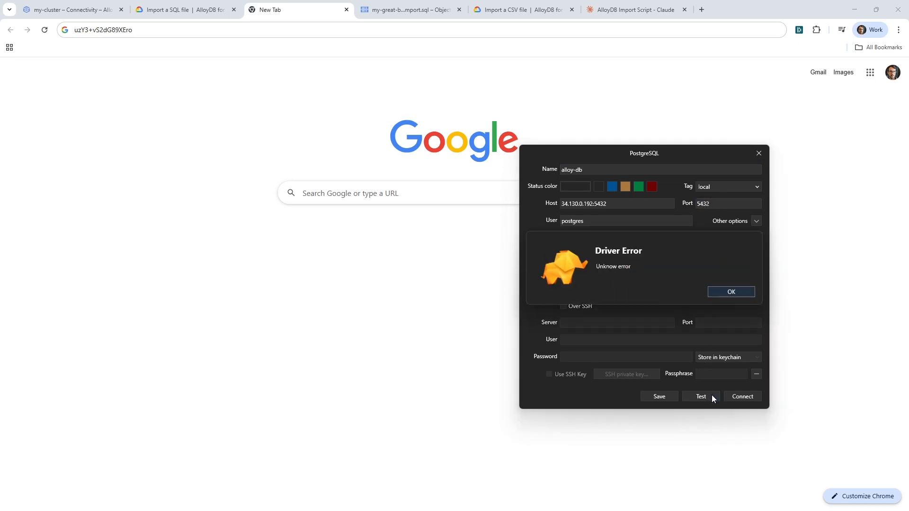
{"action": "left_click", "coordinate": [738, 291]}
Remove the port suffix from the host so it reads 34.130.0.192, retest the connection and save it.
{"action": "left_click", "coordinate": [602, 203]}
{"action": "left_click_drag", "start_coordinate": [607, 203], "coordinate": [601, 205]}
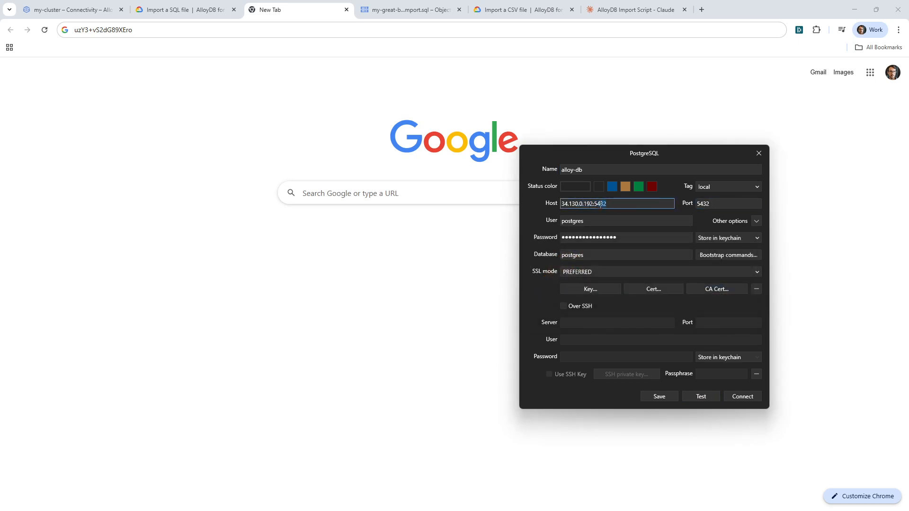
{"action": "key", "text": "BackSpace"}
{"action": "key", "text": "BackSpace"}
{"action": "key", "text": "BackSpace"}
{"action": "key", "text": "BackSpace"}
{"action": "left_click", "coordinate": [721, 290]}
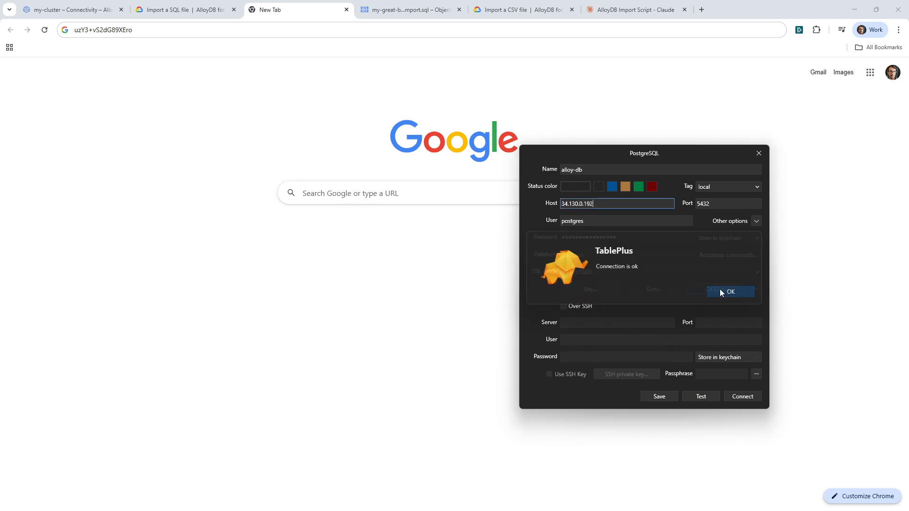
{"action": "left_click", "coordinate": [662, 396]}
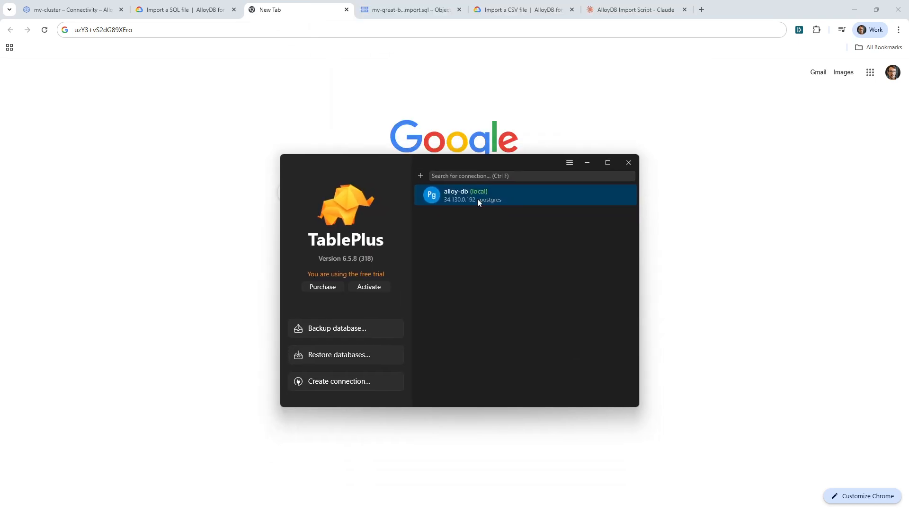
Open the saved alloy-db connection, widen the item list and view the categories, orders and products tables.
{"action": "double_click", "coordinate": [477, 199]}
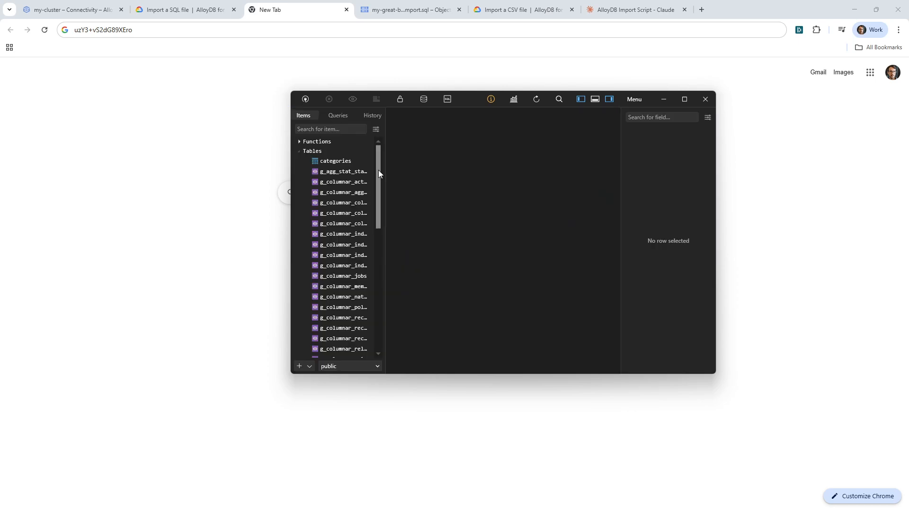
{"action": "left_click_drag", "start_coordinate": [387, 171], "coordinate": [481, 172]}
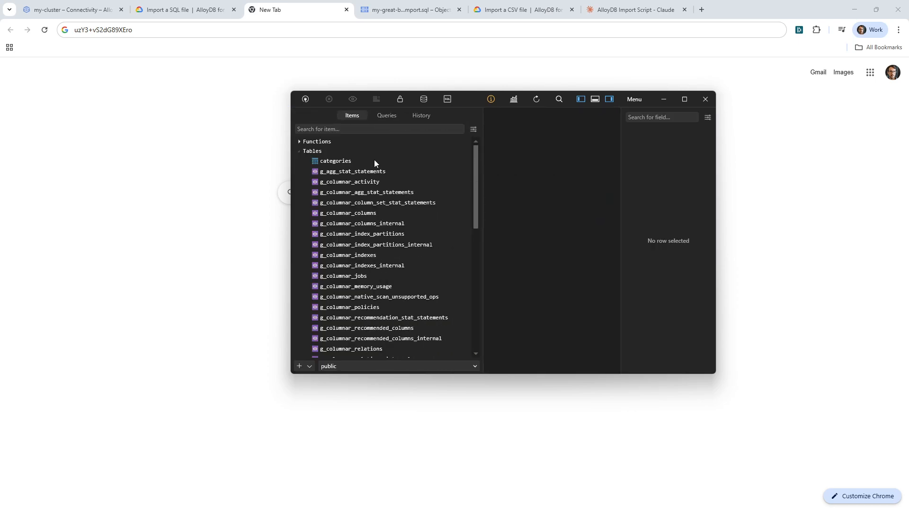
{"action": "left_click", "coordinate": [374, 162]}
{"action": "scroll", "coordinate": [420, 279], "scroll_direction": "down", "scroll_amount": 15}
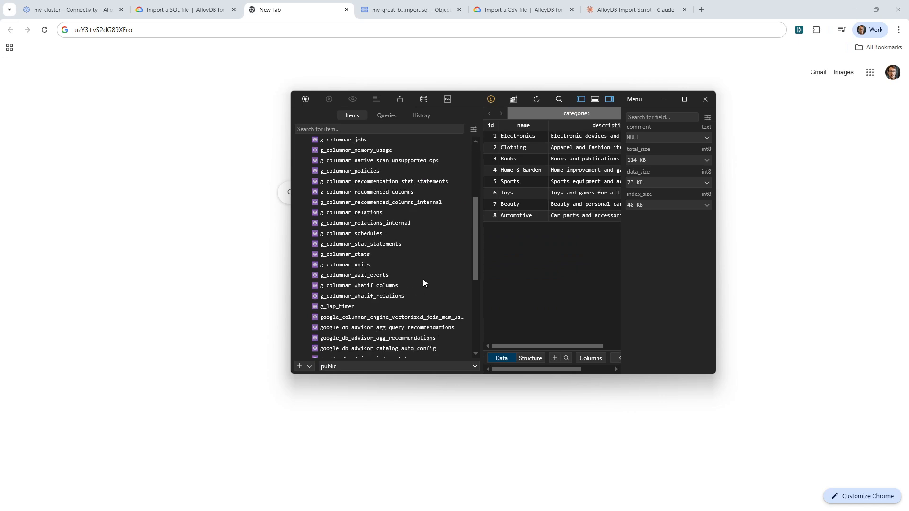
{"action": "left_click", "coordinate": [356, 332]}
{"action": "left_click", "coordinate": [352, 343]}
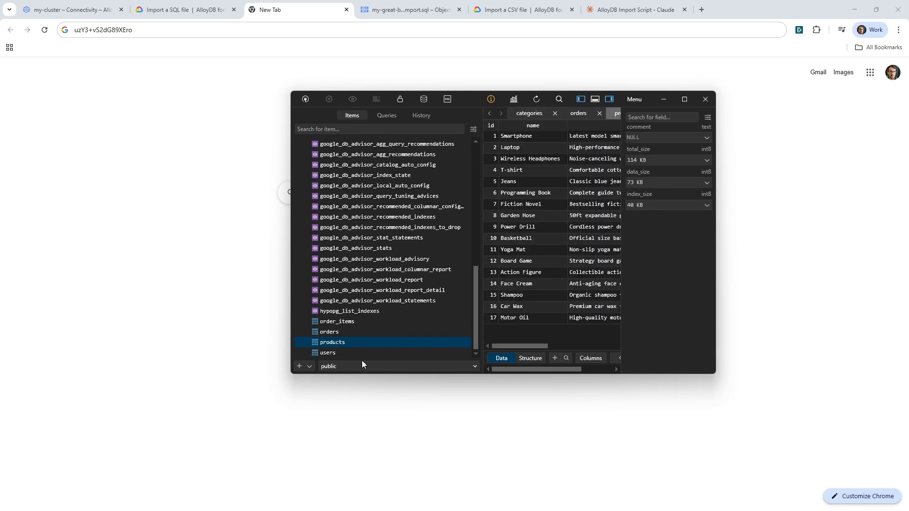
Close the database window, the TablePlus connection manager and the browser's blank tab.
{"action": "left_click", "coordinate": [706, 99]}
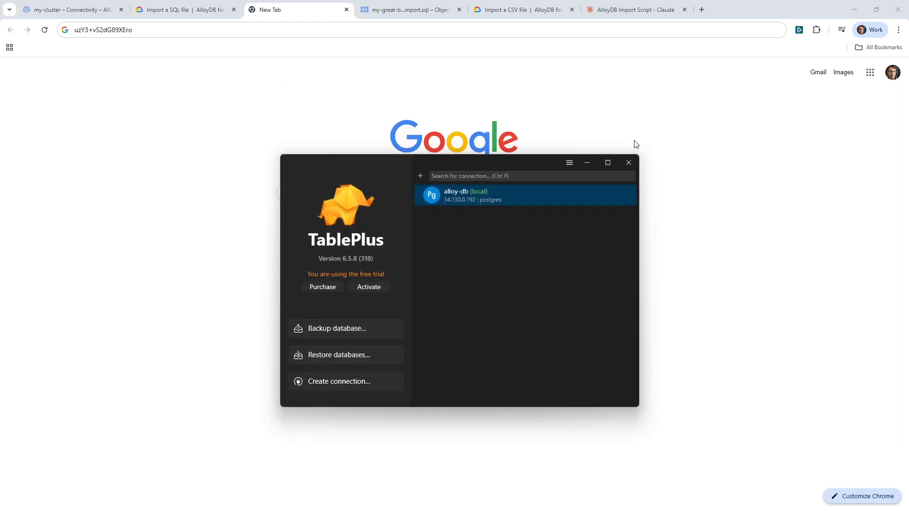
{"action": "left_click", "coordinate": [629, 163]}
{"action": "left_click", "coordinate": [347, 10]}
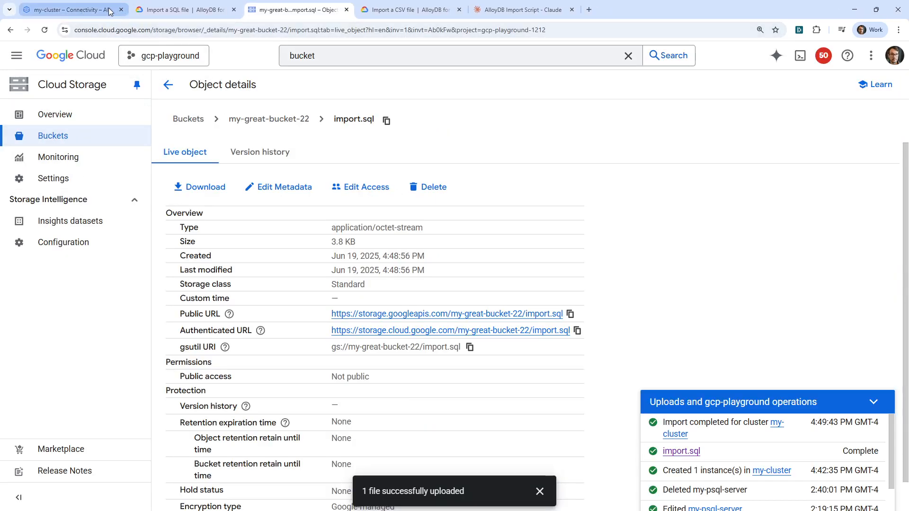
Delete the AlloyDB cluster from its Overview page in the Google Cloud console, confirming with the cluster ID my-cluster.
{"action": "left_click", "coordinate": [71, 10]}
{"action": "scroll", "coordinate": [237, 201], "scroll_direction": "up", "scroll_amount": 1}
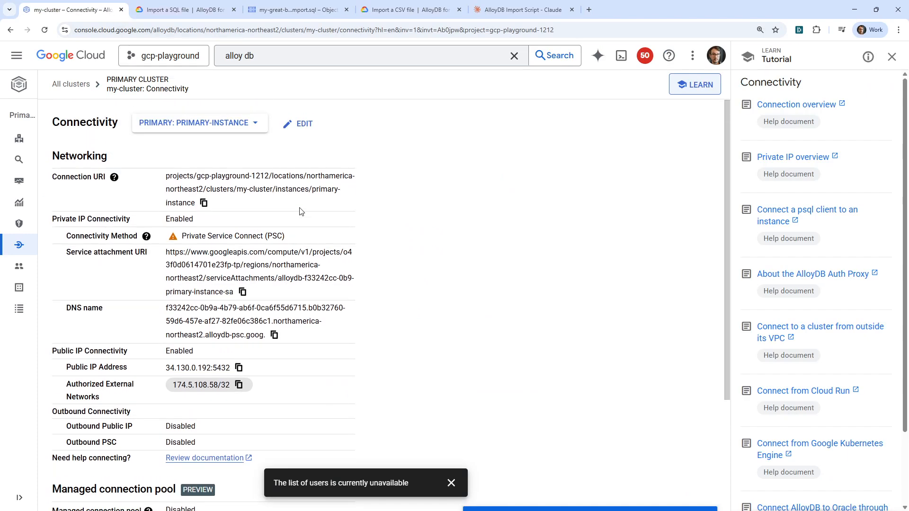
{"action": "left_click", "coordinate": [33, 148]}
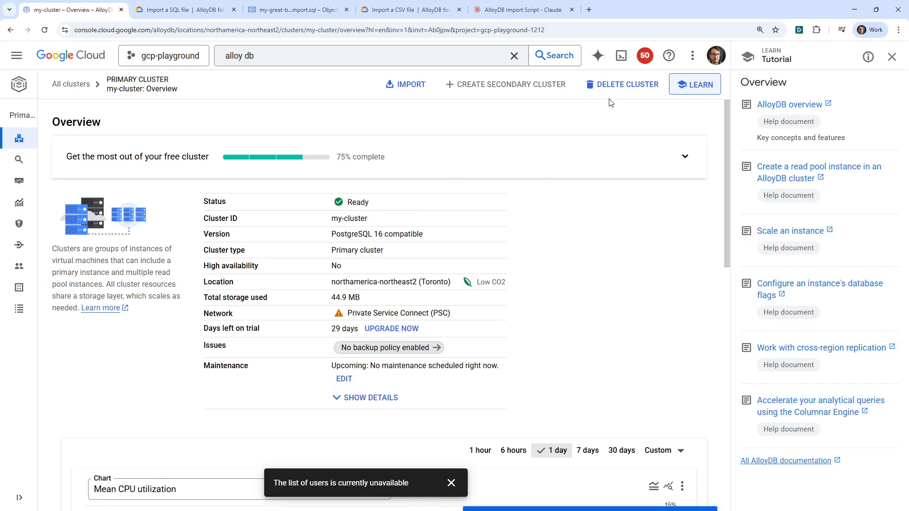
{"action": "left_click", "coordinate": [623, 85]}
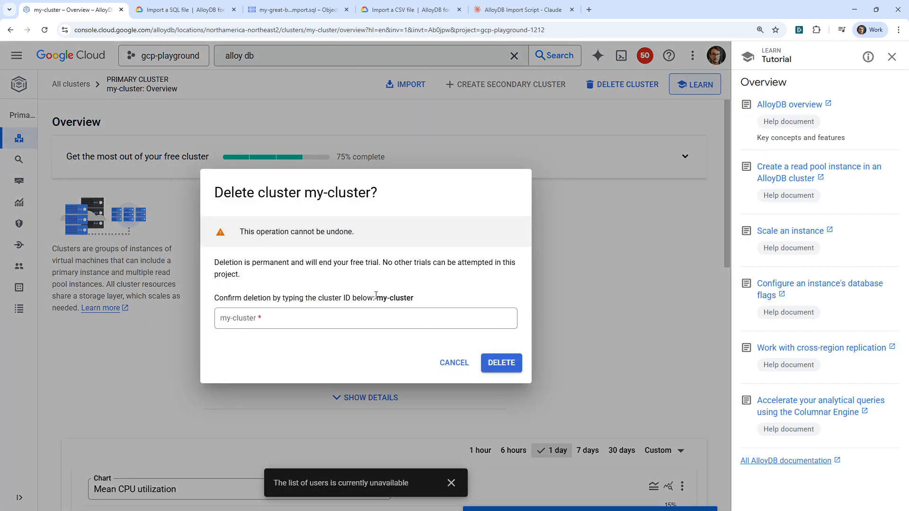
{"action": "left_click_drag", "start_coordinate": [376, 297], "coordinate": [415, 299]}
{"action": "key", "text": "ctrl+c"}
{"action": "left_click", "coordinate": [407, 319]}
{"action": "key", "text": "ctrl+v"}
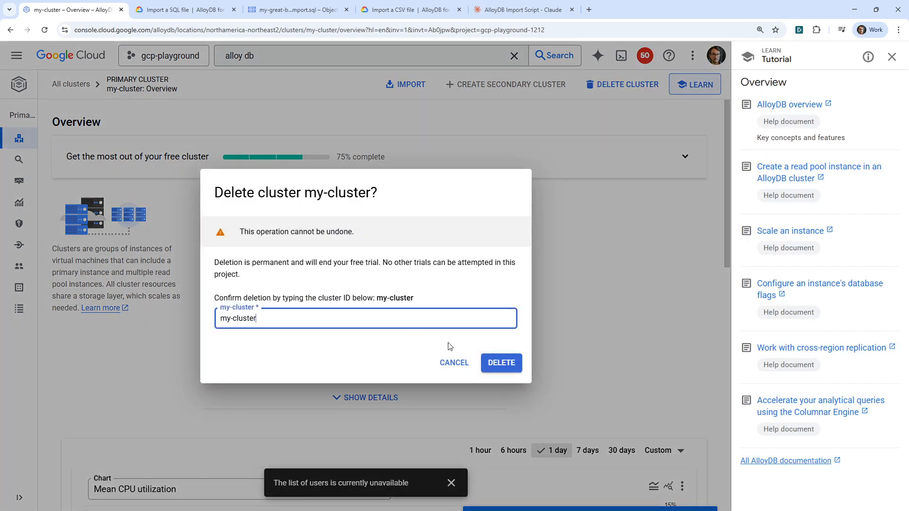
{"action": "left_click", "coordinate": [502, 364]}
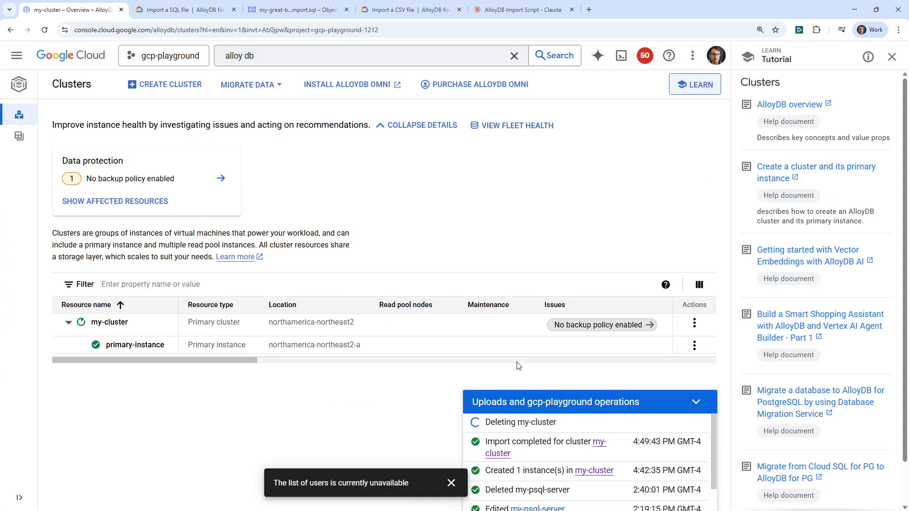